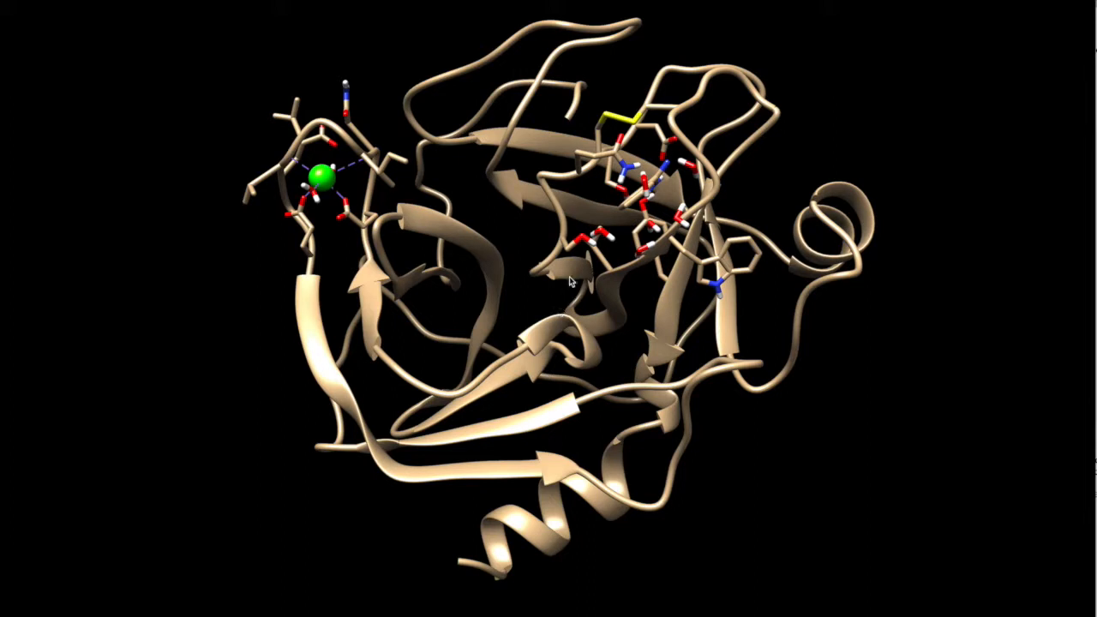
left_click_drag(568, 327, 670, 296)
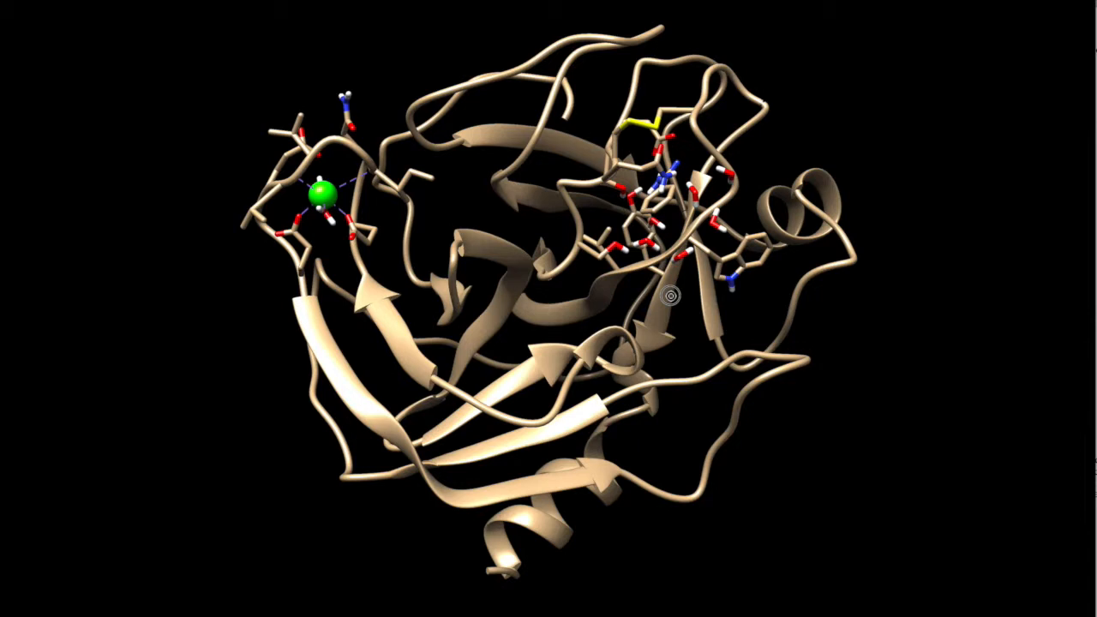
left_click_drag(670, 296, 565, 296)
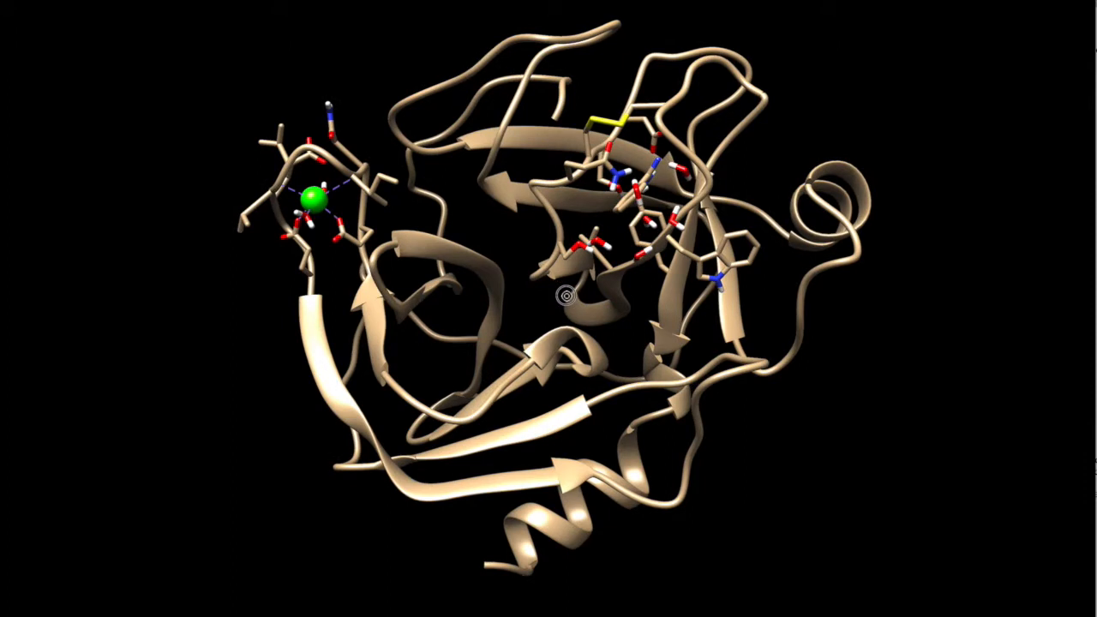
left_click_drag(565, 296, 578, 299)
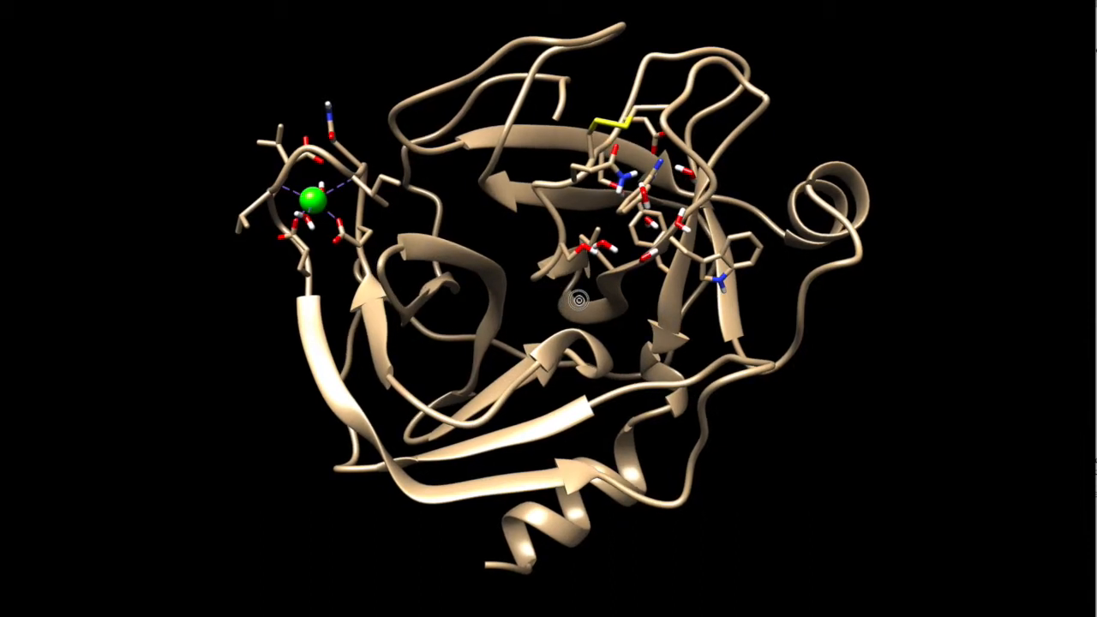
left_click_drag(579, 299, 642, 298)
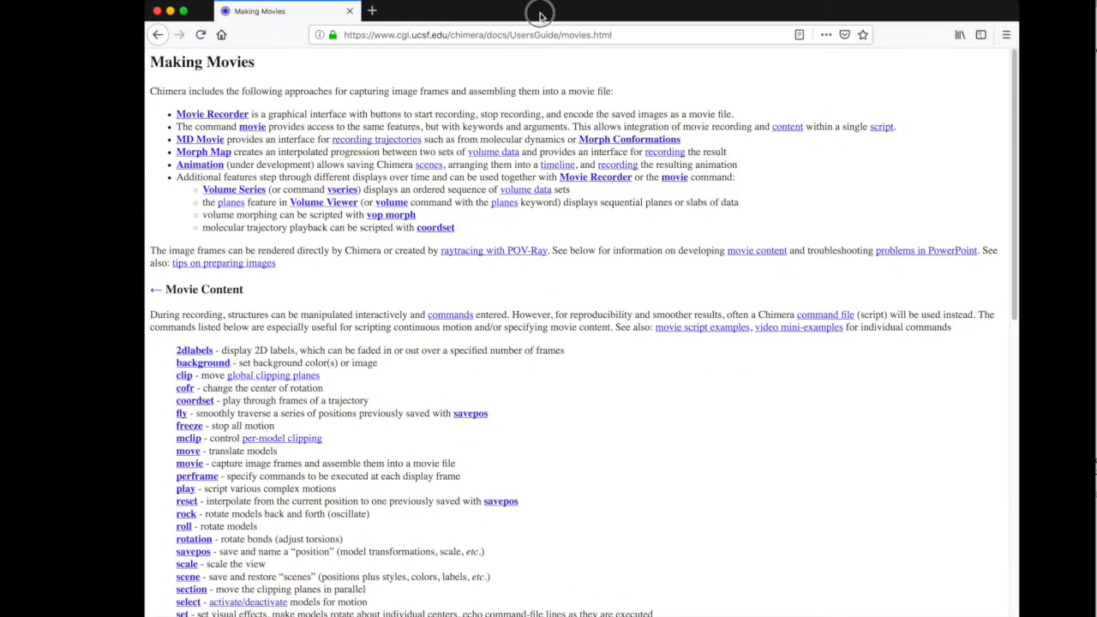
Open the Animation page from the Making Movies guide and read through its scenes, timeline, playback and storyboard sections.
left_click(202, 159)
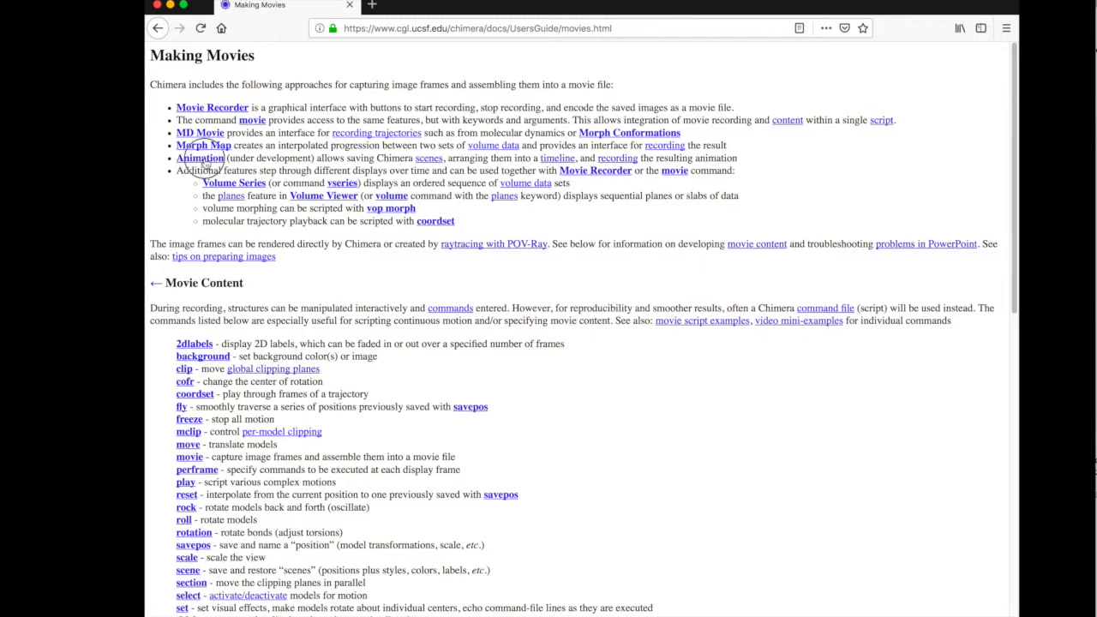
scroll(527, 438, "down", 10)
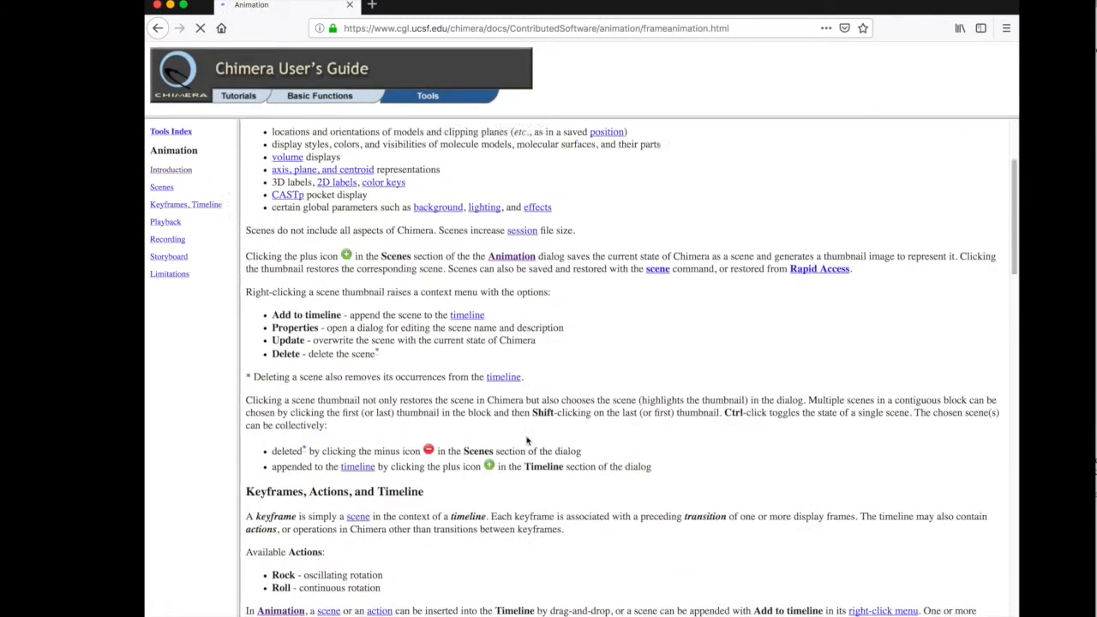
scroll(527, 439, "down", 12)
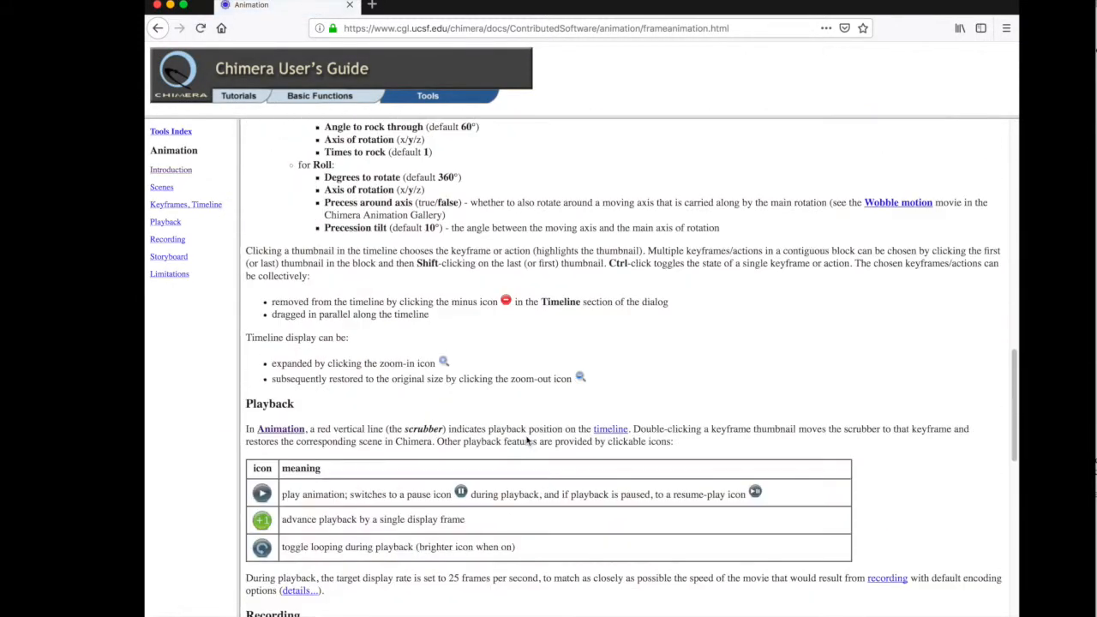
scroll(527, 438, "down", 9)
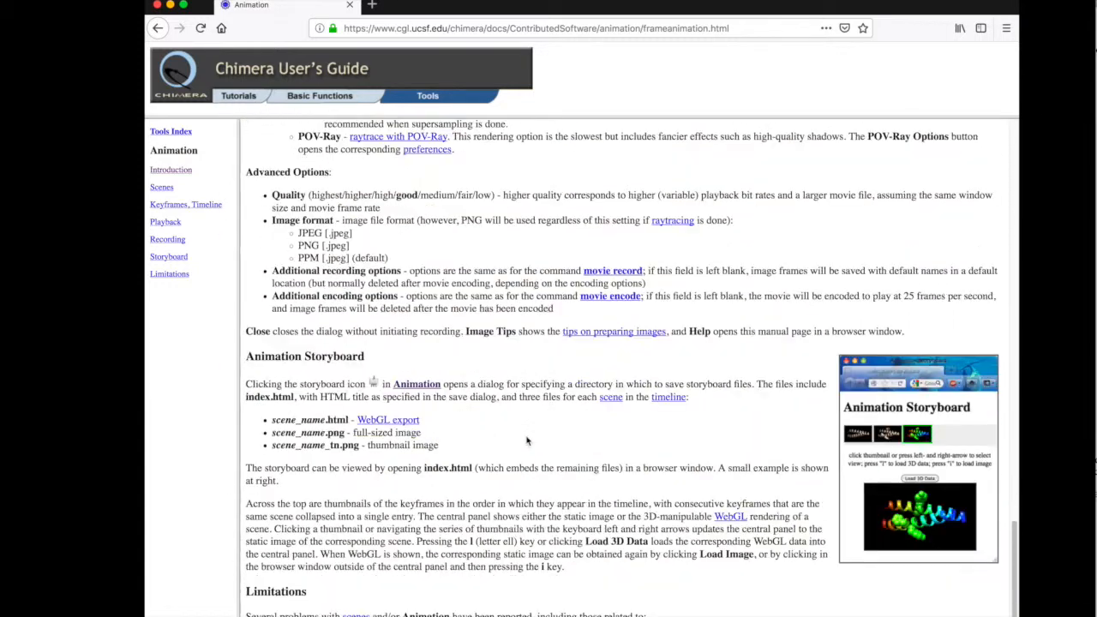
scroll(527, 439, "up", 7)
scroll(527, 439, "up", 20)
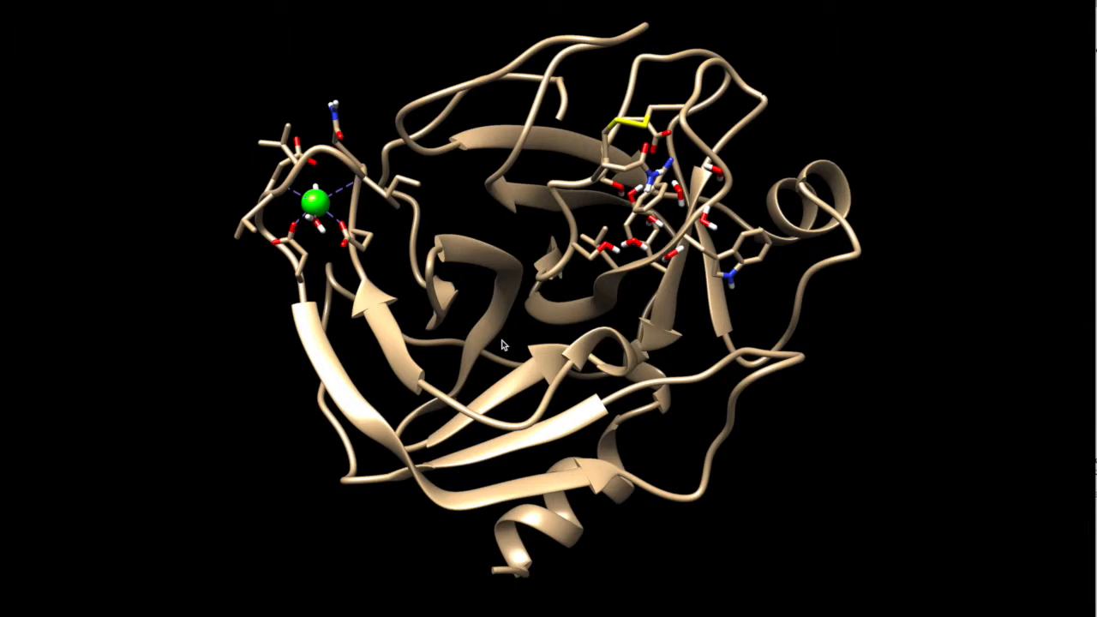
Check which structure is loaded in the Model Panel, and move the panel back out of the way.
left_click_drag(473, 261, 449, 271)
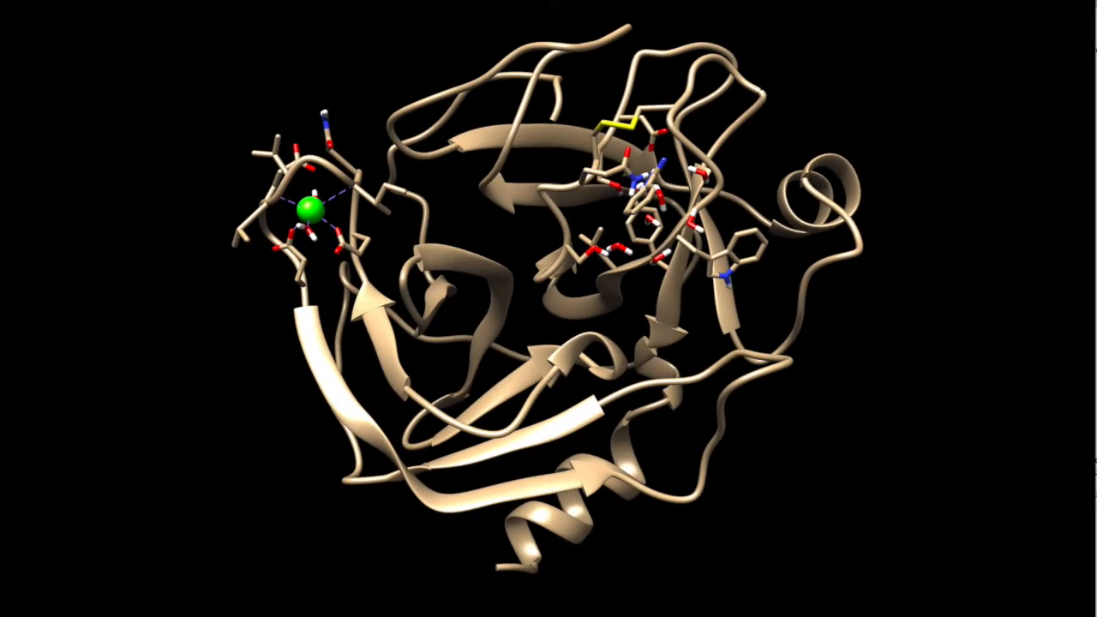
left_click_drag(685, 129, 704, 287)
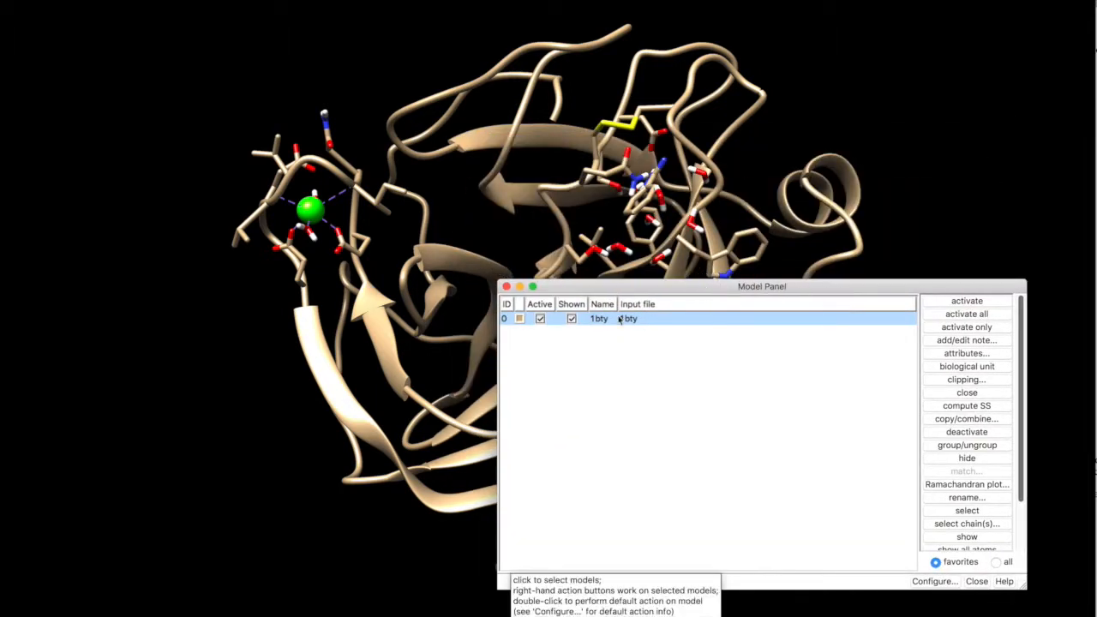
left_click_drag(614, 288, 1096, 290)
Orient the protein and, in the Side View, move the far clipping plane in front of it to hide the whole structure.
left_click_drag(640, 333, 362, 324)
left_click_drag(621, 306, 673, 244)
mouse_move(579, 286)
left_mouse_down()
mouse_move(603, 263)
mouse_move(594, 276)
left_mouse_up()
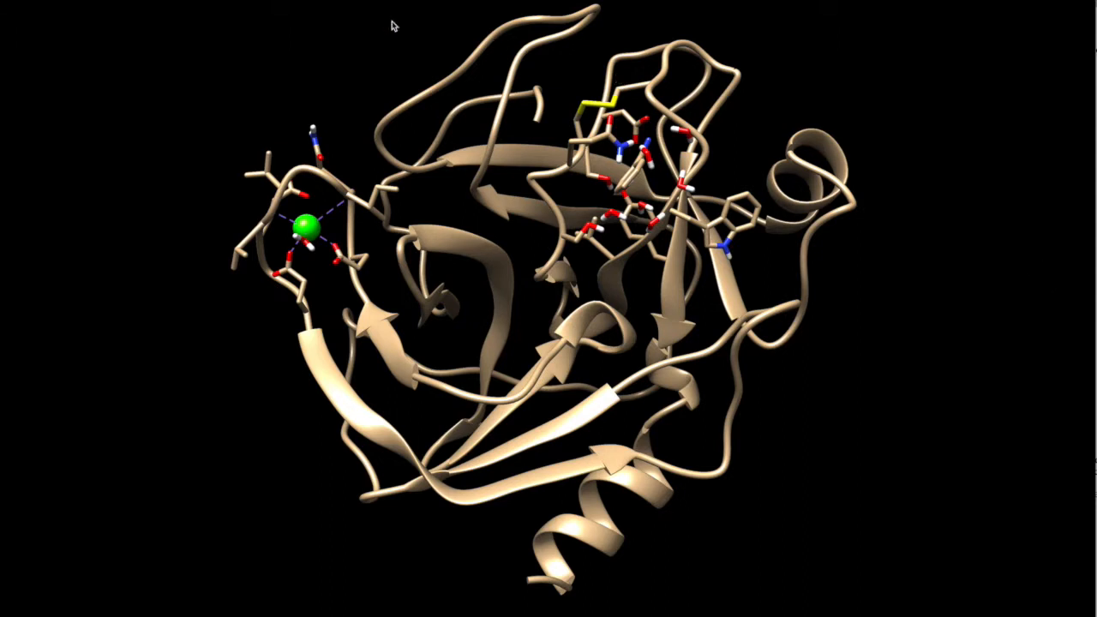
left_click(197, 0)
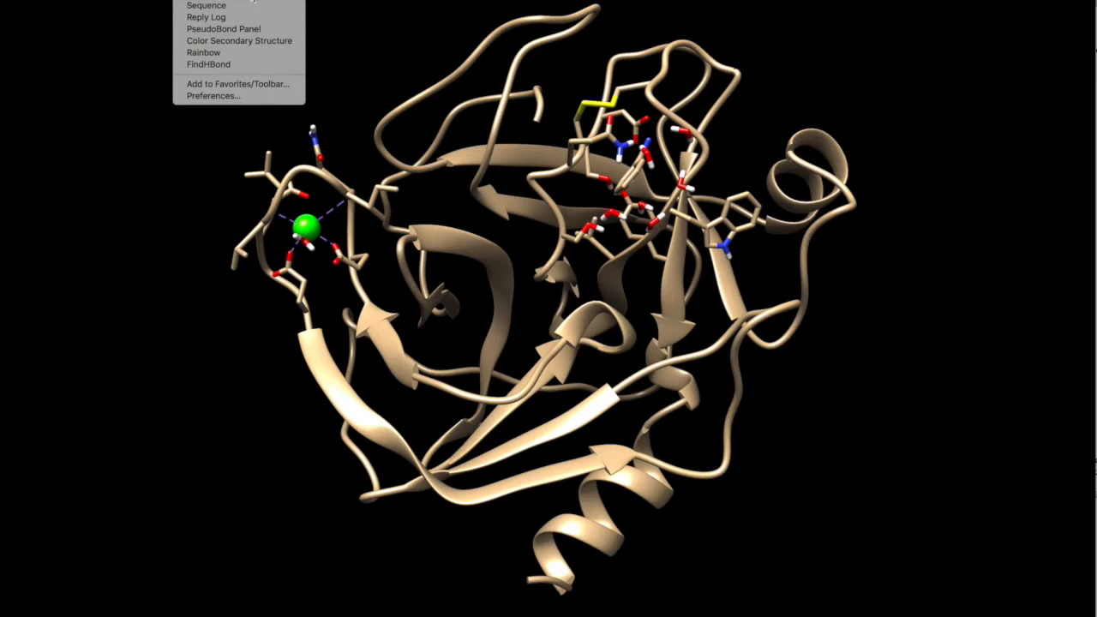
left_click(207, 0)
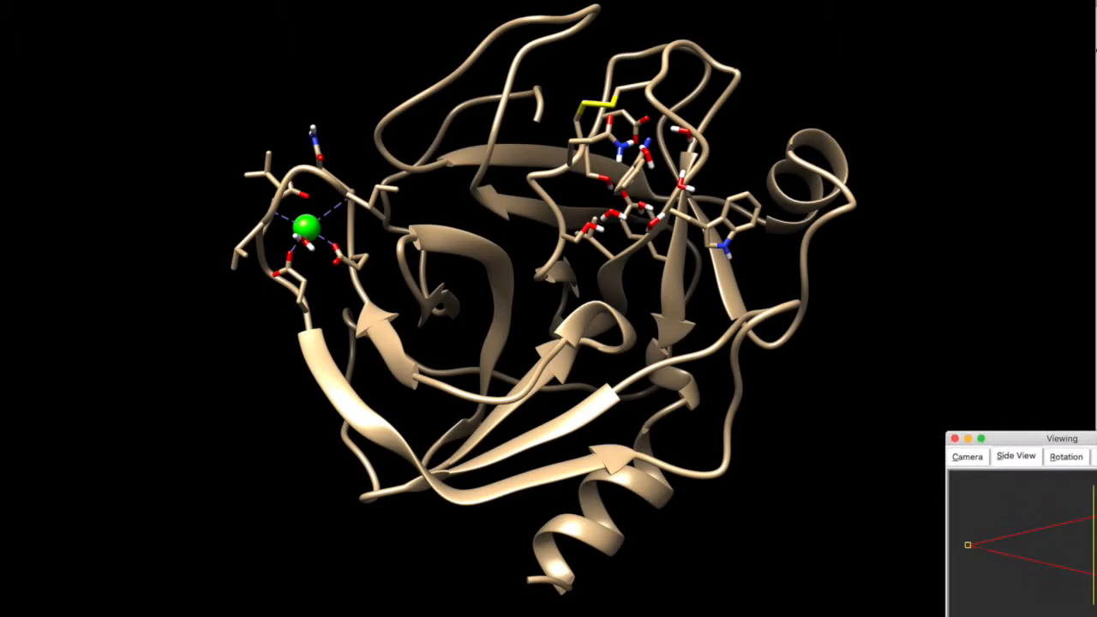
left_click_drag(1060, 558, 1006, 552)
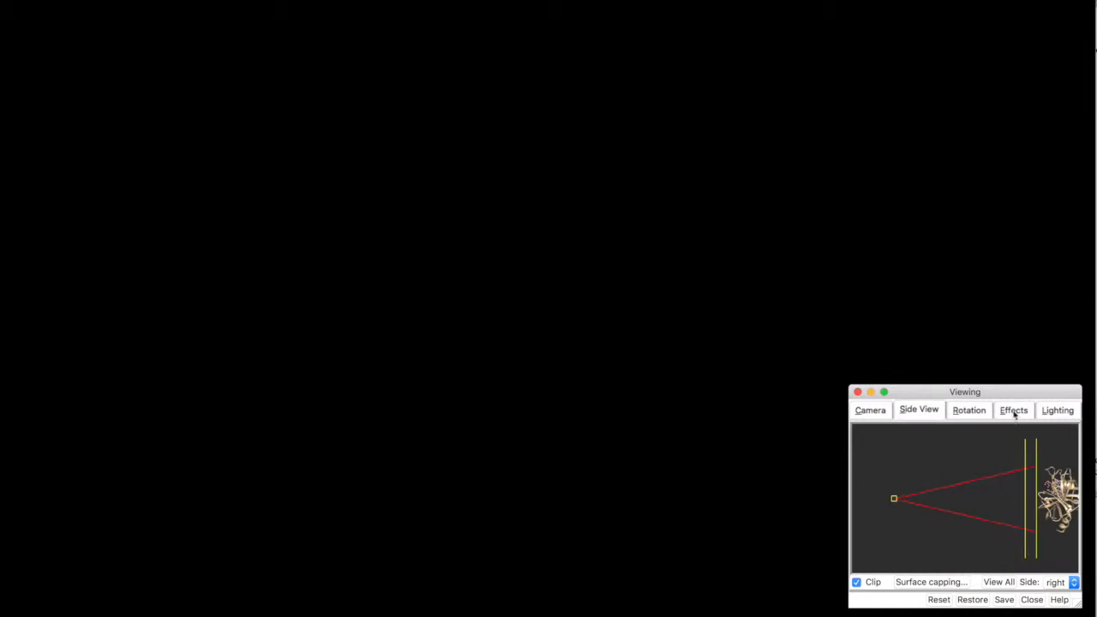
left_click_drag(1016, 392, 993, 386)
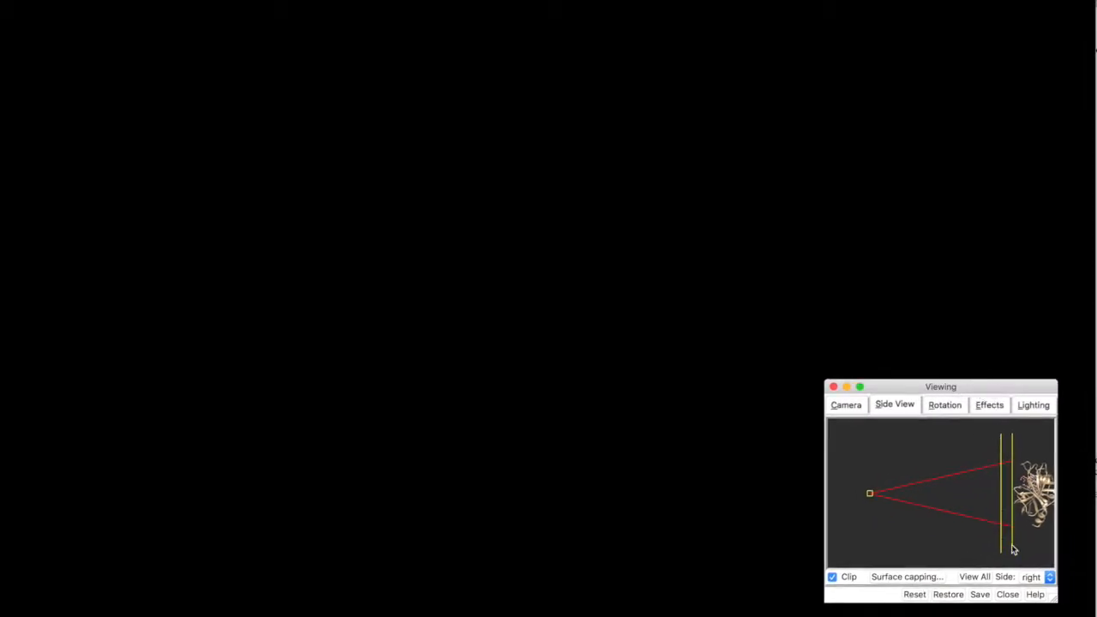
mouse_move(1012, 549)
left_mouse_down()
mouse_move(1071, 553)
mouse_move(1012, 548)
left_mouse_up()
left_click_drag(973, 386, 1096, 433)
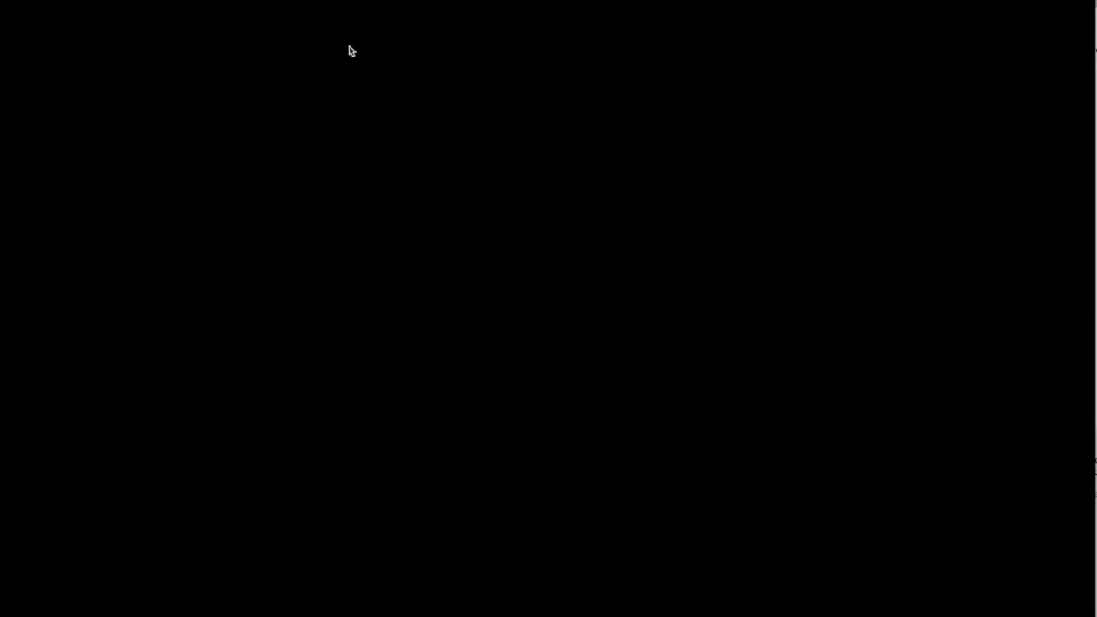
Open the Animation utility and bring its window into view over the graphics area.
left_click(197, 0)
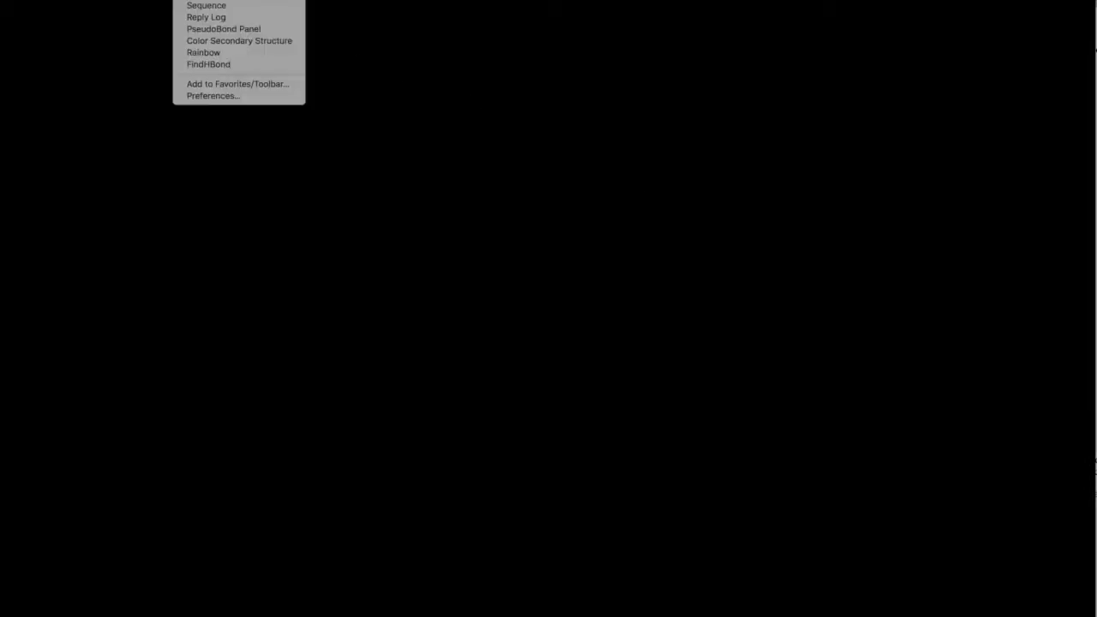
mouse_move(158, 0)
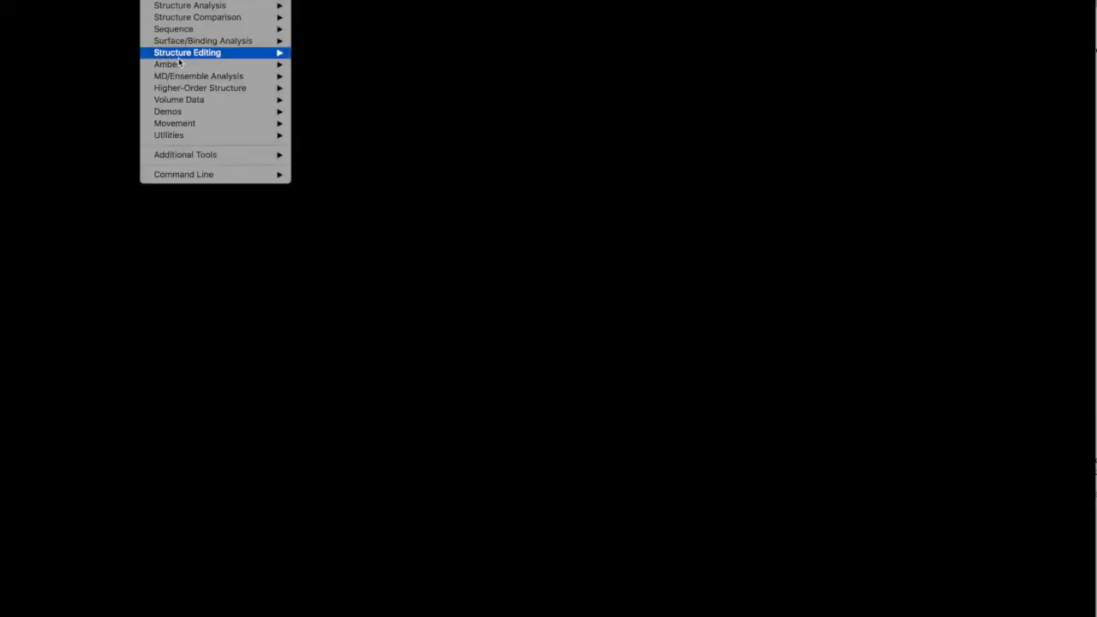
mouse_move(235, 140)
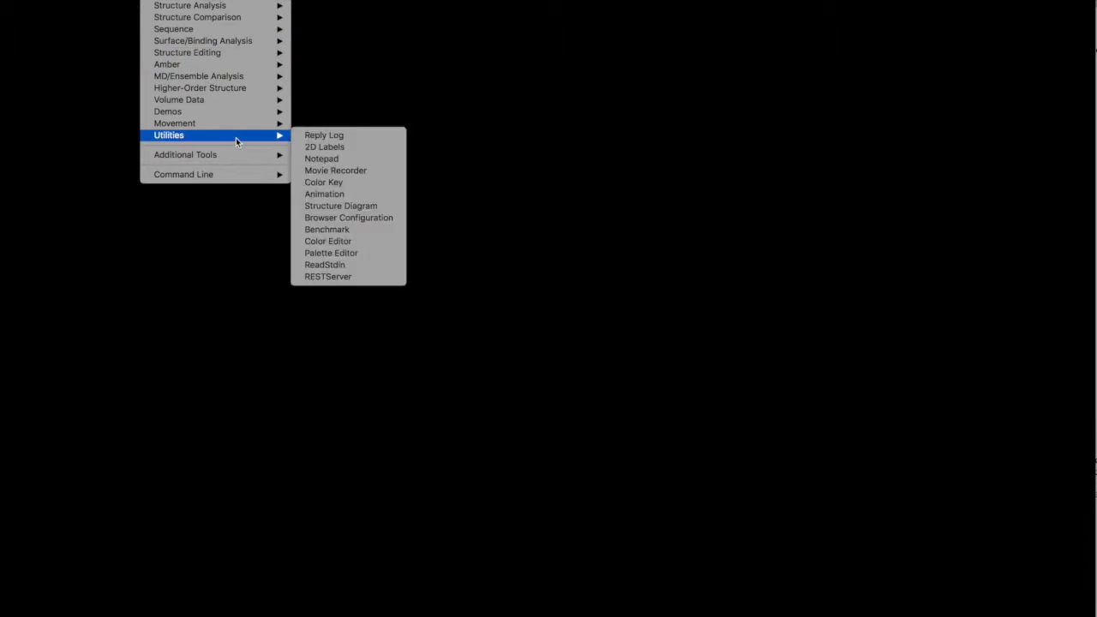
left_click(347, 195)
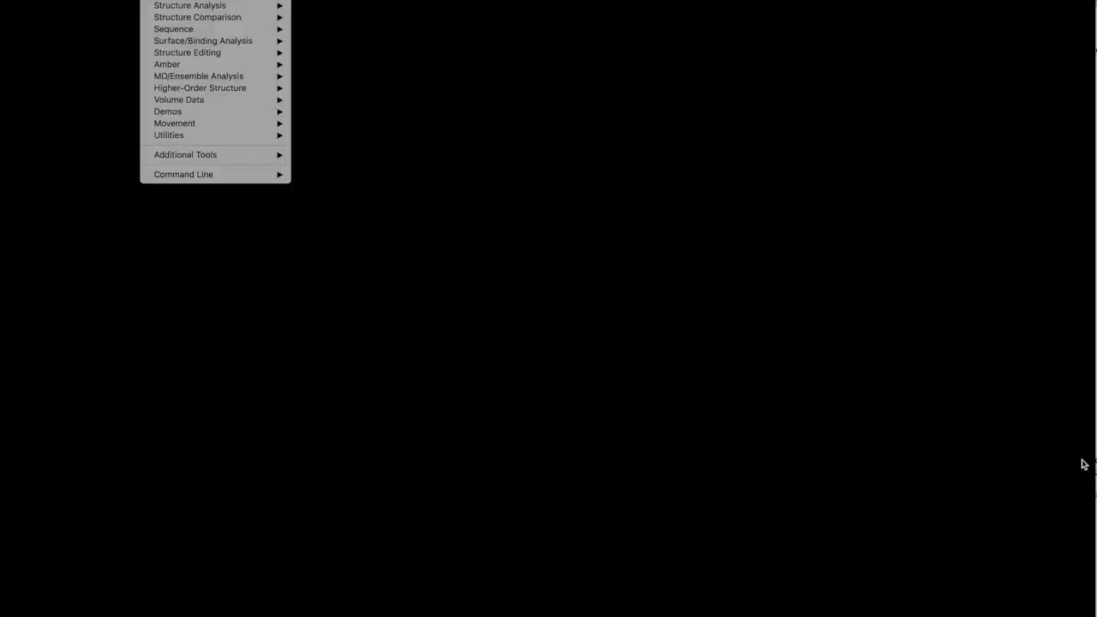
left_click_drag(1096, 616, 847, 136)
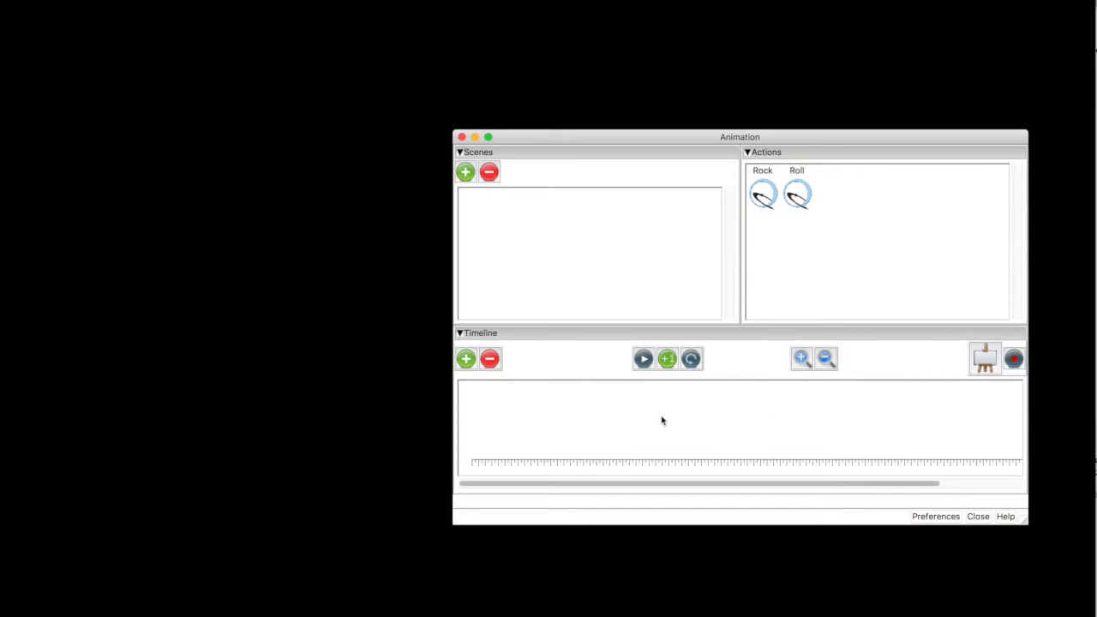
Save the fully clipped, empty view as the first scene in the Animation dialog.
left_click_drag(604, 139, 731, 111)
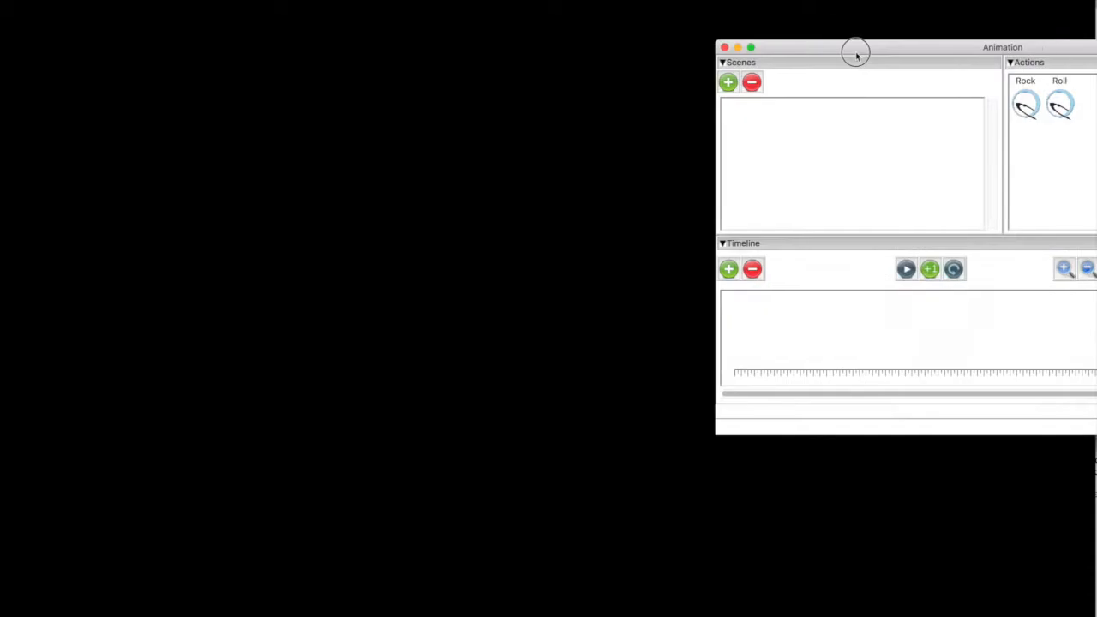
left_click_drag(854, 51, 643, 20)
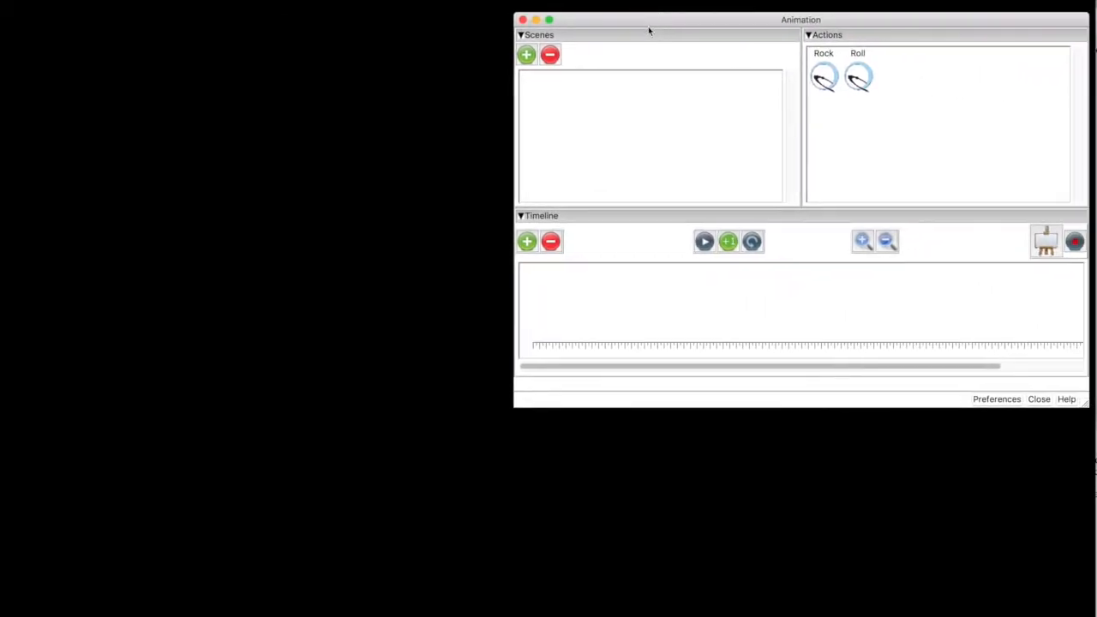
left_click(526, 57)
left_click_drag(586, 23, 1096, 0)
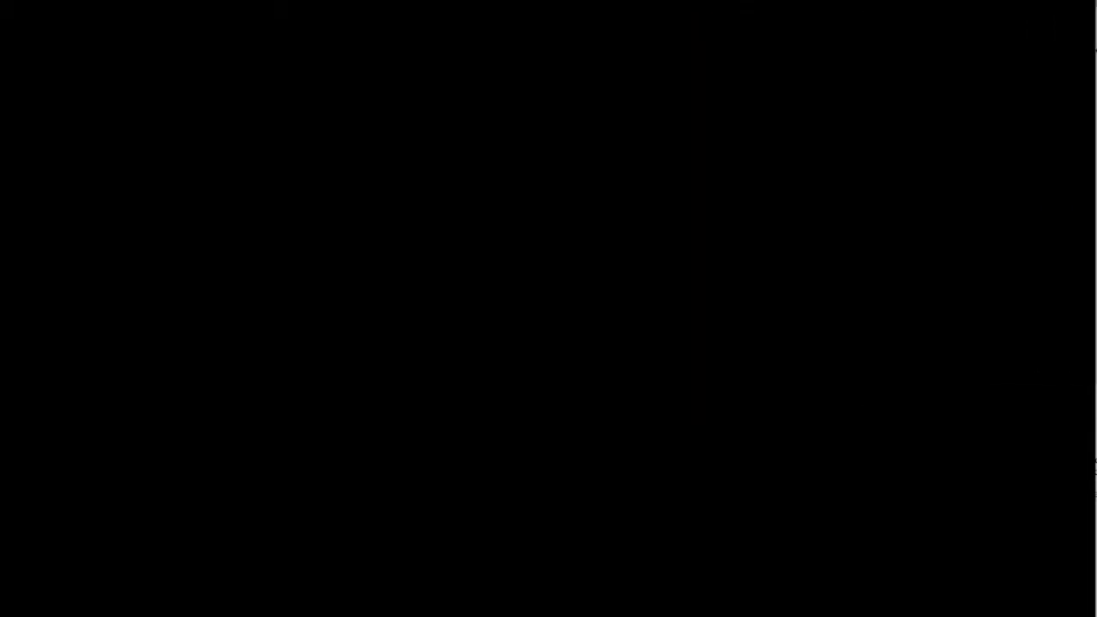
Move the far clipping plane back behind the protein and save the full view as the second scene.
left_click_drag(1095, 320, 880, 314)
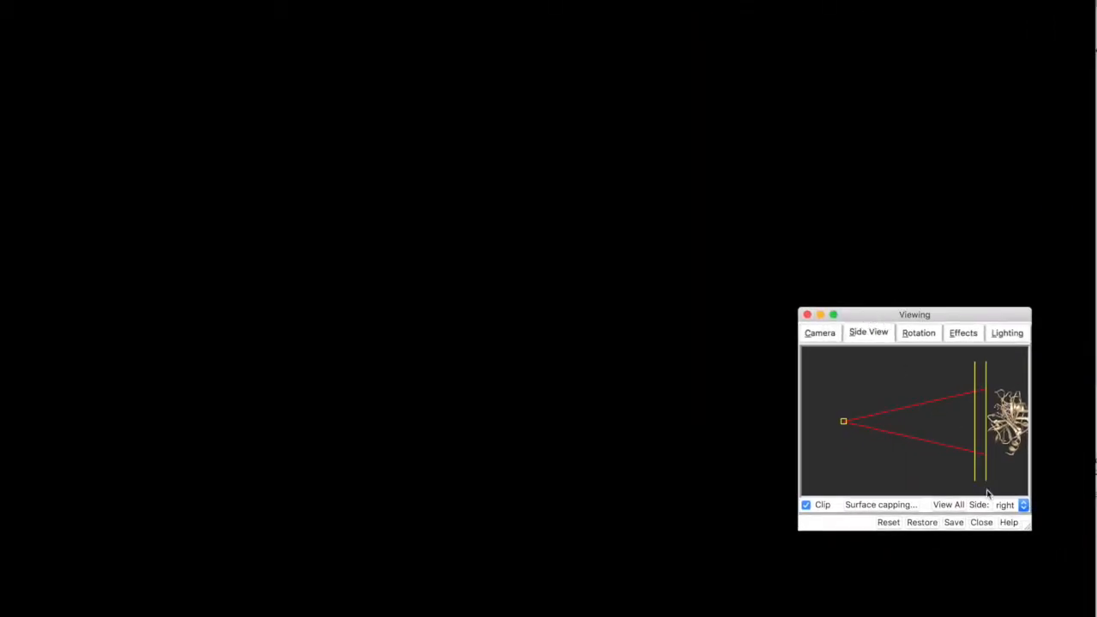
left_click_drag(986, 478, 1037, 475)
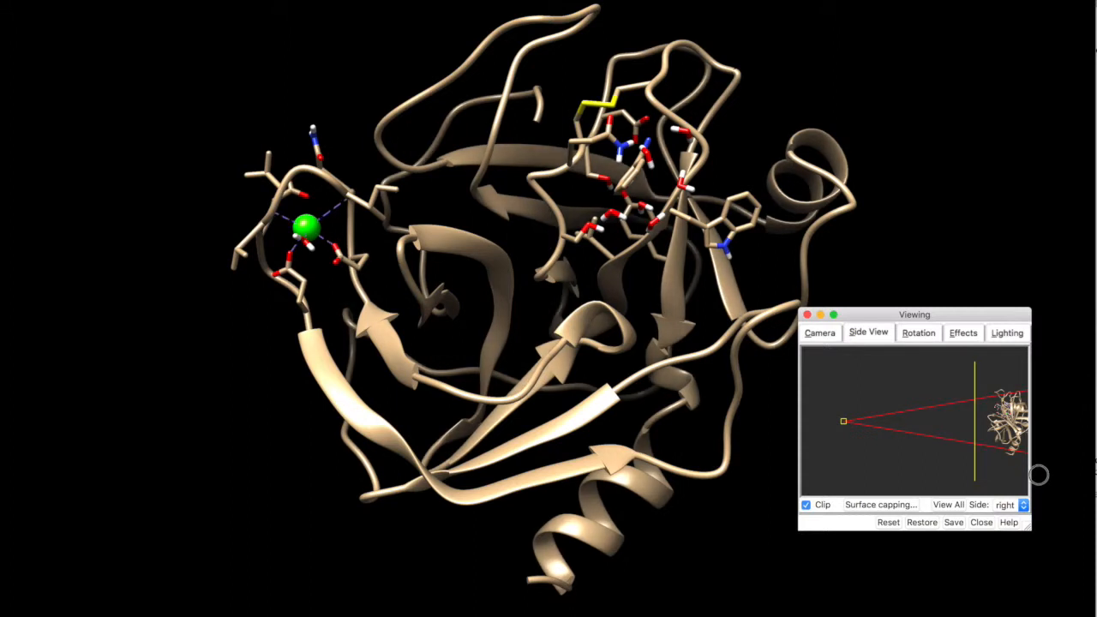
left_click_drag(1096, 1, 962, 1)
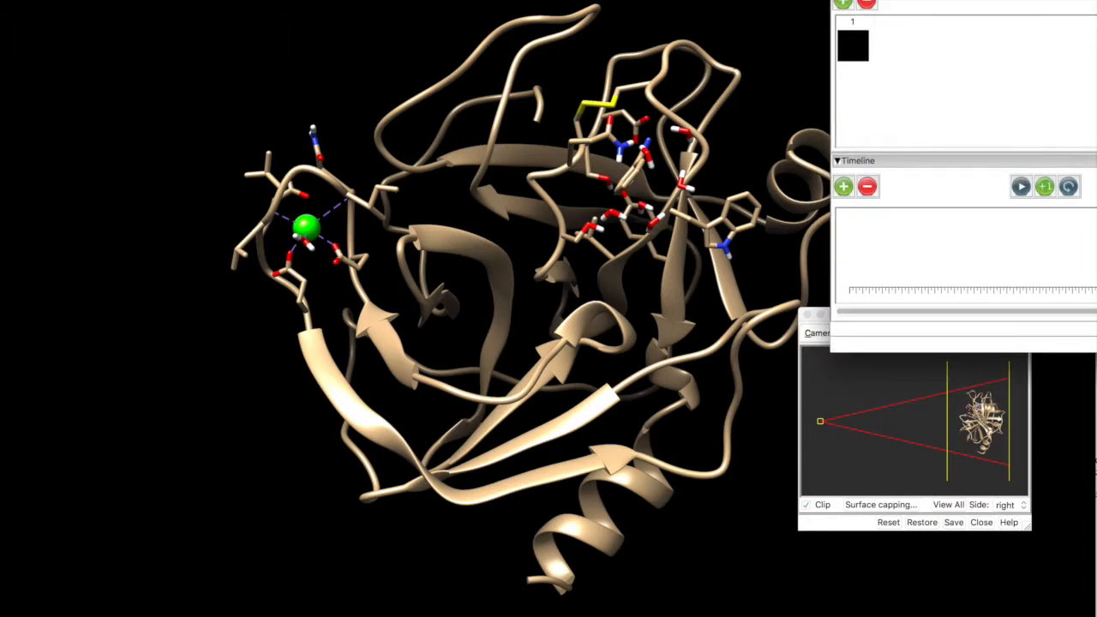
left_click(844, 3)
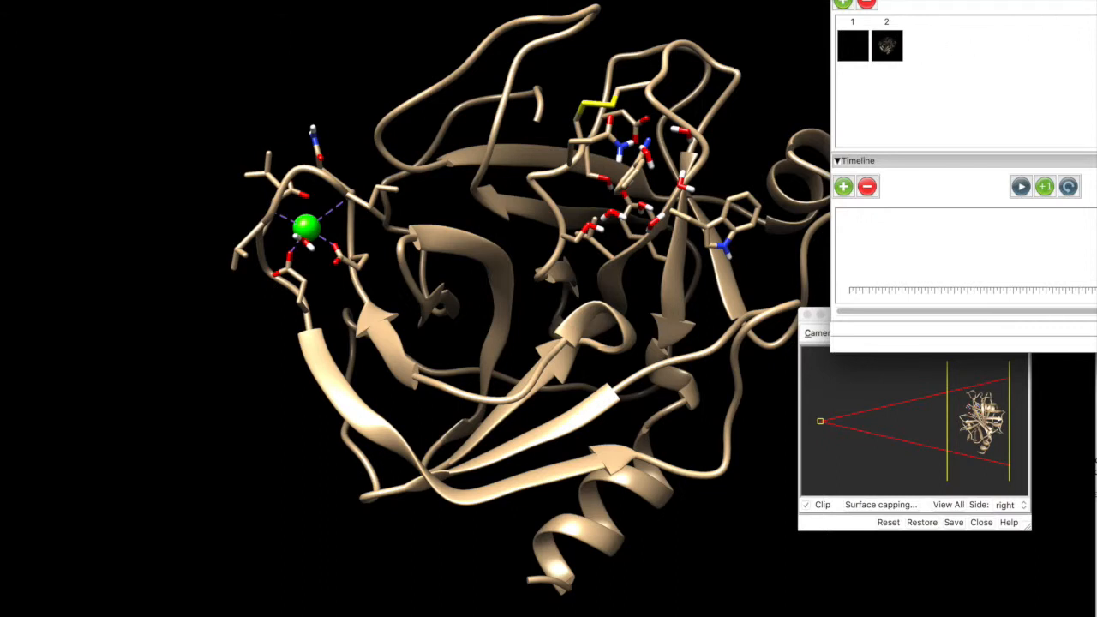
Switch back and forth between scenes 1 and 2 to compare their displays, ending on scene 2.
left_click(855, 45)
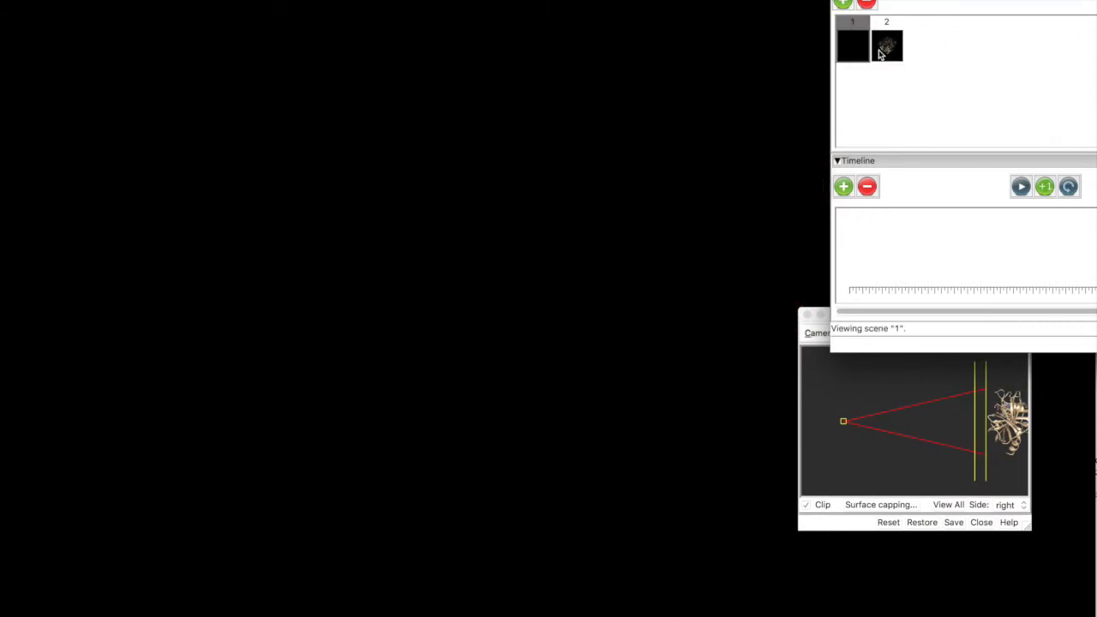
left_click(884, 50)
left_click(857, 55)
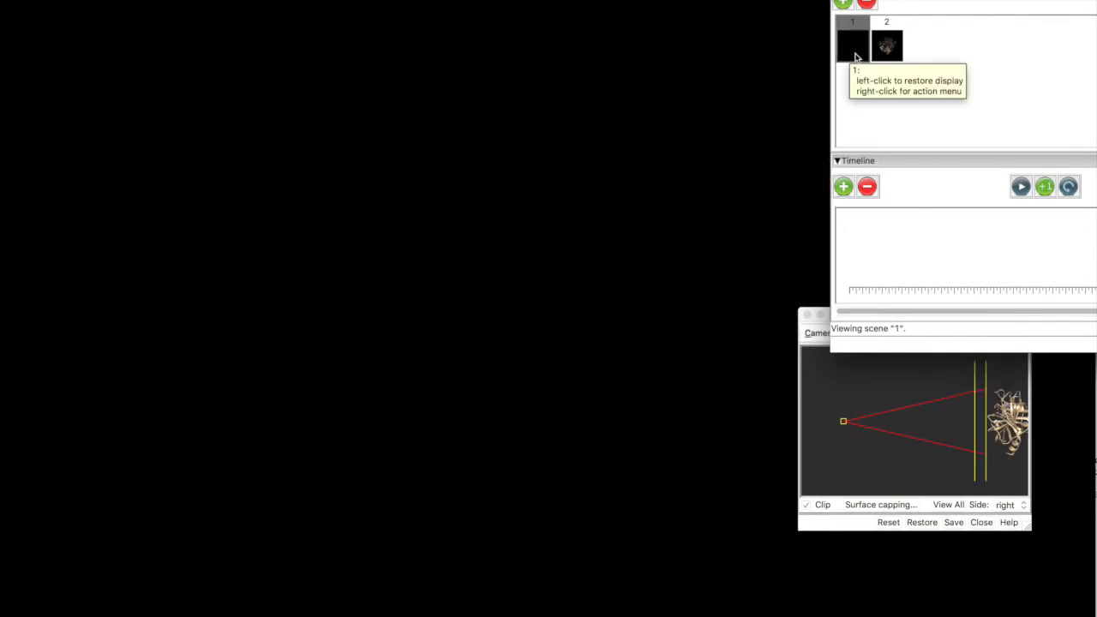
left_click(886, 55)
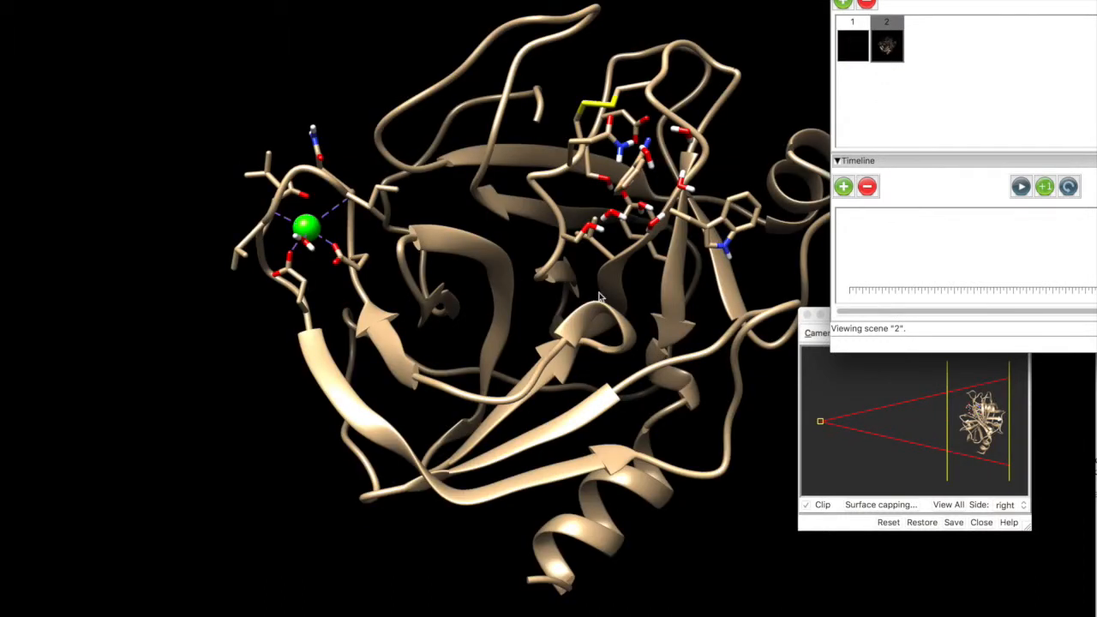
Rotate the protein about the vertical axis to view its opposite side and save this orientation as the third scene.
left_click_drag(943, 0, 1096, 0)
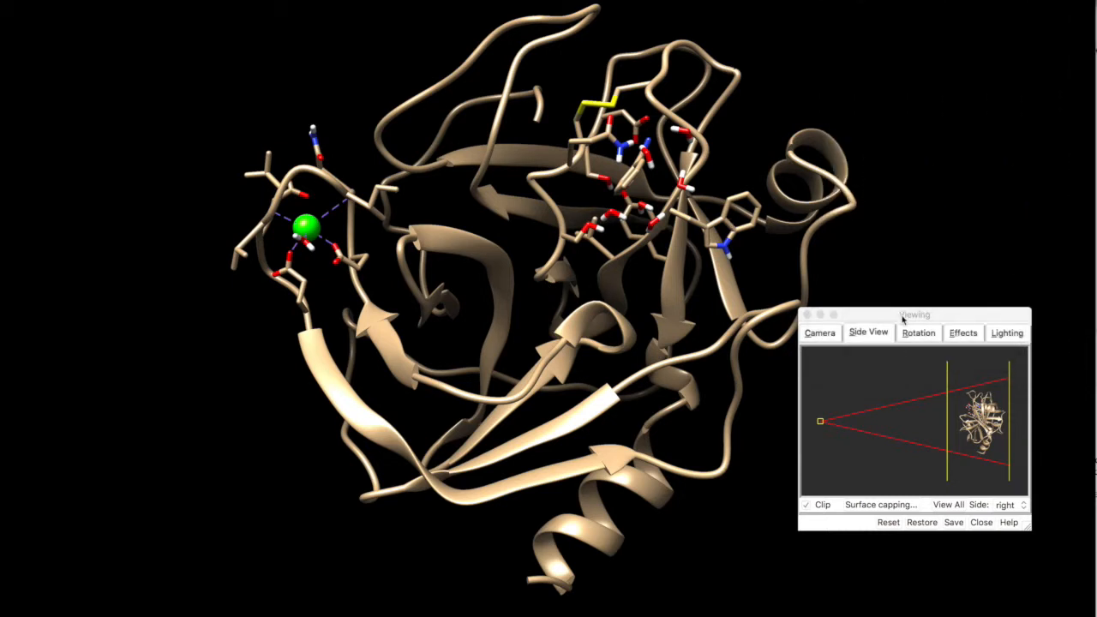
left_click_drag(906, 317, 1096, 412)
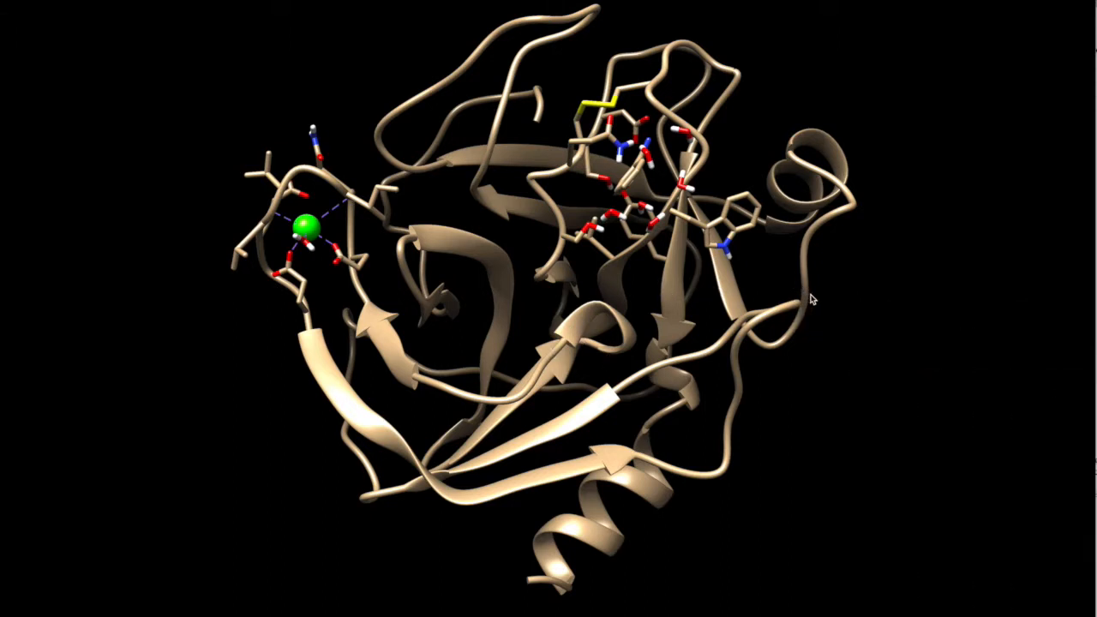
left_click_drag(811, 299, 562, 295)
left_click_drag(722, 289, 482, 292)
left_click_drag(688, 290, 518, 291)
left_click_drag(1096, 65, 1035, 21)
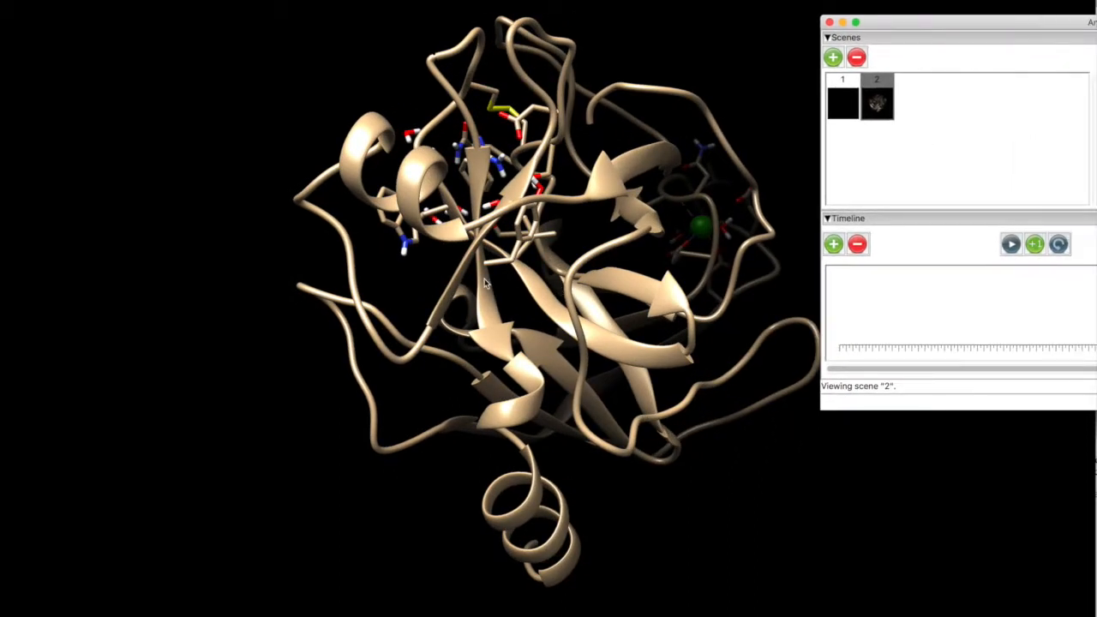
left_click(833, 57)
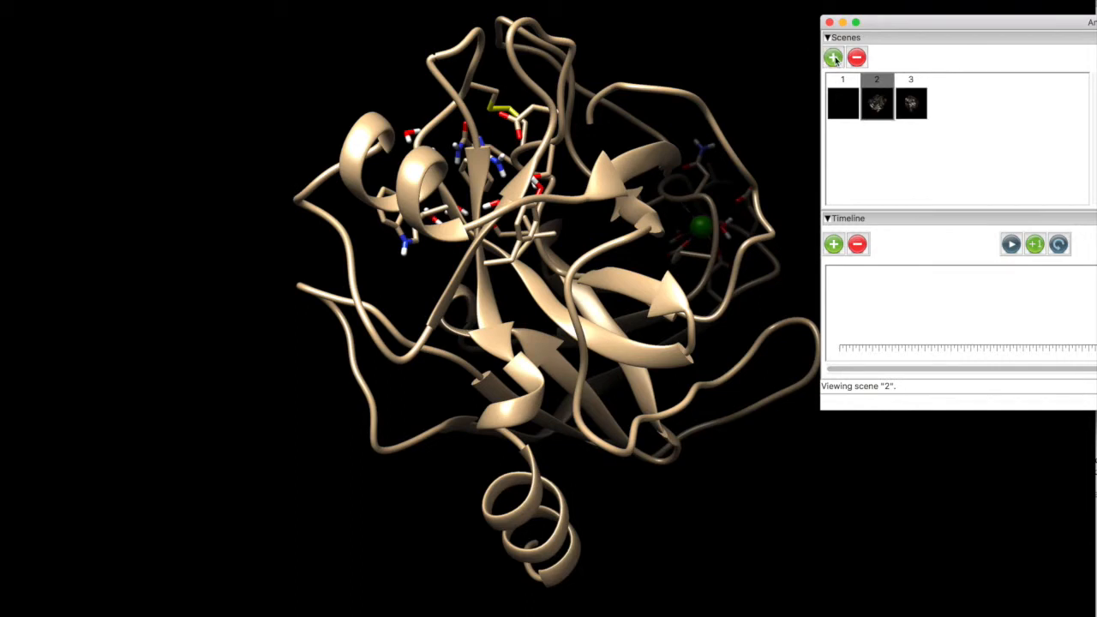
Rotate the protein about the vertical axis until the green calcium ion faces forward and save this orientation as the fourth scene.
left_click_drag(652, 261, 419, 272)
left_click_drag(717, 260, 602, 267)
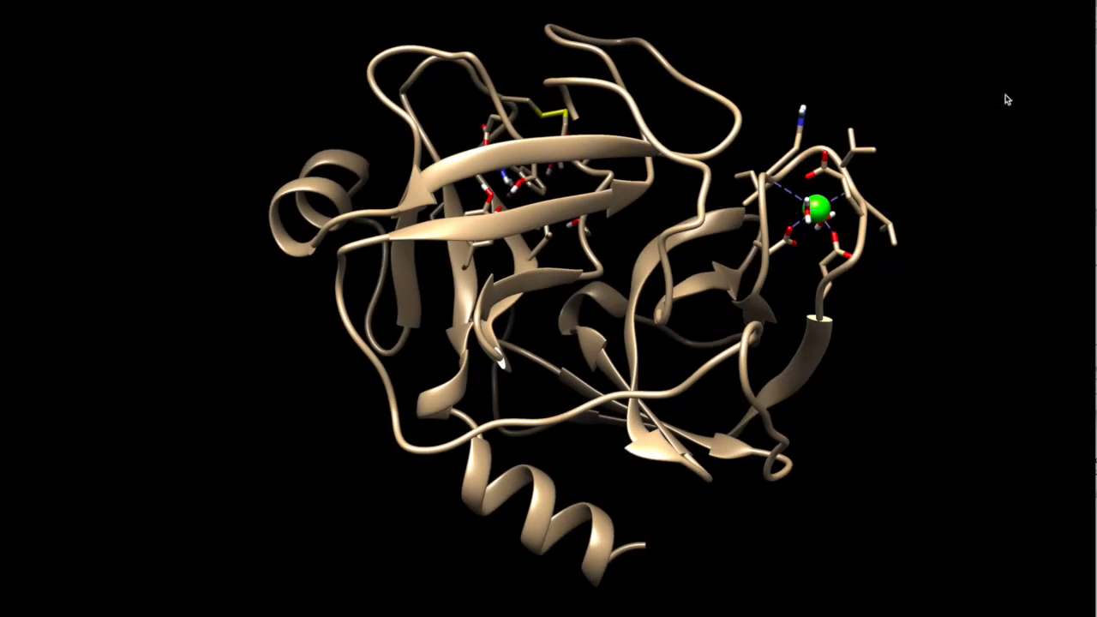
left_click(1096, 111)
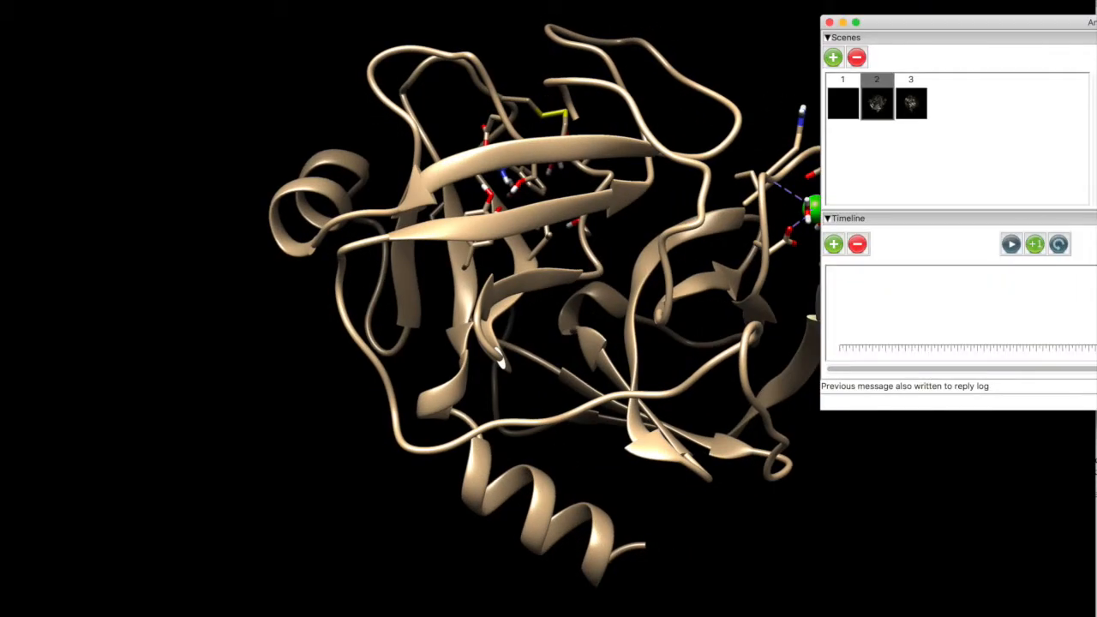
left_click(833, 58)
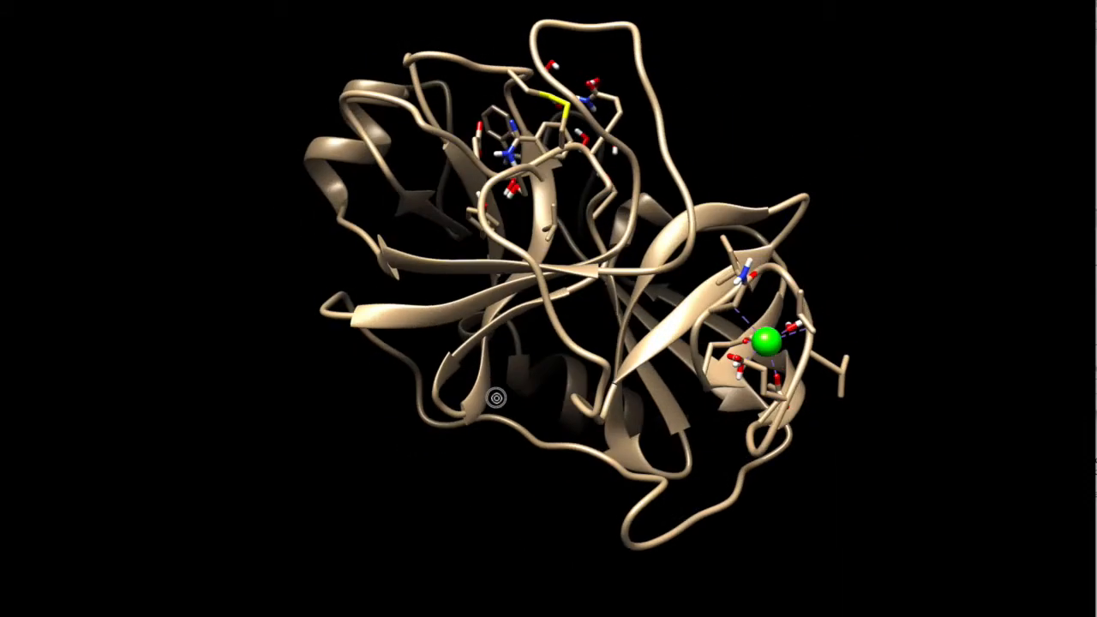
Rotate the protein so the green calcium ion sits at its lower end and save the view as the fifth scene.
left_click_drag(496, 398, 462, 446)
left_click_drag(661, 197, 538, 375)
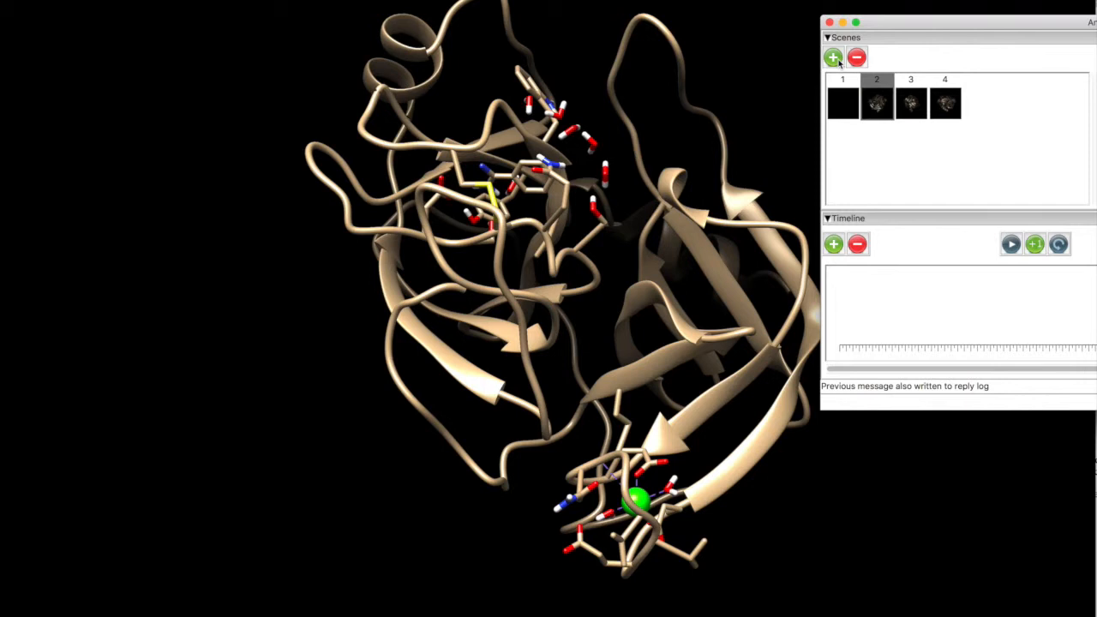
left_click(835, 60)
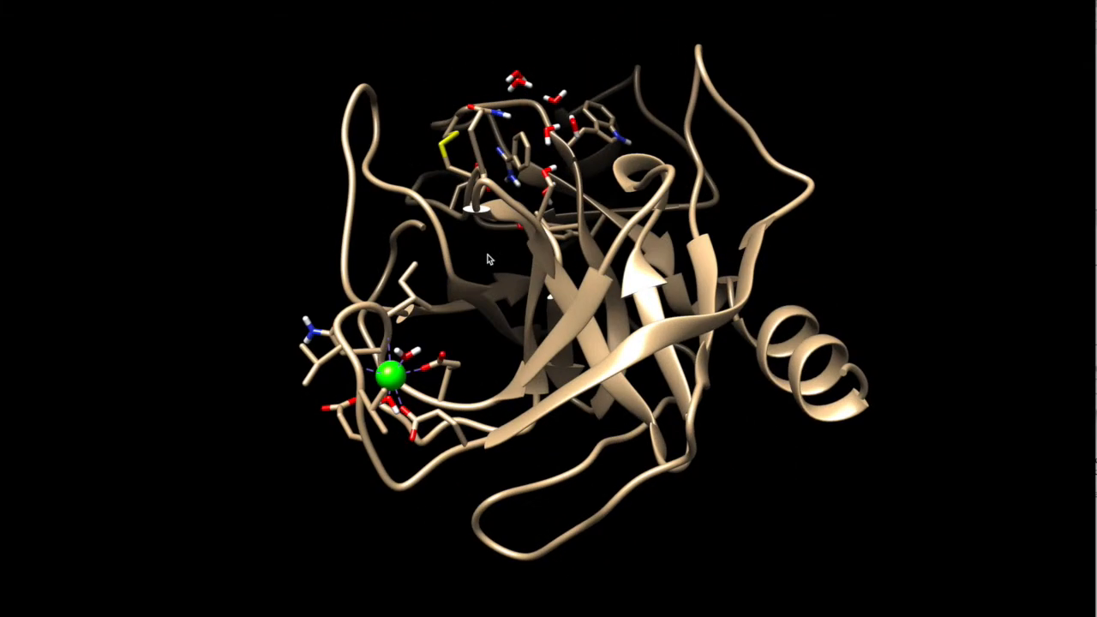
Turn the protein so the calcium ion lies at its upper left beside the binding site, and save the sixth scene.
left_click_drag(889, 337, 623, 539)
left_click_drag(636, 174, 446, 318)
left_click_drag(561, 260, 460, 243)
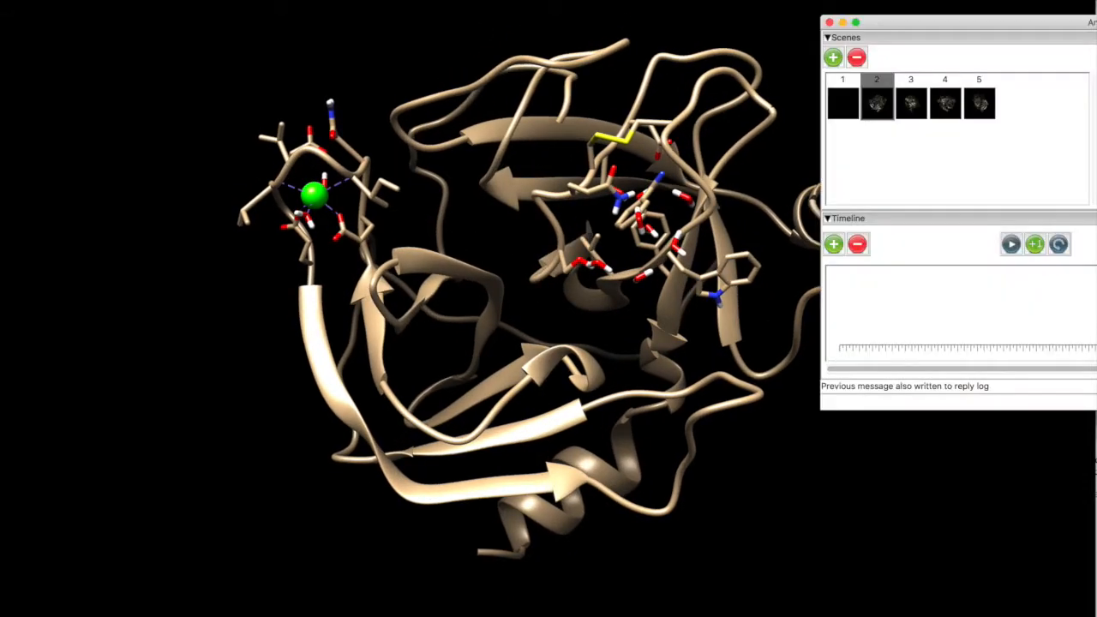
left_click(833, 59)
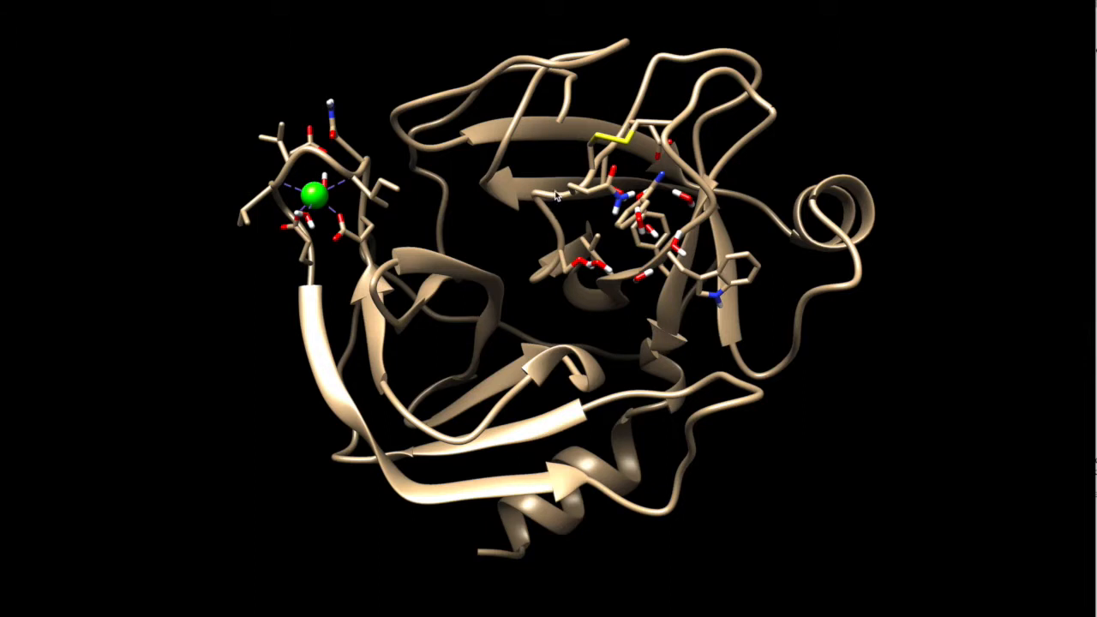
Select the protein structure, show its molecular surface and clear the selection.
left_click(47, 1)
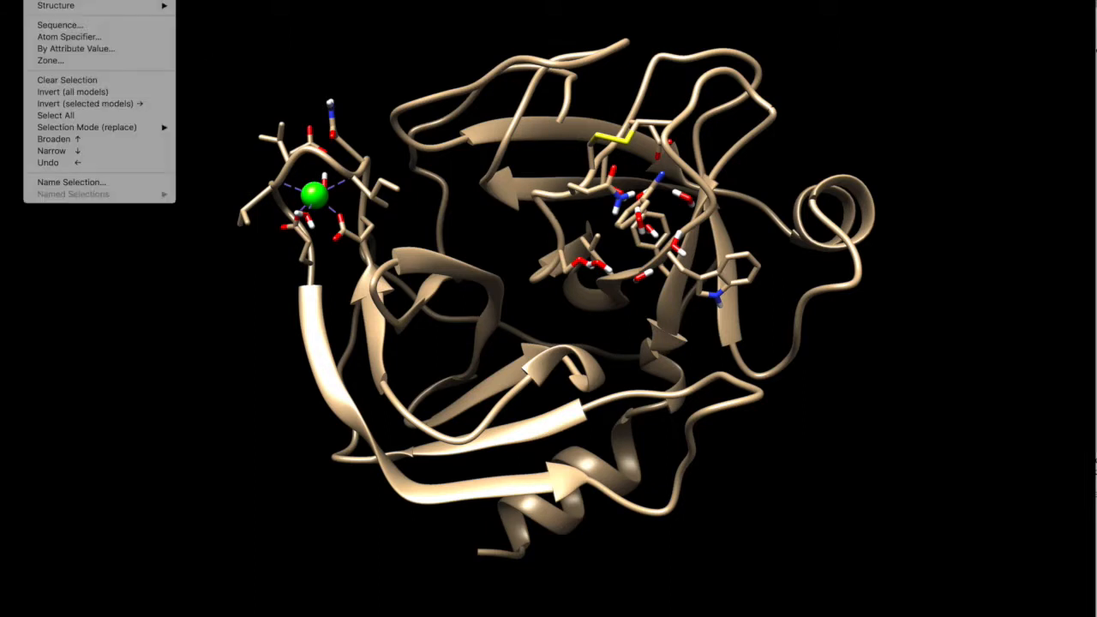
mouse_move(126, 3)
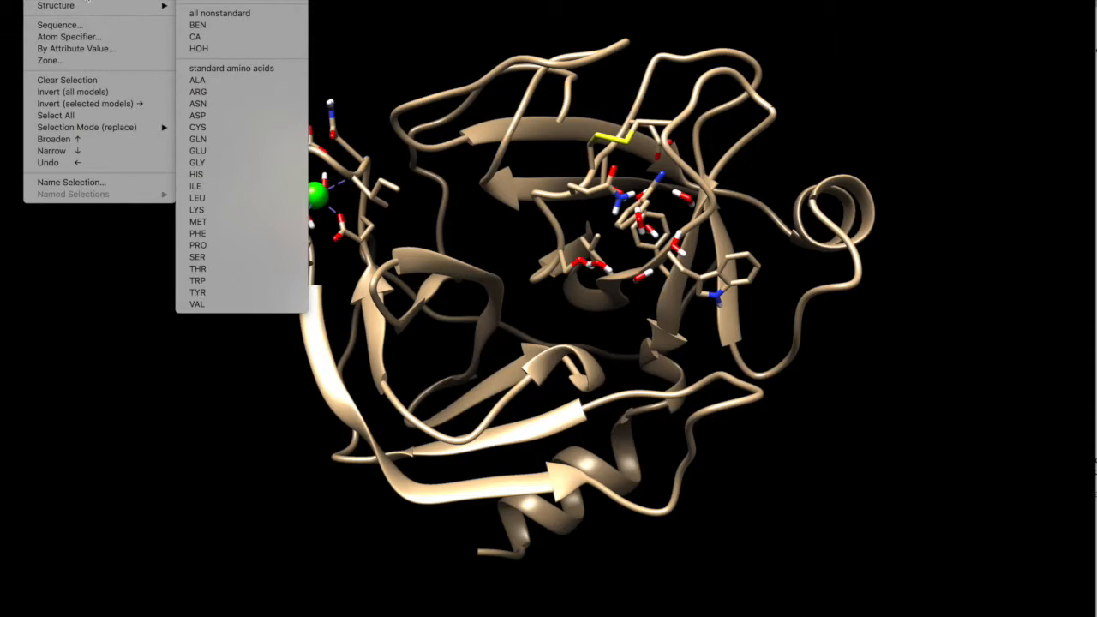
mouse_move(89, 7)
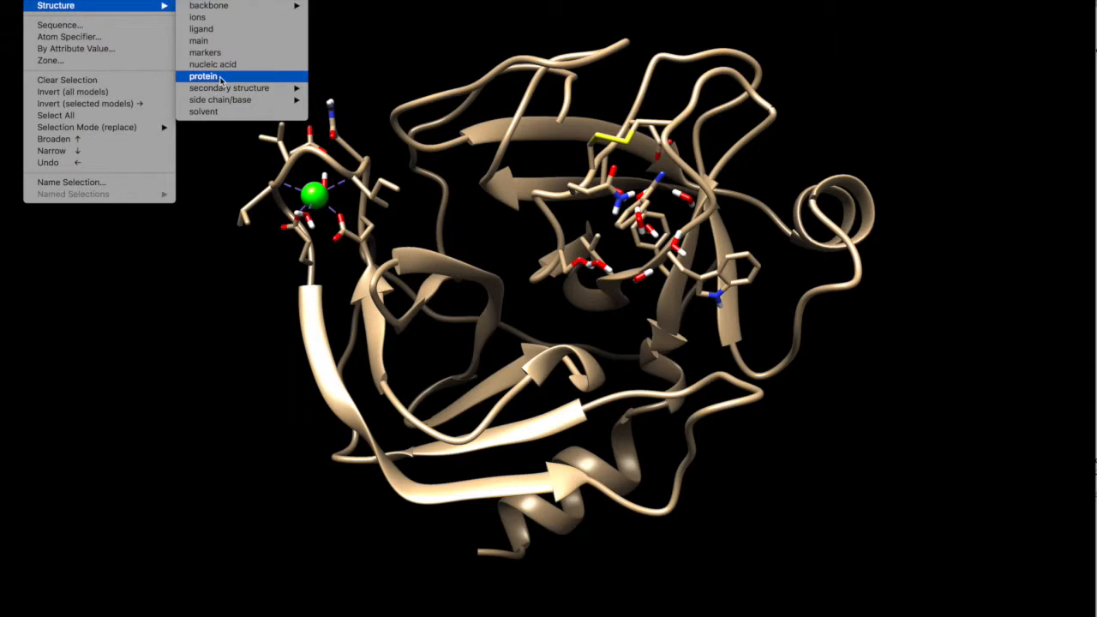
left_click(246, 79)
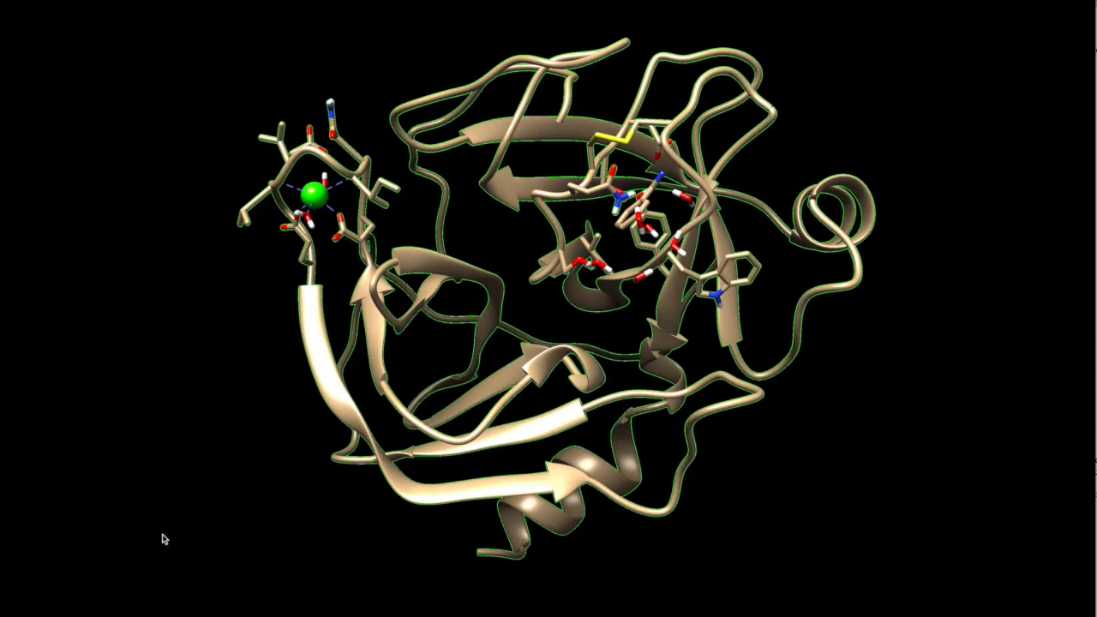
left_click(76, 0)
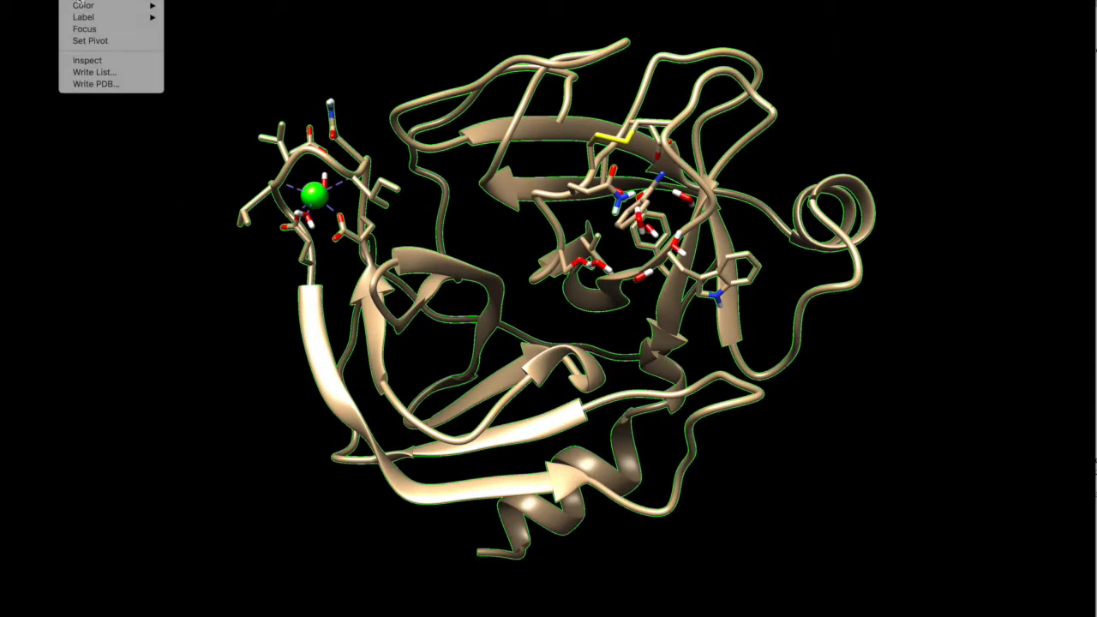
mouse_move(79, 0)
left_click(179, 3)
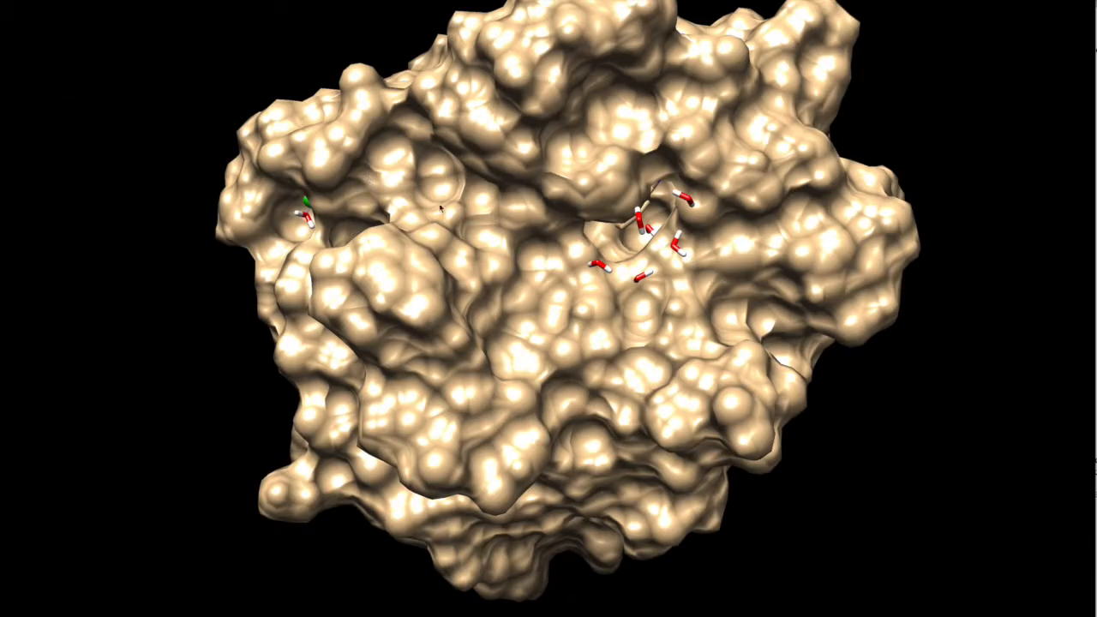
left_click_drag(441, 207, 454, 175)
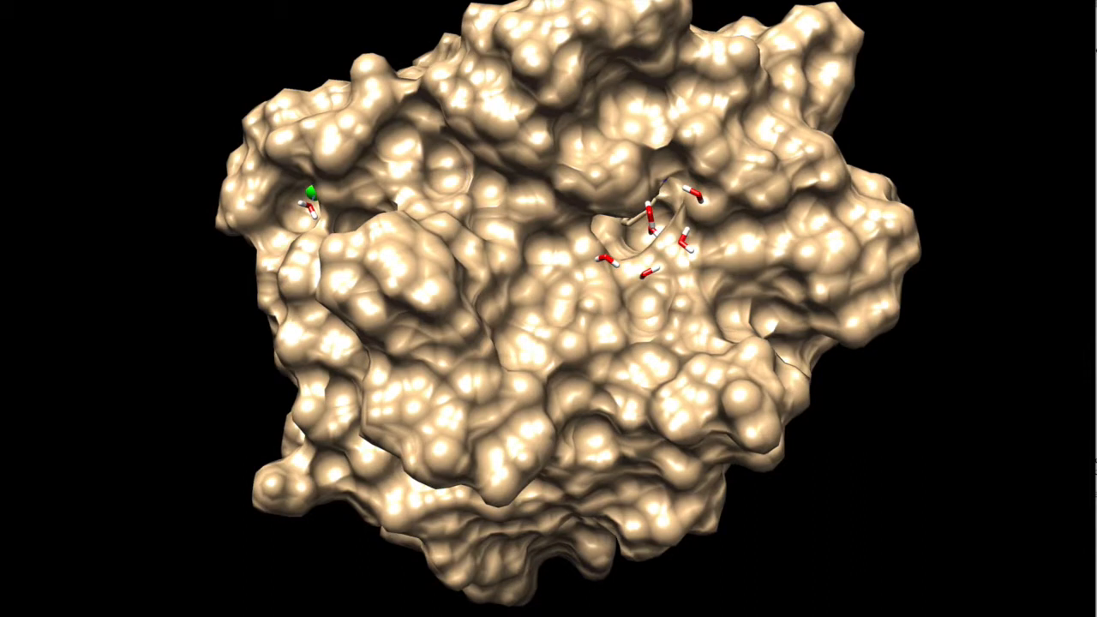
Save the view with the opaque protein surface as the seventh scene.
left_click_drag(1095, 365, 1096, 579)
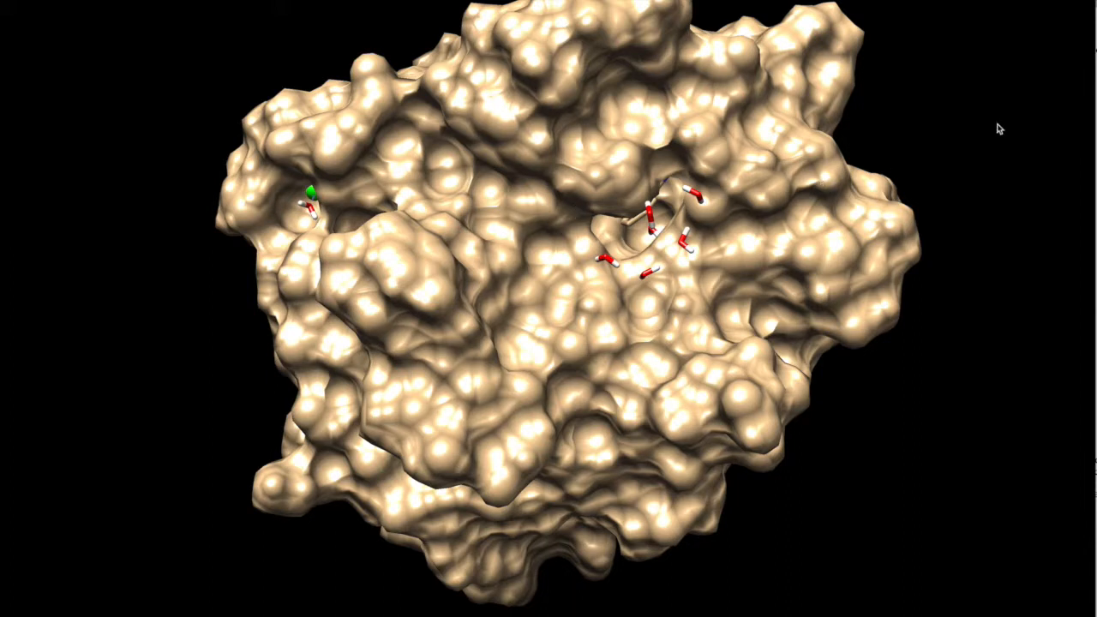
mouse_move(1096, 68)
left_mouse_down()
mouse_move(1033, 2)
mouse_move(939, 1)
mouse_move(1096, 66)
left_mouse_up()
left_click(867, 21)
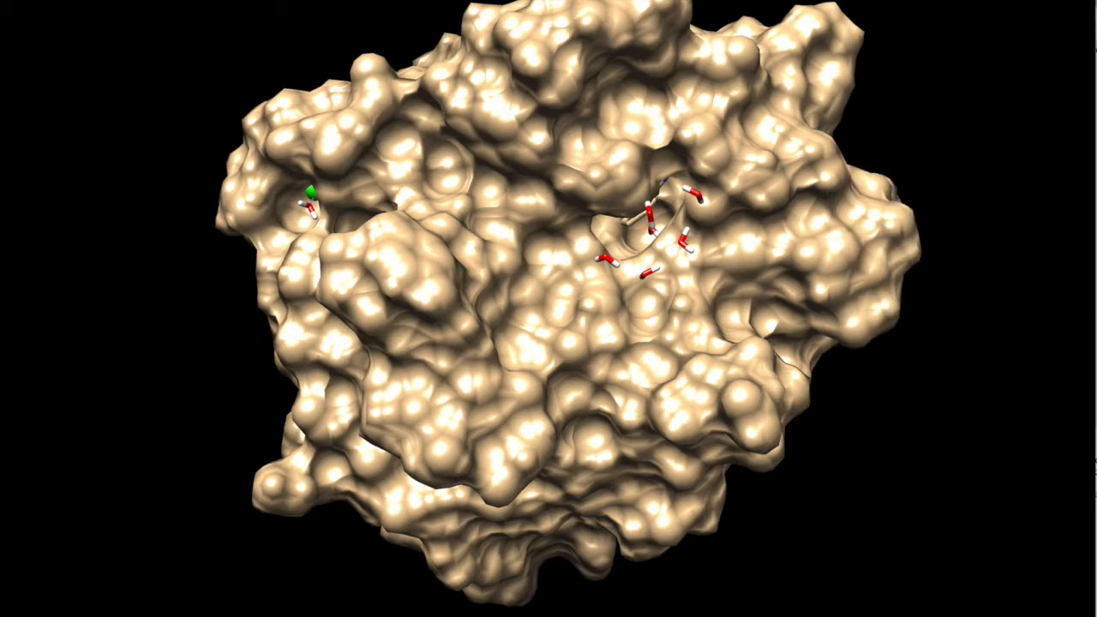
Tilt the surface and zoom in on the pocket holding the ligand and waters, and save this close-up as the eighth scene.
left_click_drag(619, 237, 654, 172)
middle_click_drag(654, 139, 582, 257)
scroll(582, 257, "up", 1)
scroll(582, 256, "up", 5)
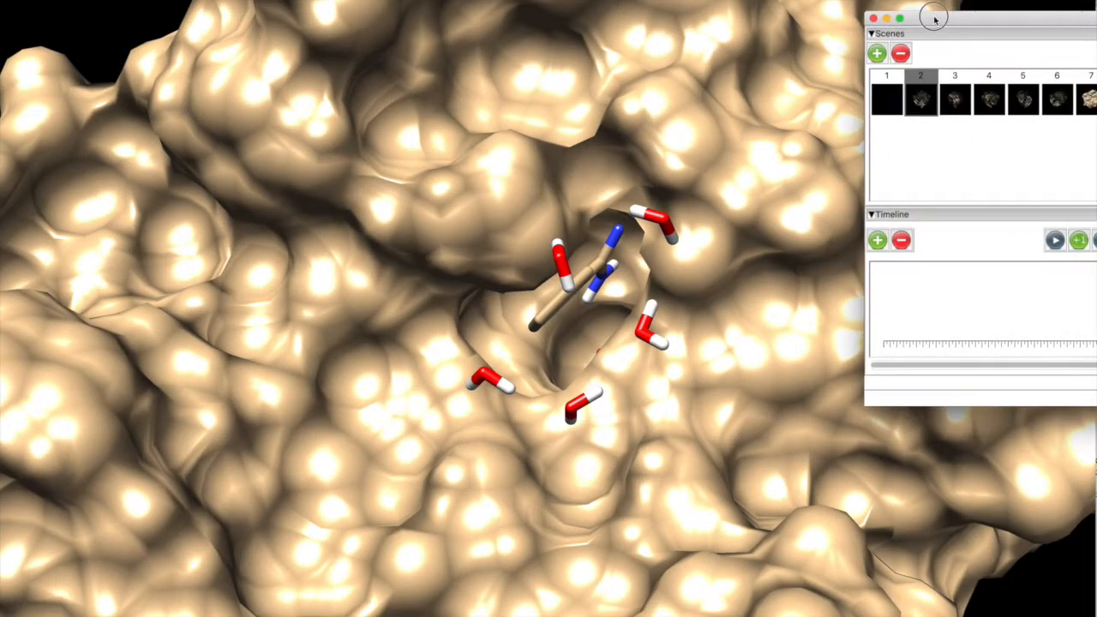
left_click(876, 53)
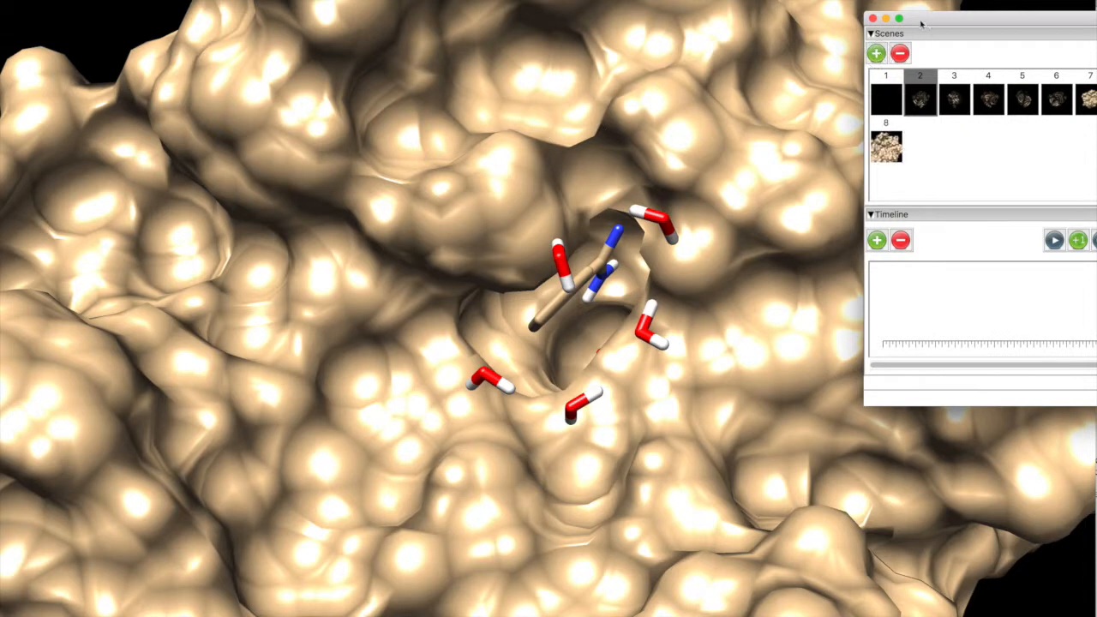
Zoom back out, tilt the protein and center its whole surface in the view.
left_click_drag(921, 24, 1095, 24)
scroll(601, 467, "down", 5)
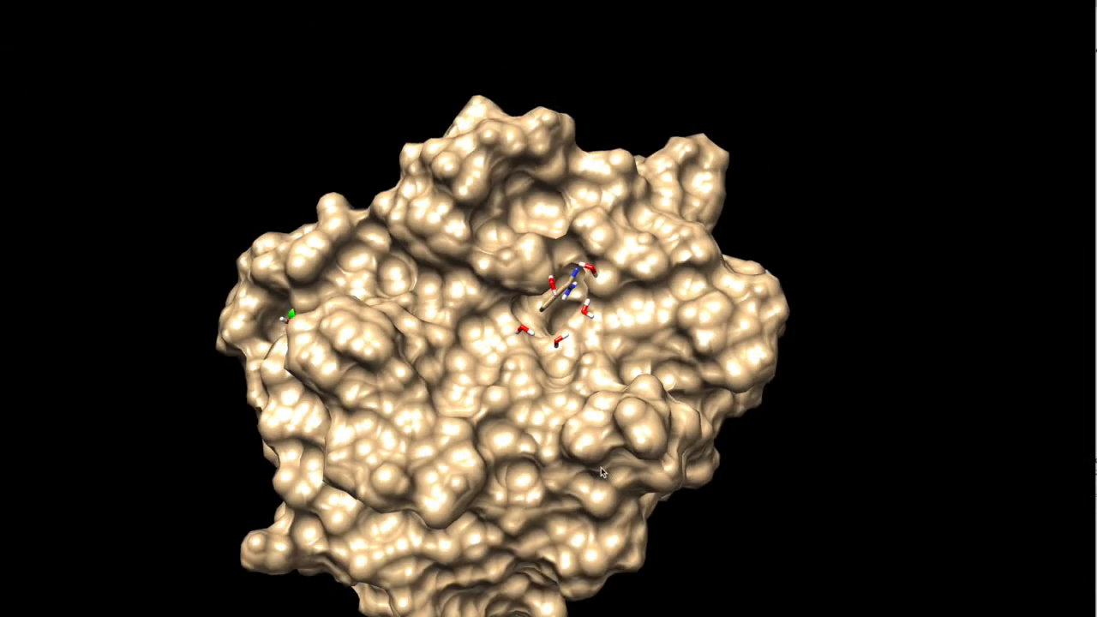
left_click_drag(509, 323, 547, 431)
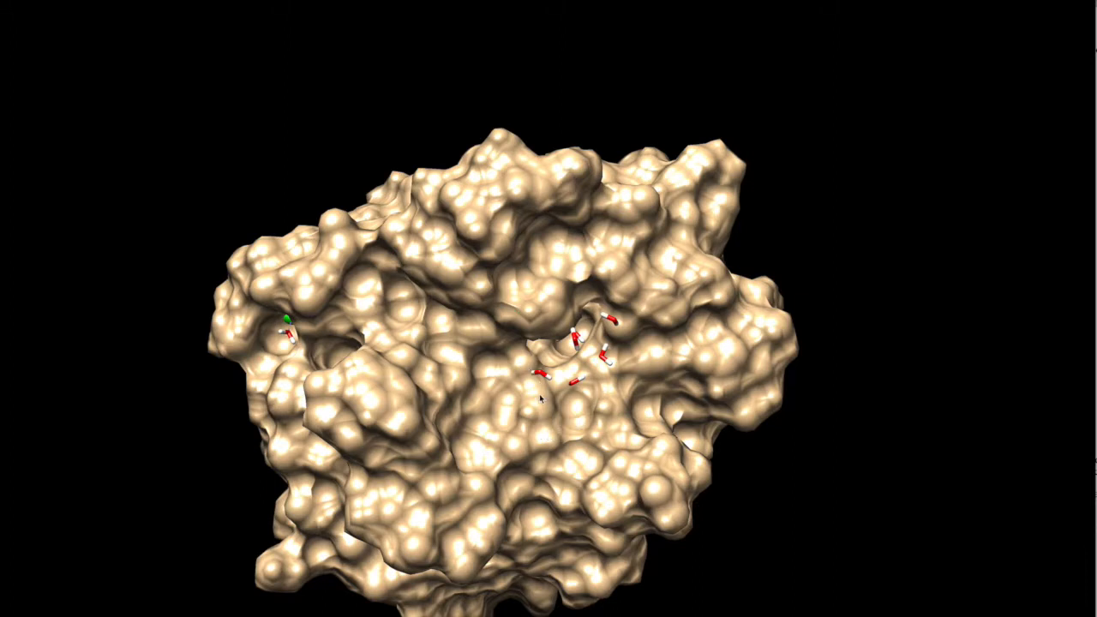
middle_click_drag(531, 394, 547, 334)
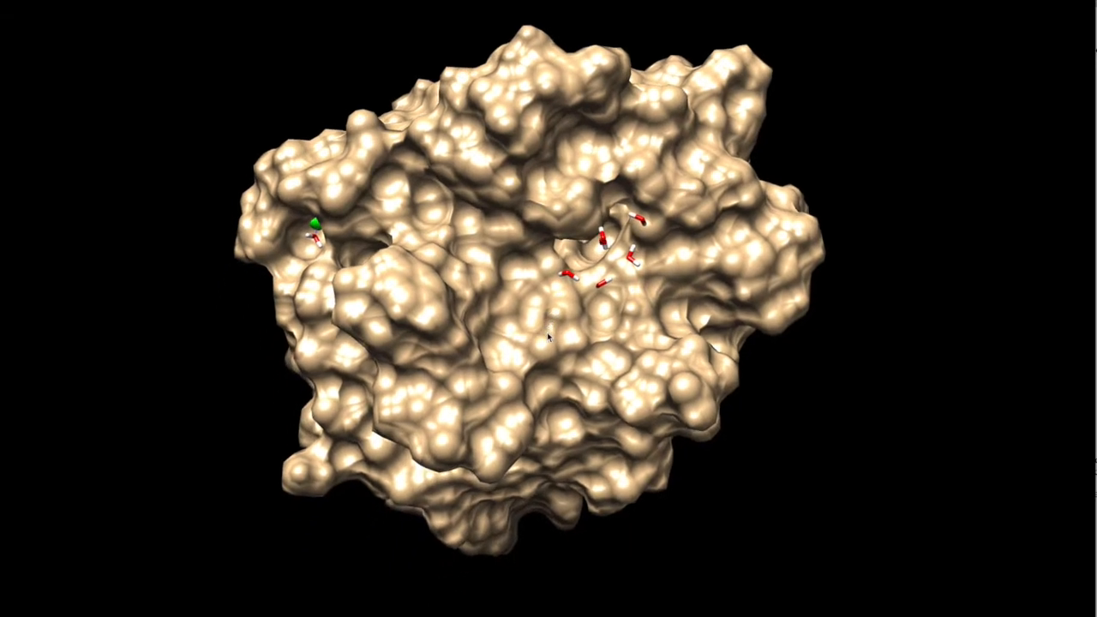
Make the protein's molecular surface highly transparent so the ribbons and side chains inside can be seen.
left_click(39, 0)
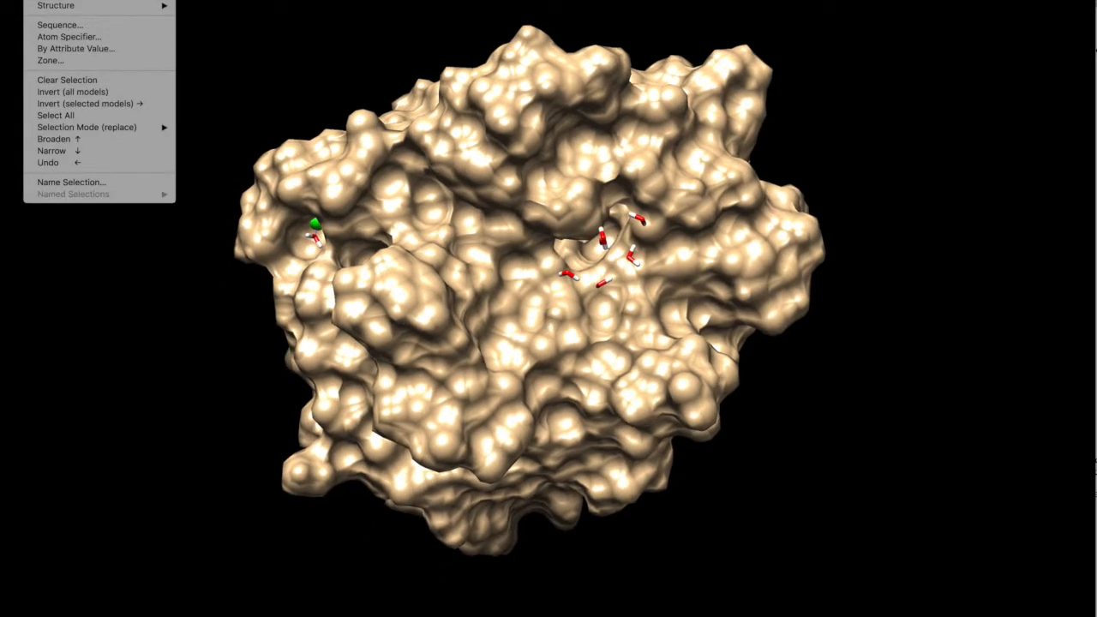
mouse_move(61, 0)
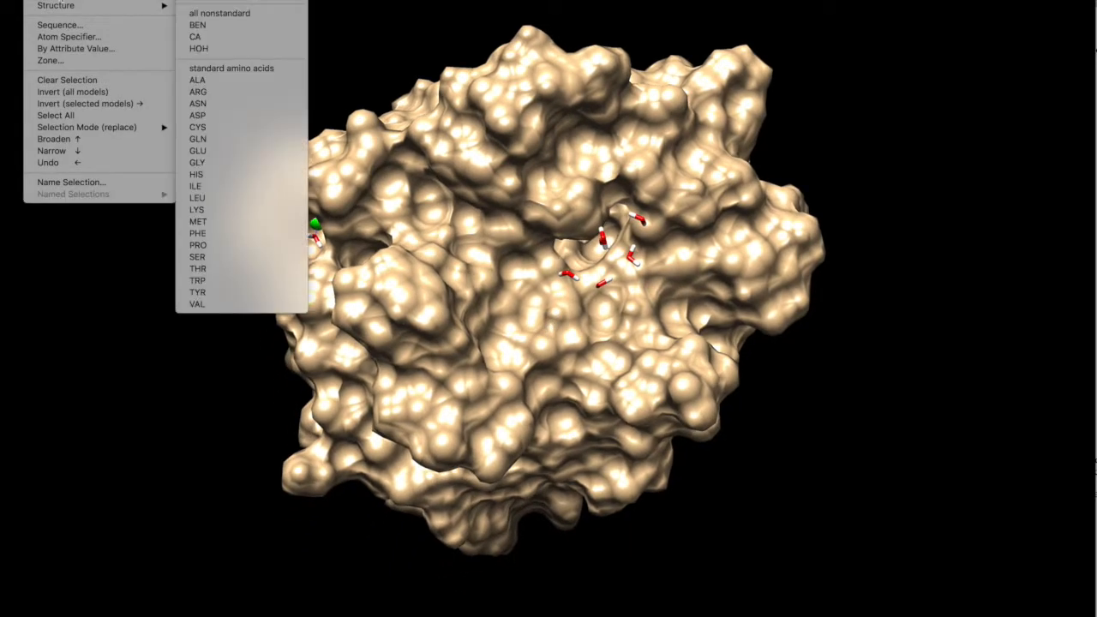
left_click(39, 0)
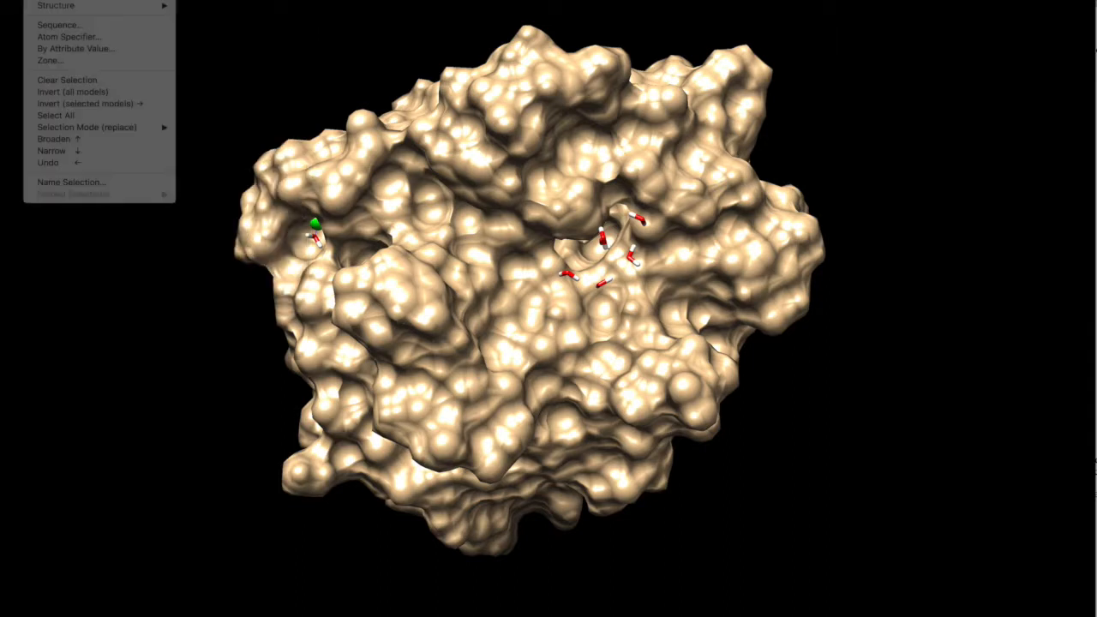
left_click(78, 0)
mouse_move(111, 0)
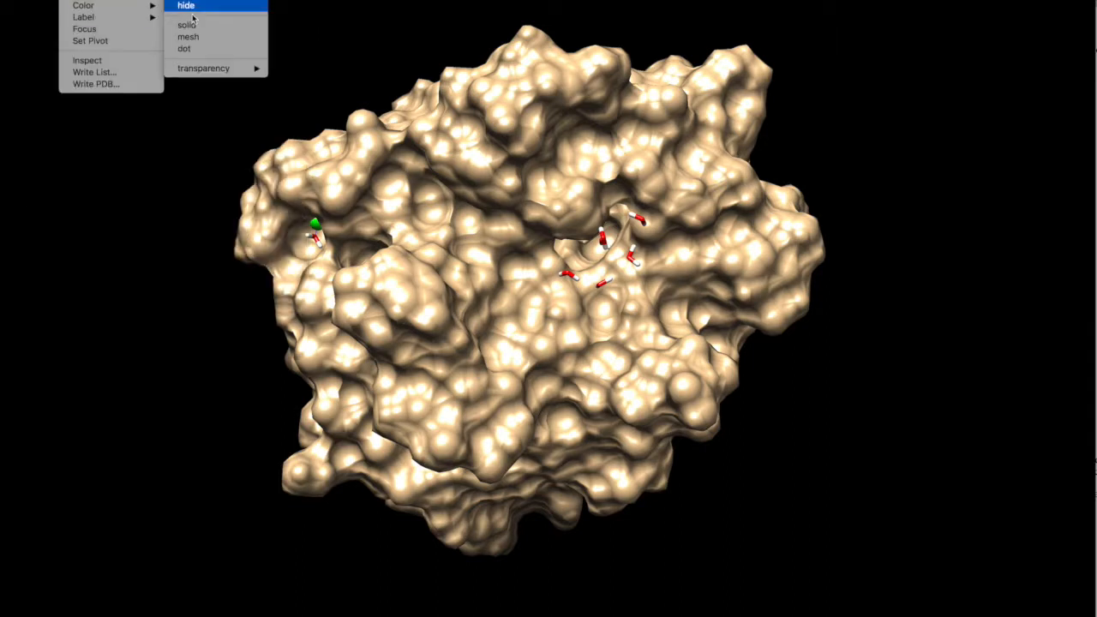
mouse_move(231, 69)
left_click(292, 174)
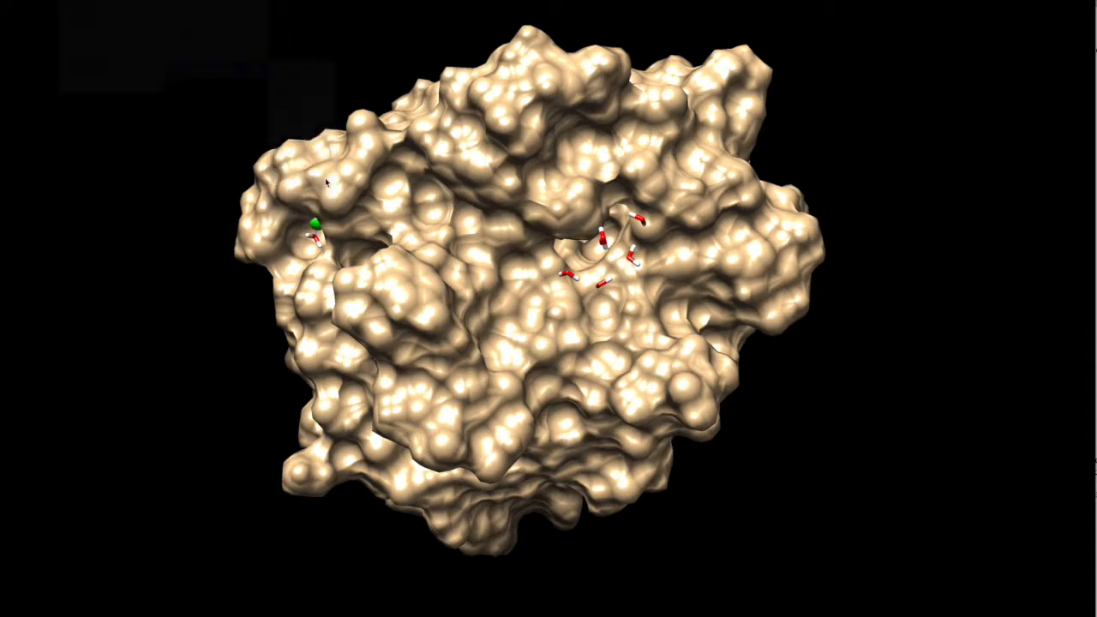
Save the full view with the transparent surface as a new scene.
left_click_drag(663, 245, 622, 254)
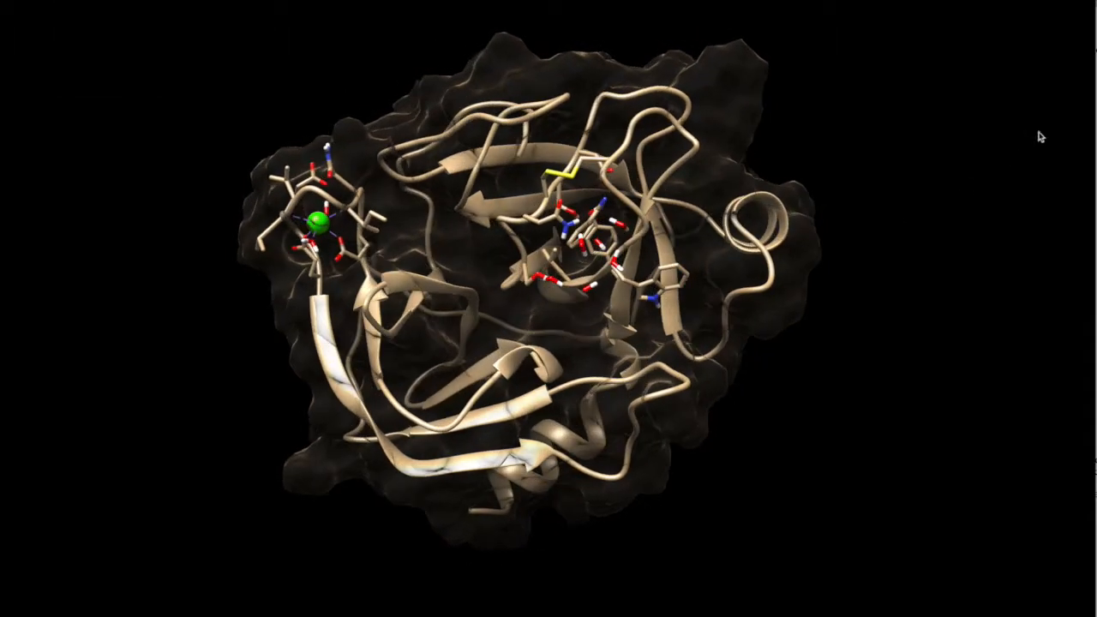
mouse_move(1096, 31)
left_mouse_down()
mouse_move(957, 34)
mouse_move(1053, 31)
mouse_move(1096, 52)
left_mouse_up()
left_click(905, 62)
Rotate the transparent protein, zoom in toward the binding site and save this closer view as another scene.
left_click_drag(611, 245, 550, 331)
scroll(559, 300, "up", 4)
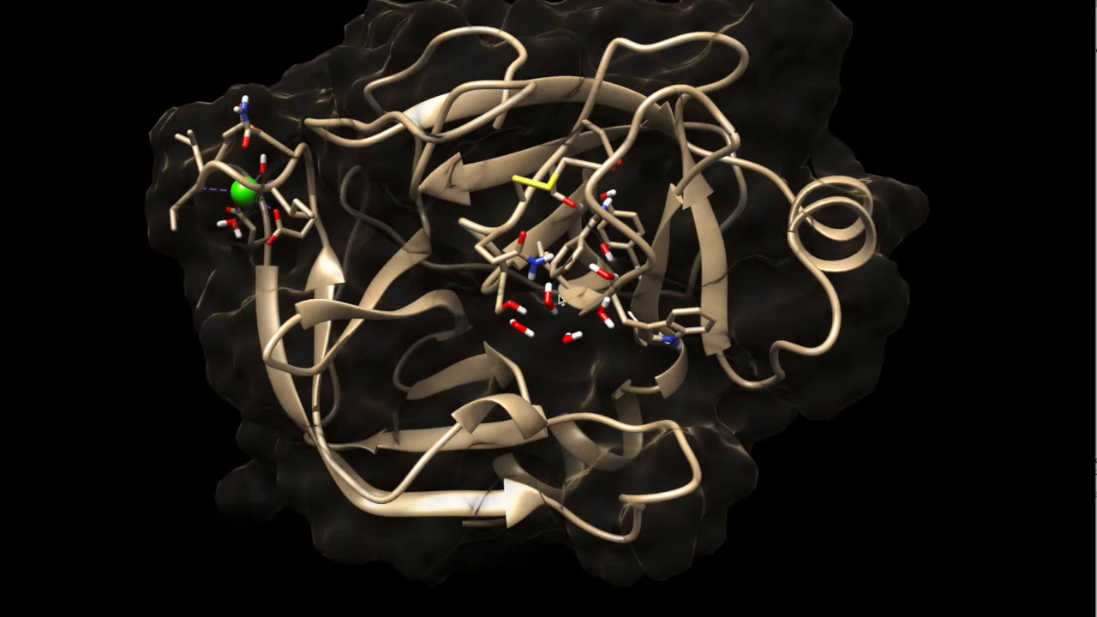
scroll(558, 300, "up", 2)
scroll(558, 300, "up", 2)
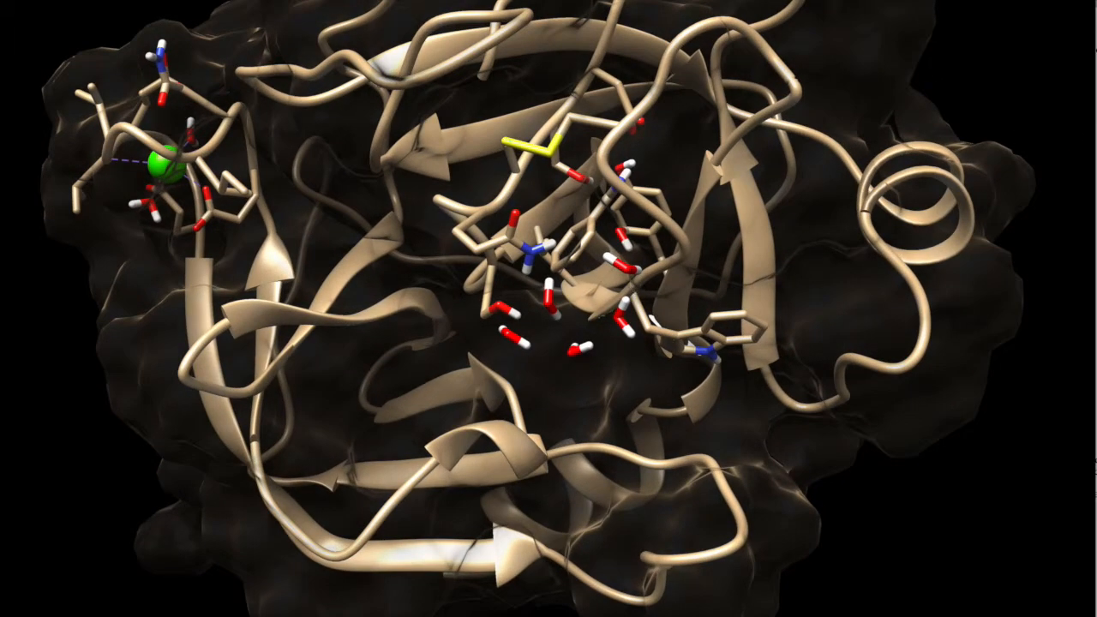
left_click_drag(1096, 51, 1096, 19)
left_click(934, 32)
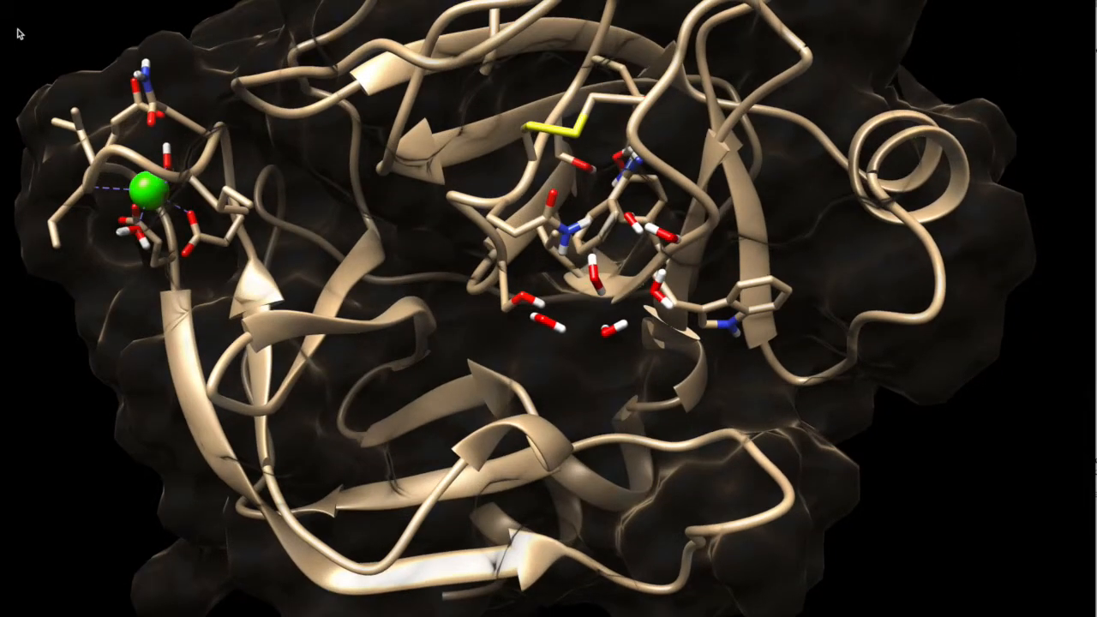
Select all HOH residues and hide their atoms.
left_click(39, 0)
mouse_move(110, 3)
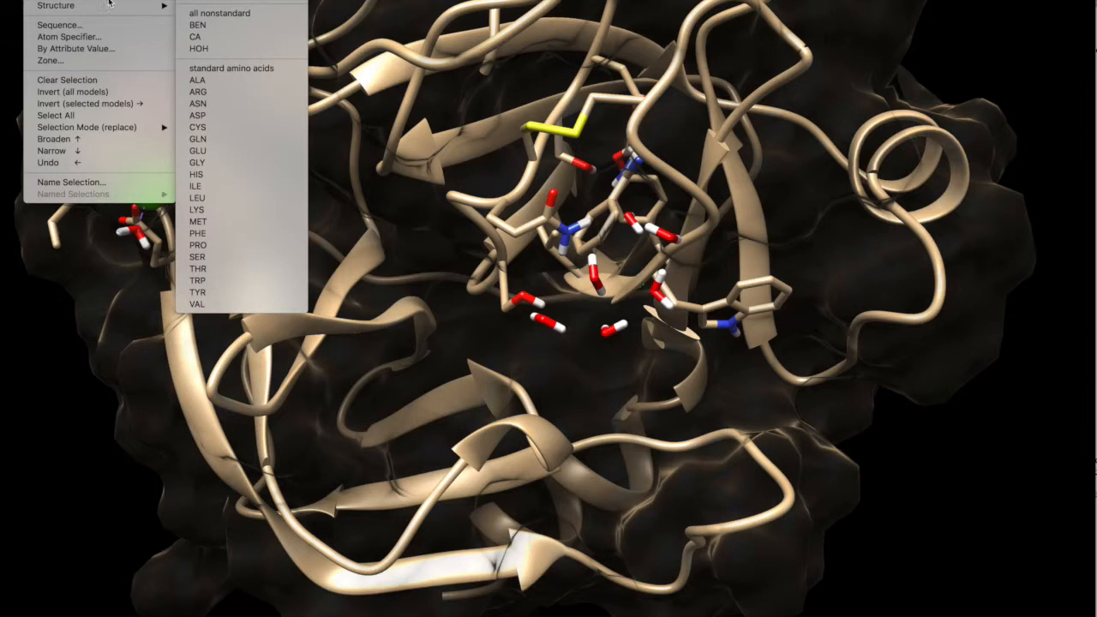
left_click(198, 48)
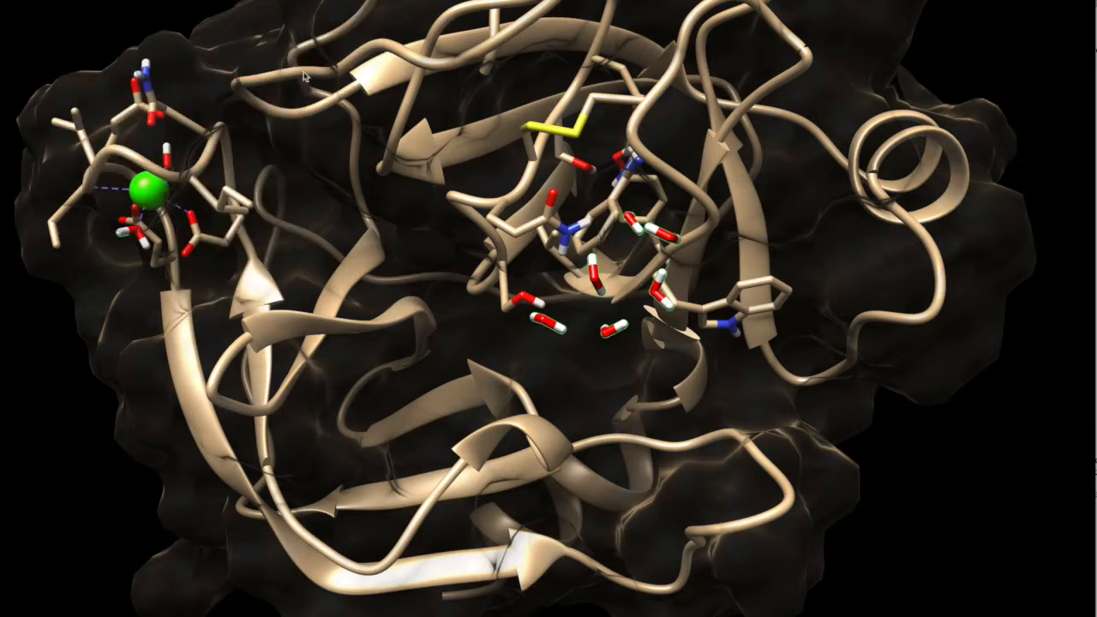
left_click(77, 0)
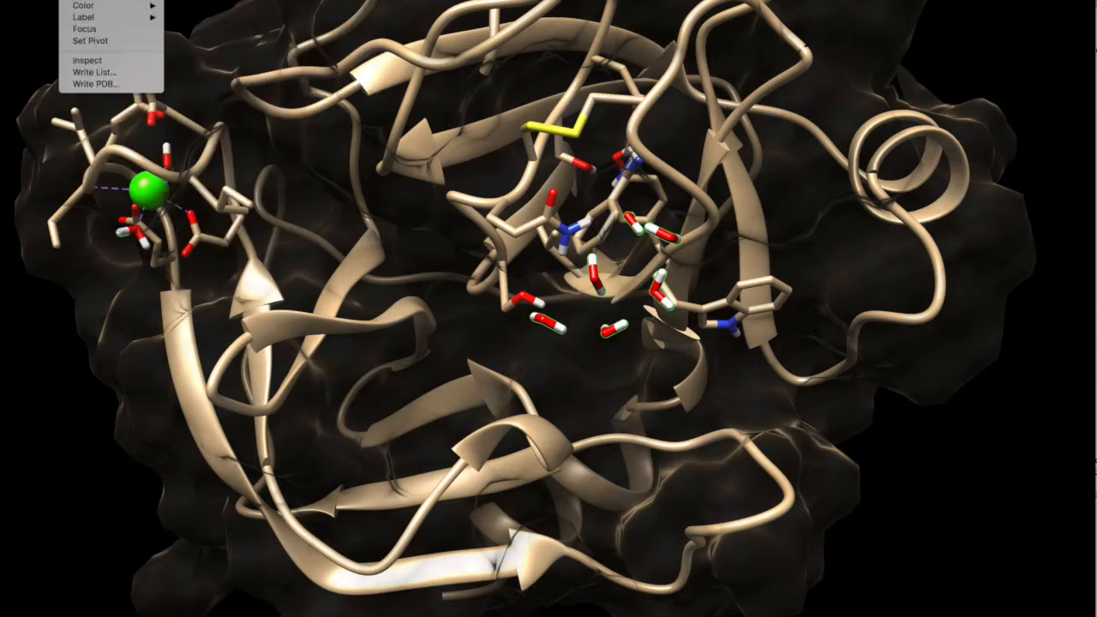
mouse_move(94, 0)
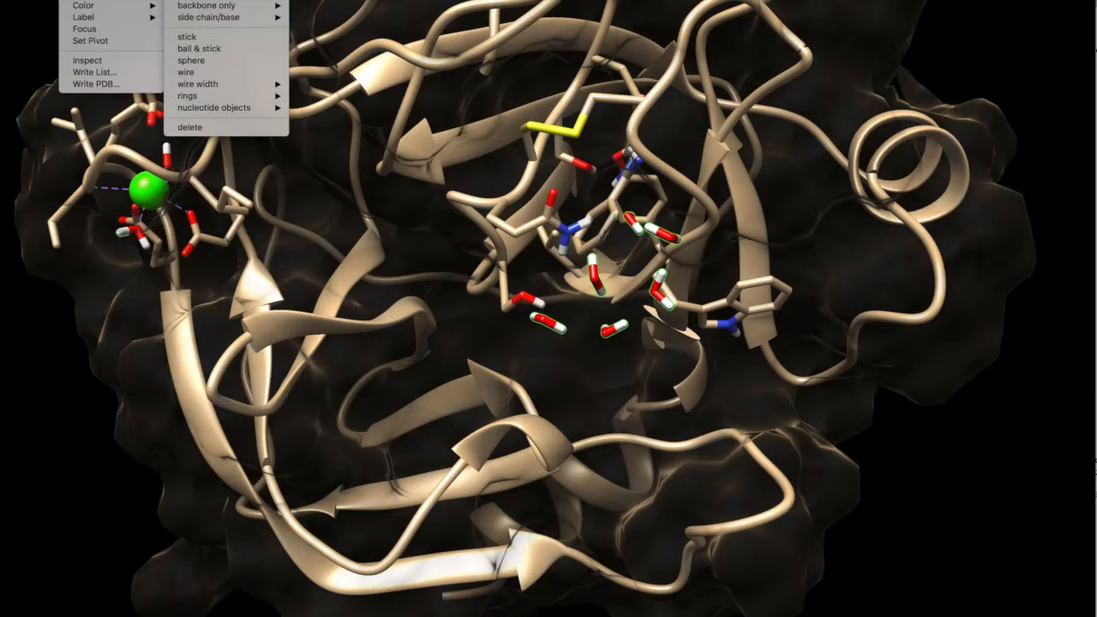
left_click(221, 0)
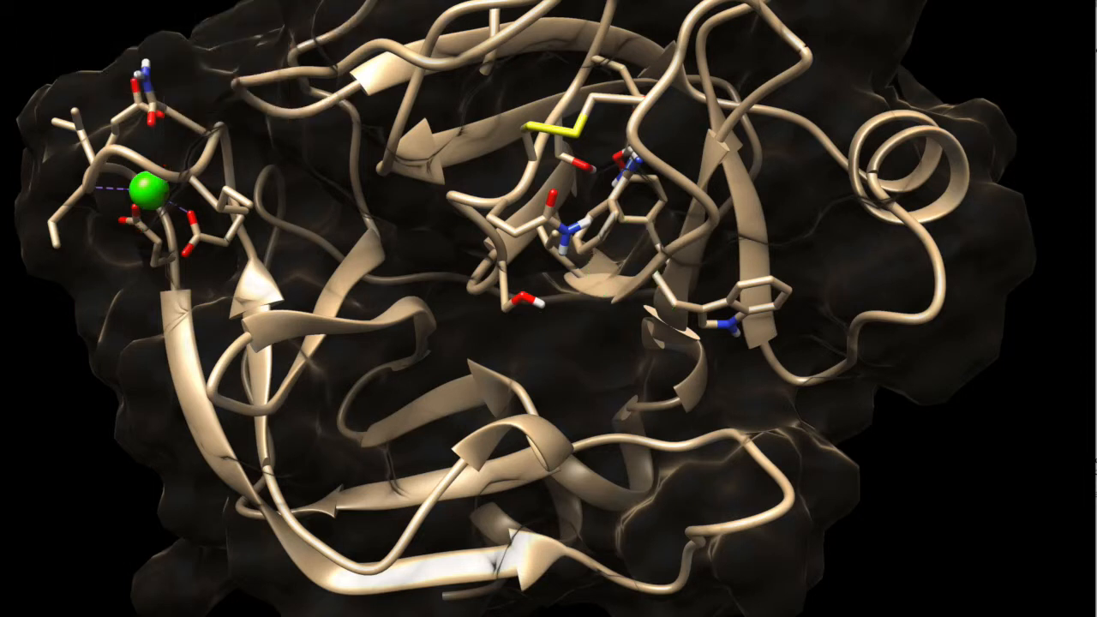
Save the view without water molecules as a new scene.
left_click_drag(1096, 1, 1077, 12)
left_click(873, 49)
left_click_drag(929, 15, 1096, 15)
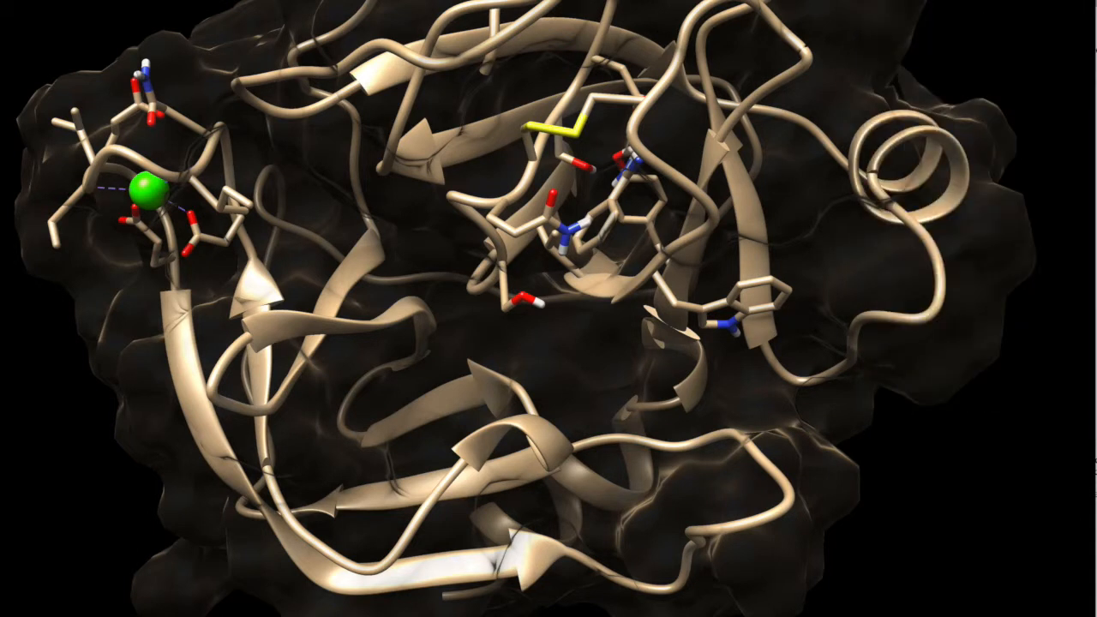
Zoom in on the binding site and rotate the protein to frame the ligand and surrounding side chains.
scroll(608, 296, "up", 5)
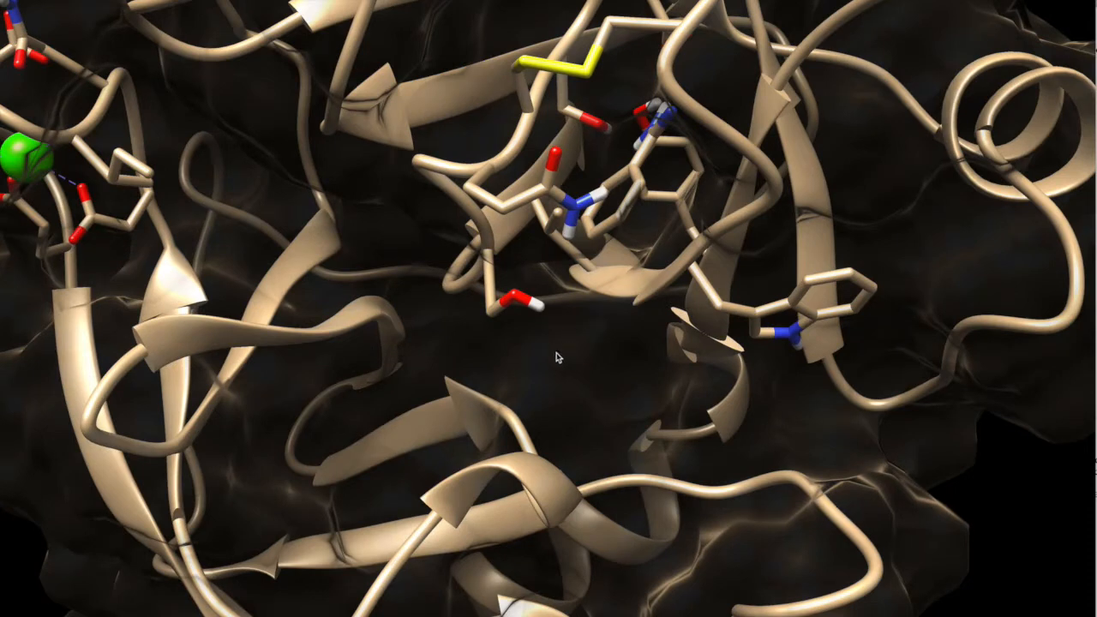
left_click_drag(557, 353, 579, 299)
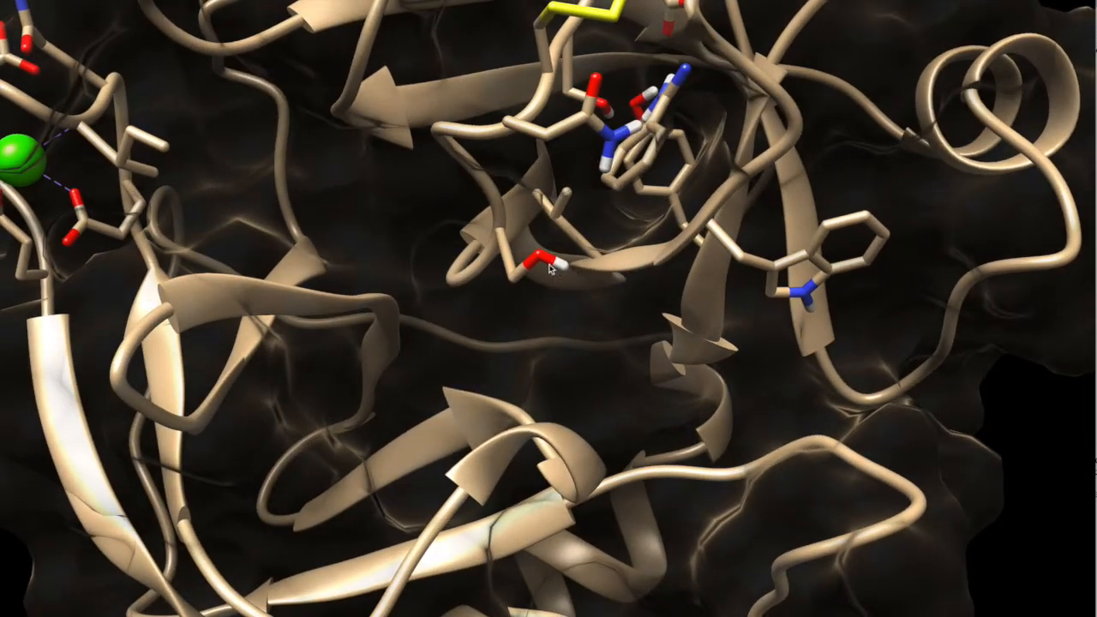
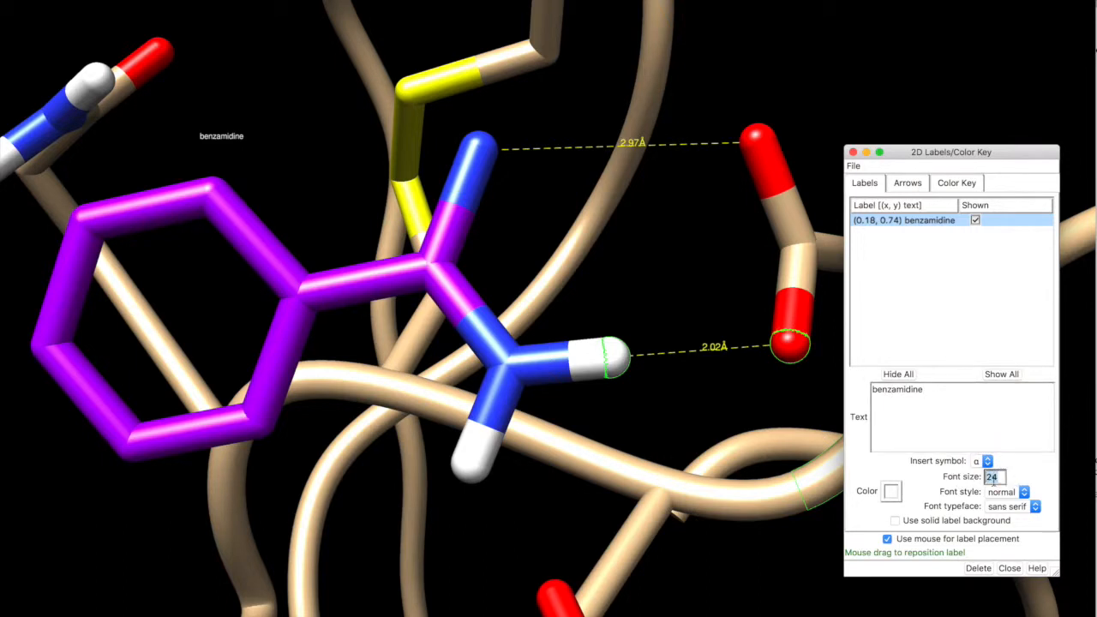
Set the font size of the benzamidine label to 50.
type("50")
left_click_drag(944, 396, 806, 393)
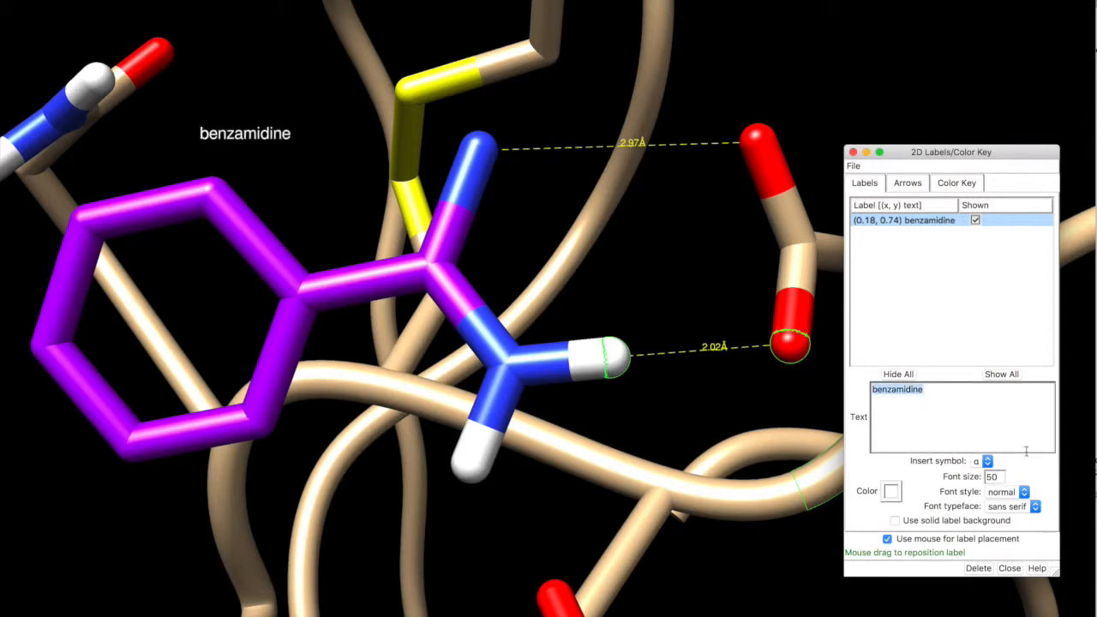
left_click(1000, 476)
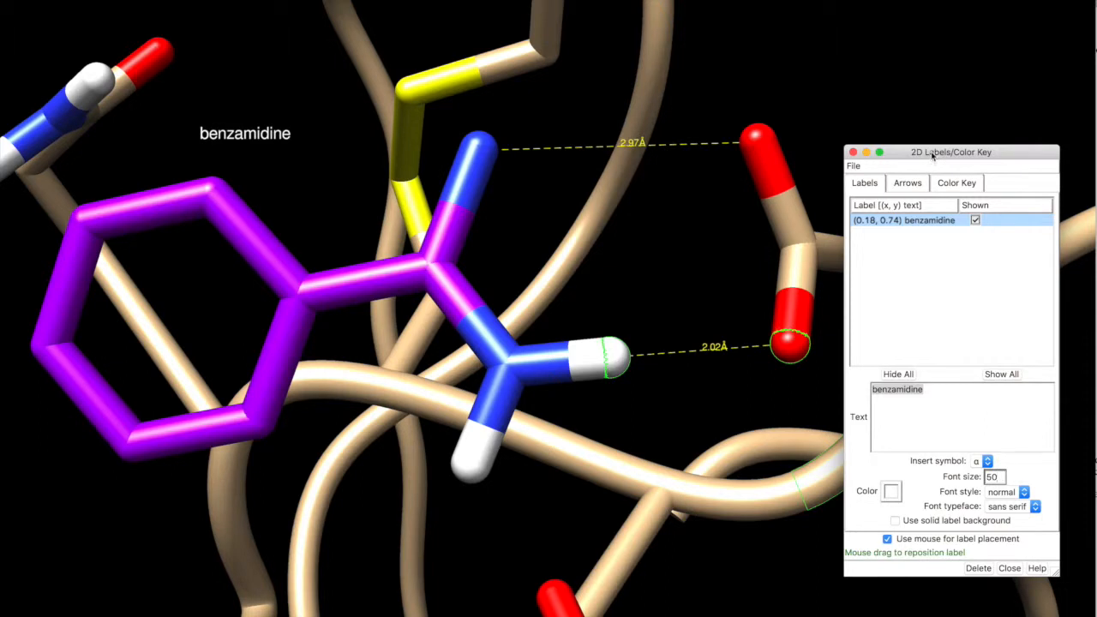
Add a 2D label reading "Asp 195 residue" above the aspartate side chain.
left_click_drag(932, 154, 365, 191)
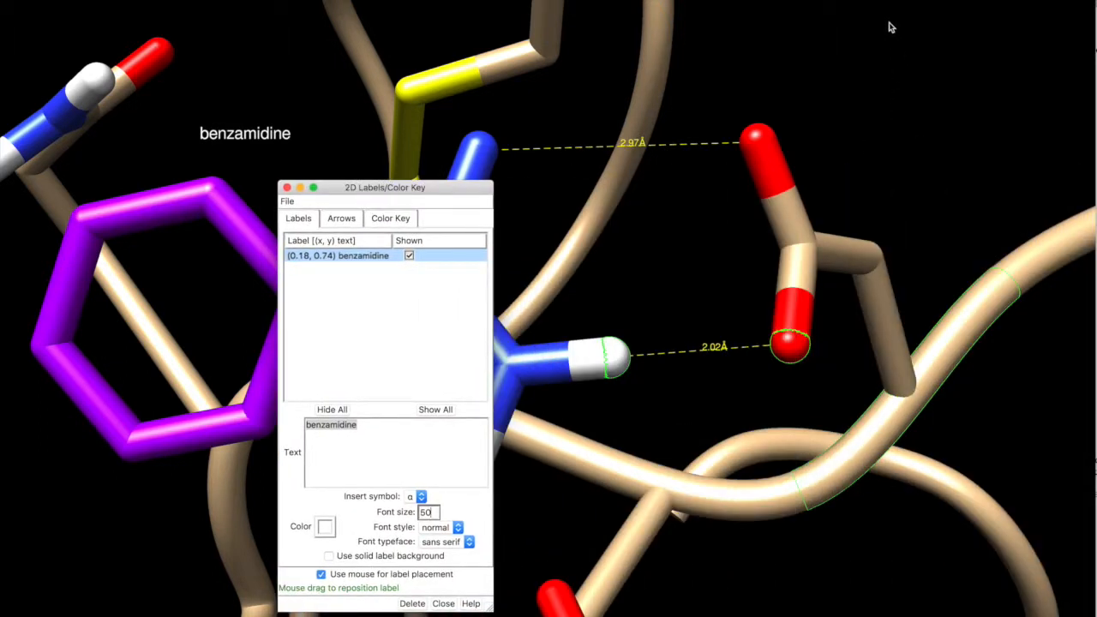
left_click(825, 102)
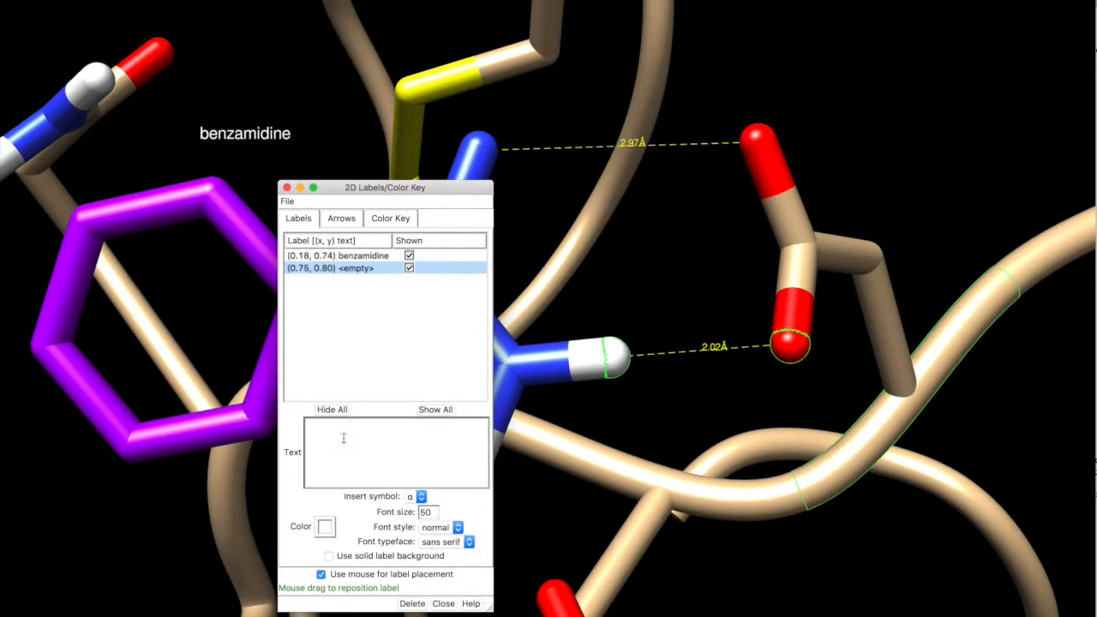
type("Asp 195 residue")
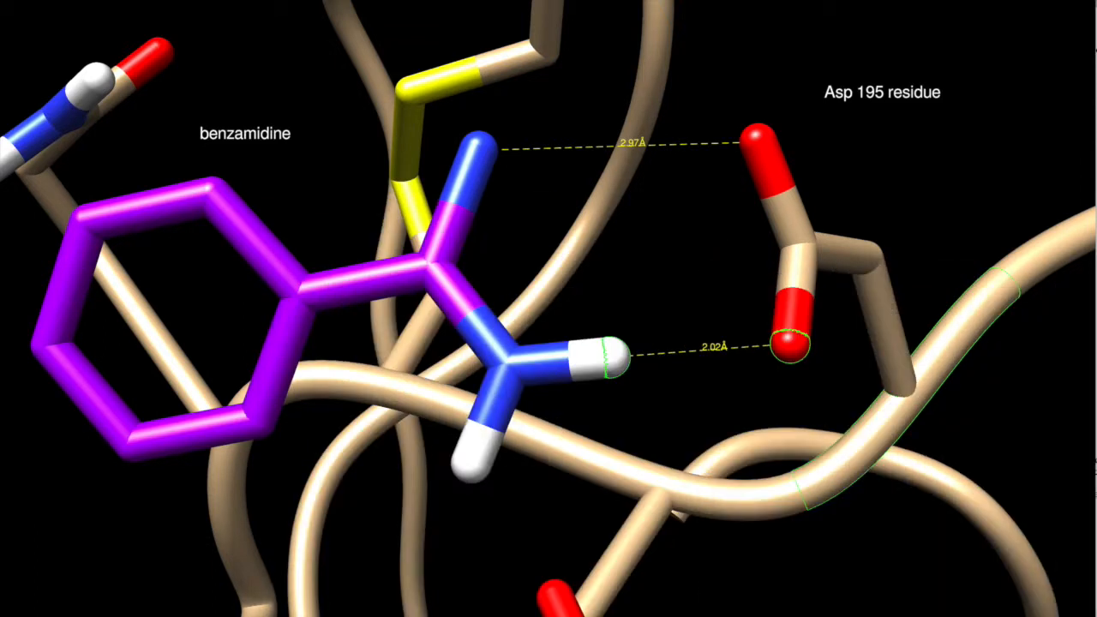
Clear the atom selection and draw a 2D arrow from above the binding site to the gap between the two distance lines.
mouse_move(1095, 2)
left_mouse_down()
mouse_move(989, 0)
mouse_move(901, 17)
mouse_move(1096, 9)
left_mouse_up()
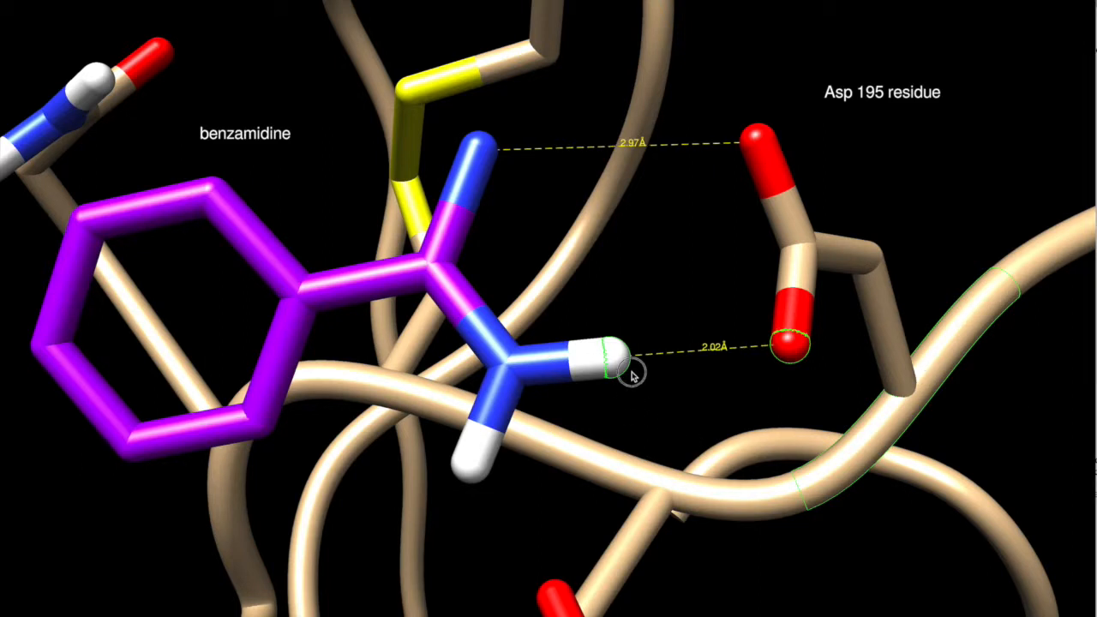
left_click(775, 427, "ctrl")
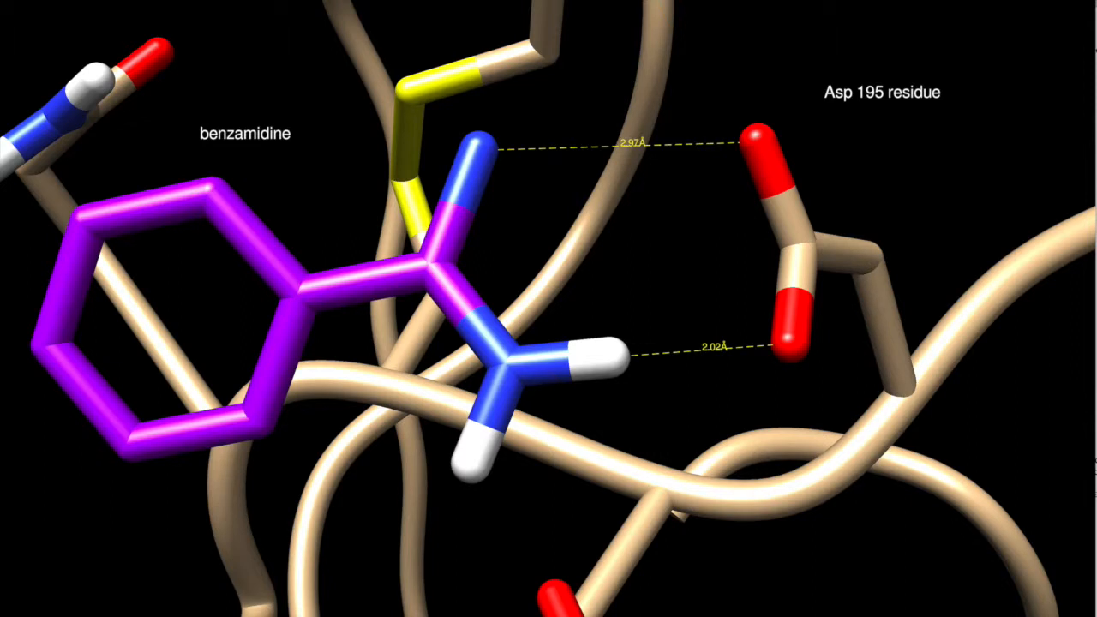
left_click_drag(1096, 344, 992, 190)
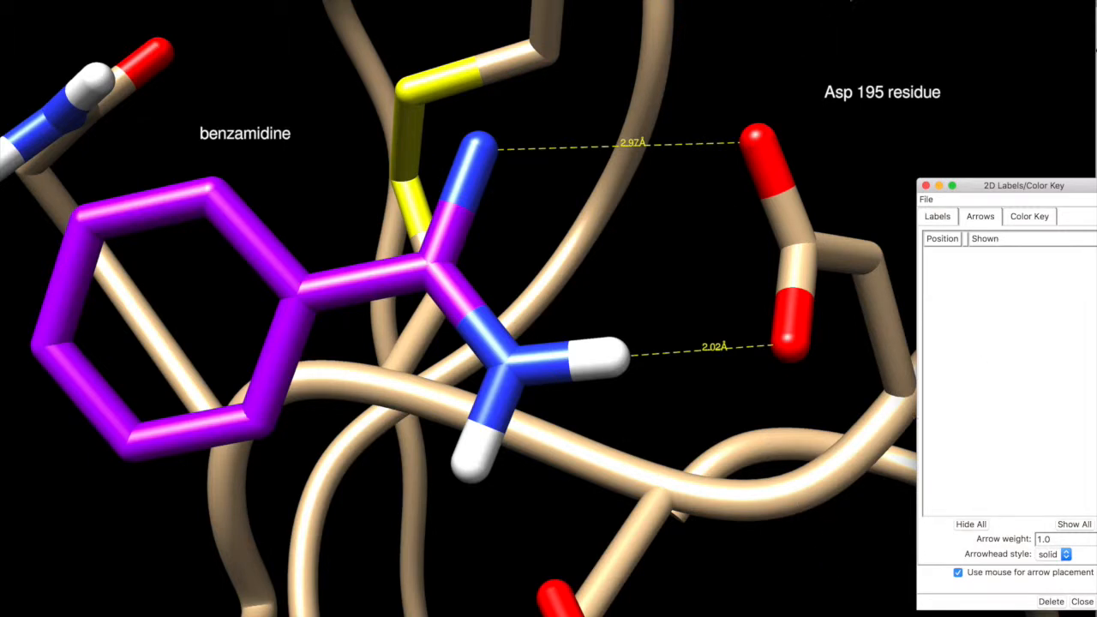
left_click_drag(805, 37, 626, 263)
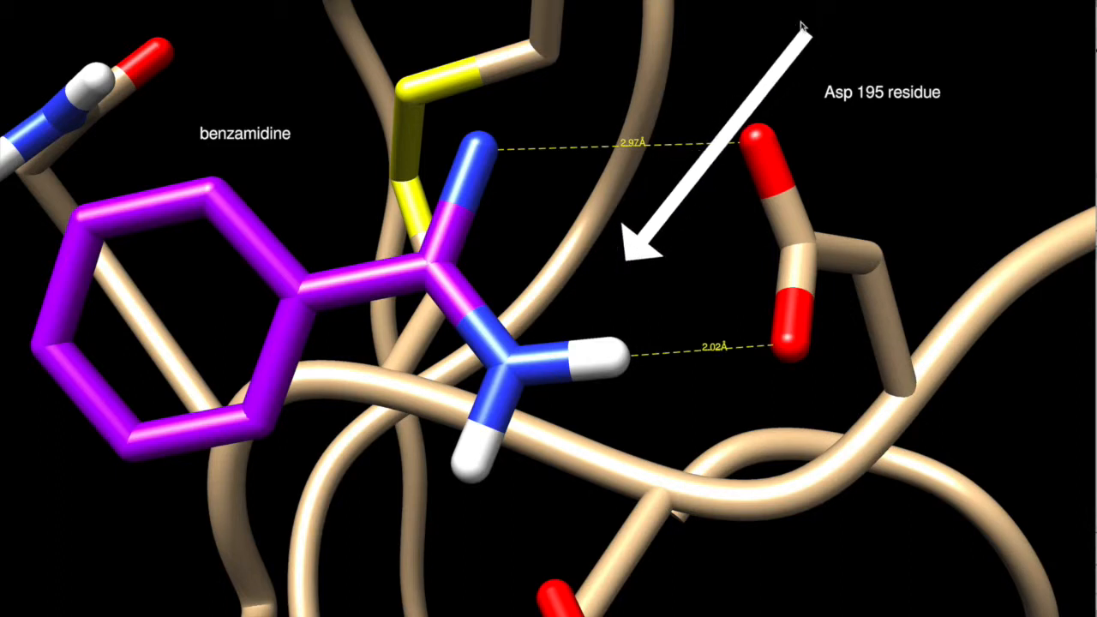
left_click_drag(803, 38, 747, 24)
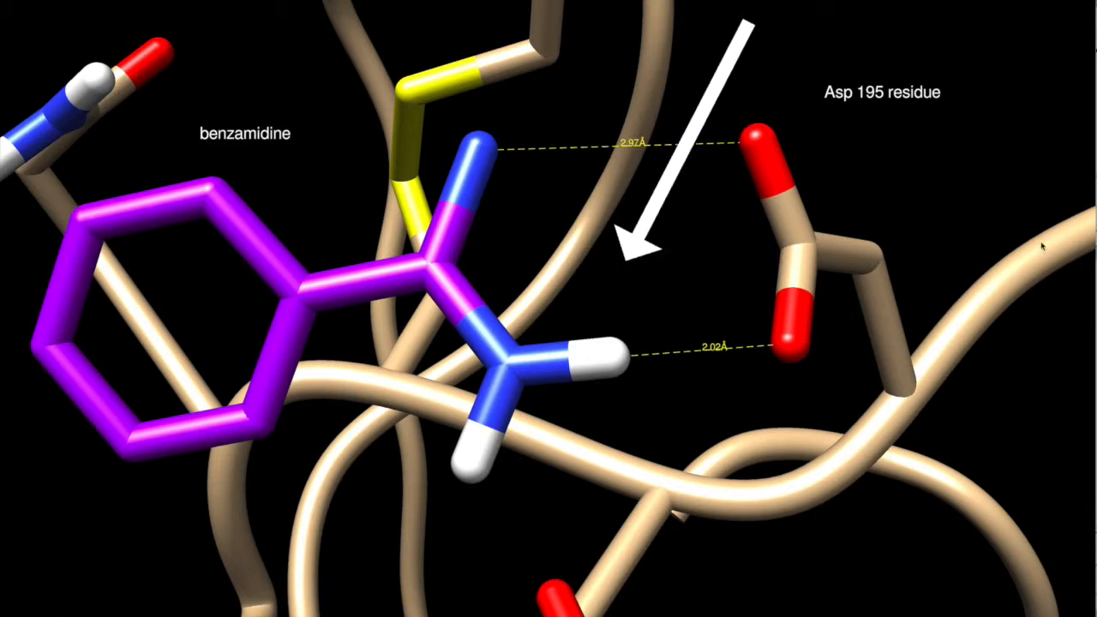
left_click(1096, 283)
left_click_drag(1069, 188, 941, 195)
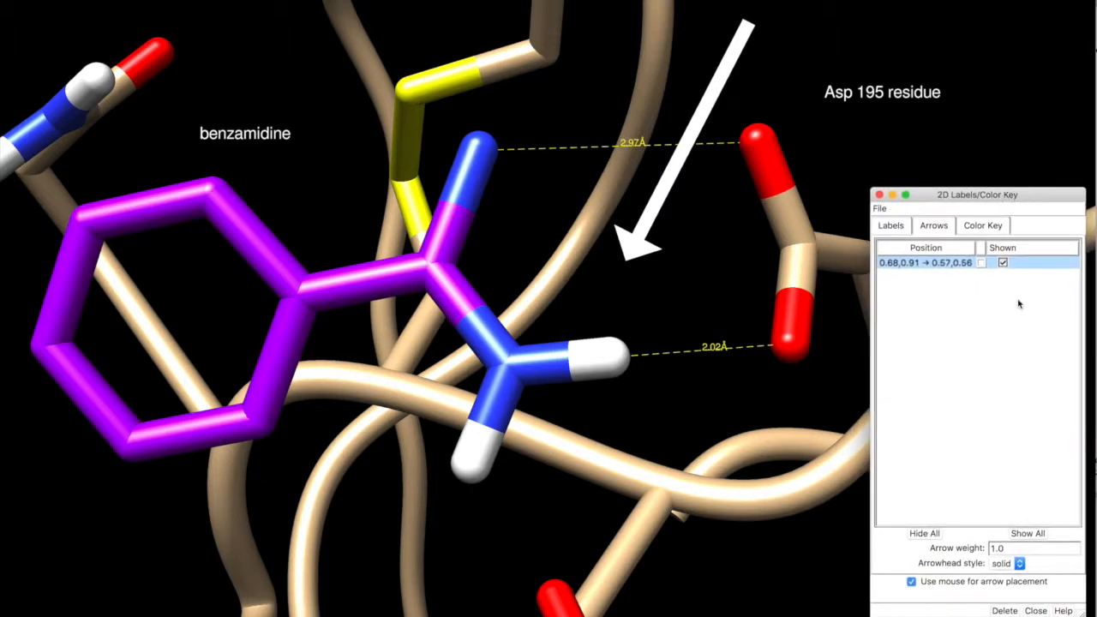
Add a 2D label reading "Electrostatic interactions" beside the tail of the arrow.
left_click(891, 226)
left_click(771, 17)
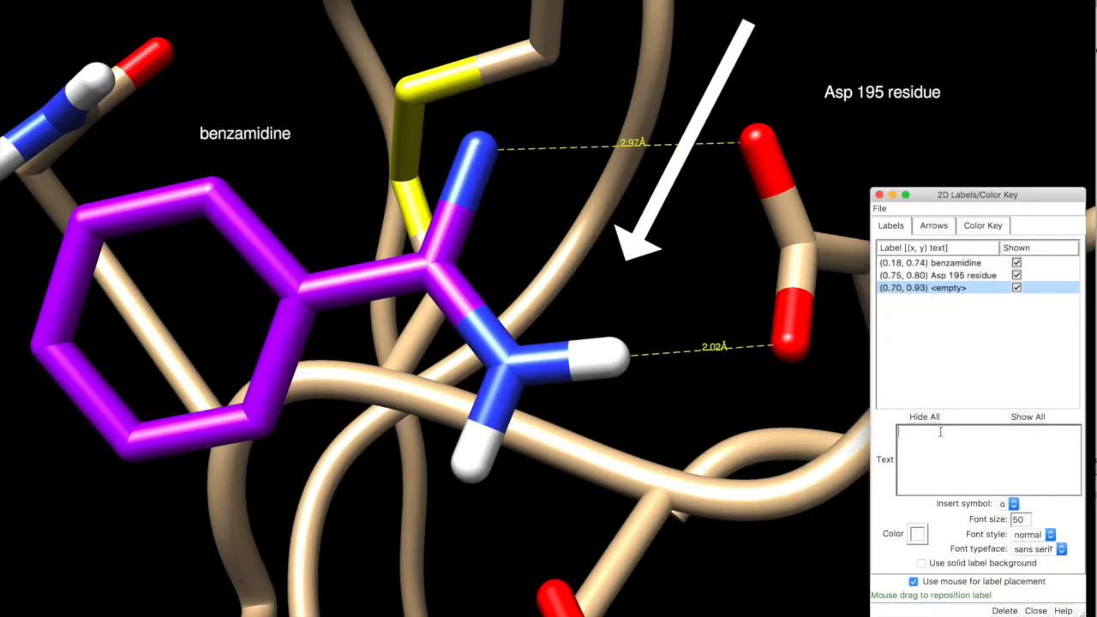
type("Electro")
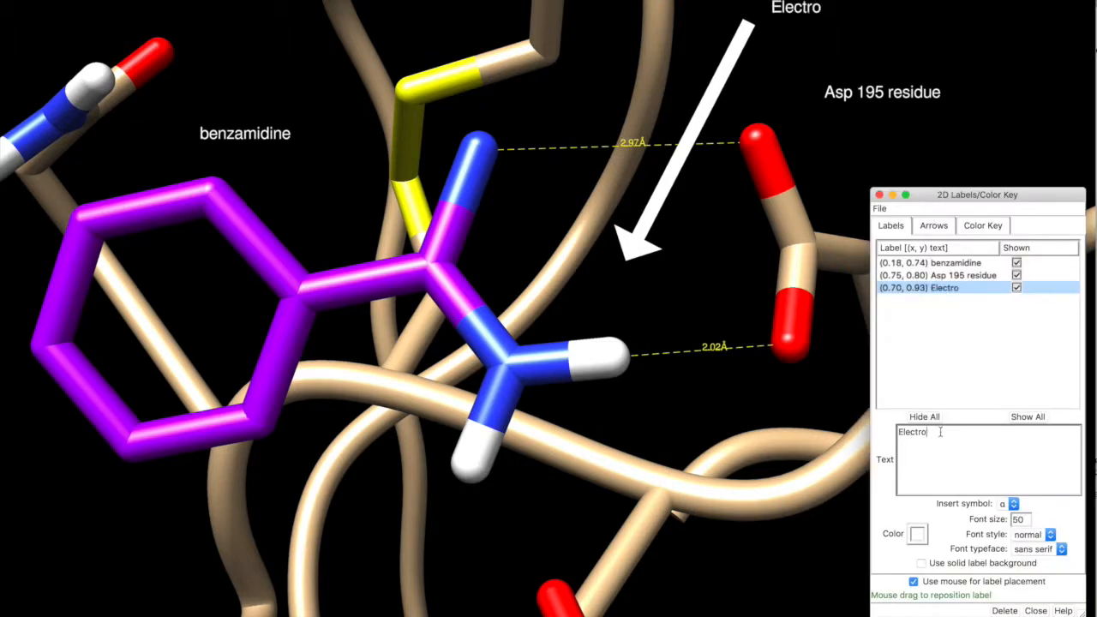
type("static interactions")
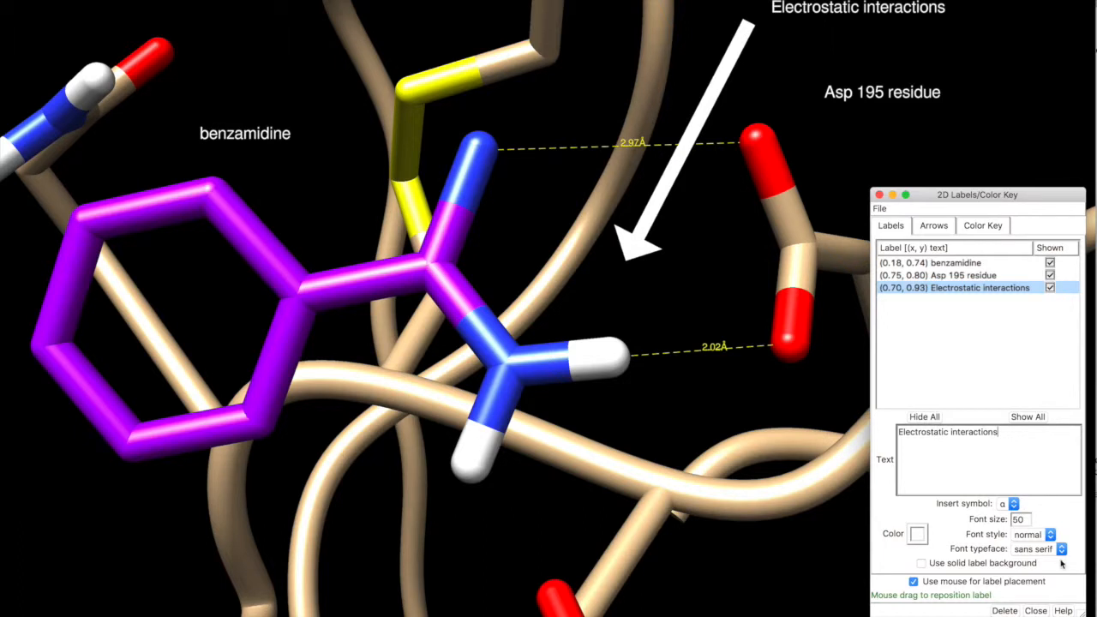
Color the "Electrostatic interactions" label blue and save the labelled view as a new scene.
left_click(917, 534)
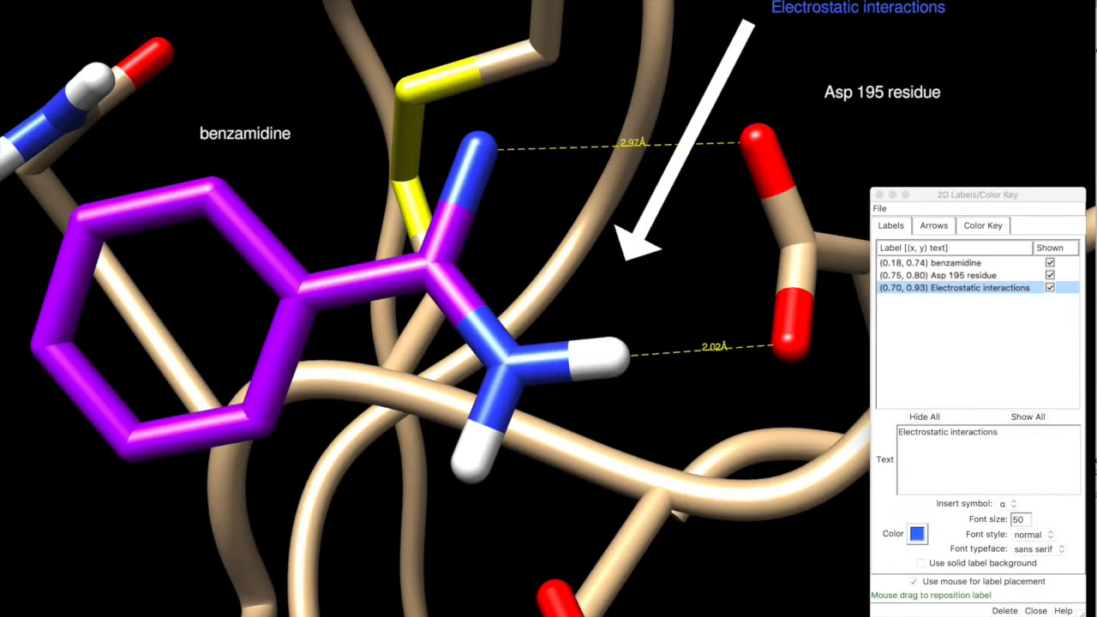
left_click_drag(988, 615, 991, 502)
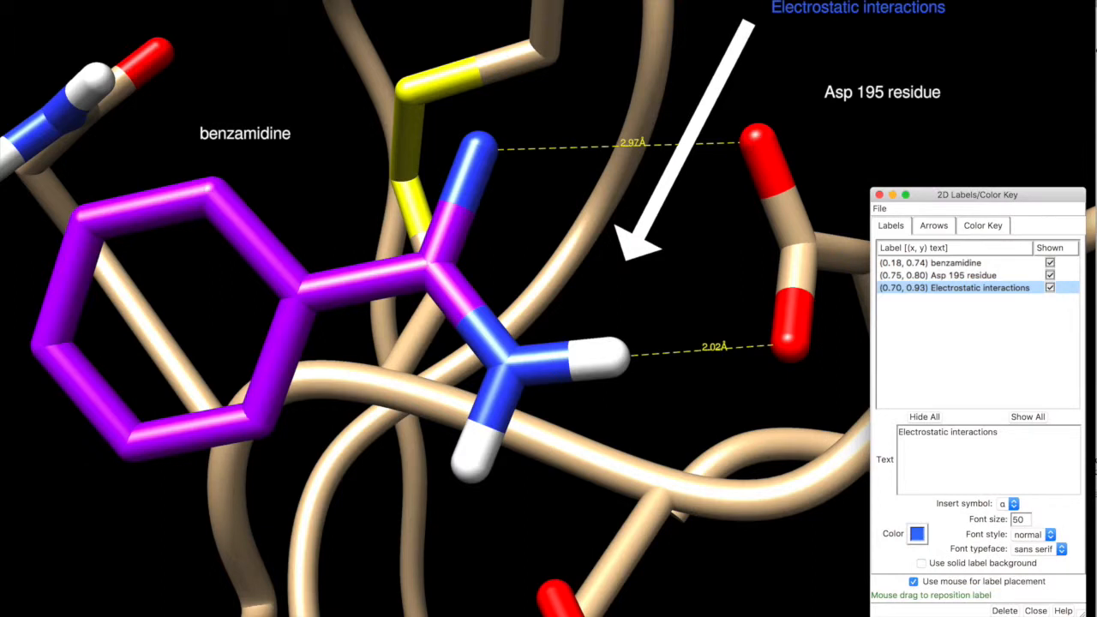
left_click(1036, 610)
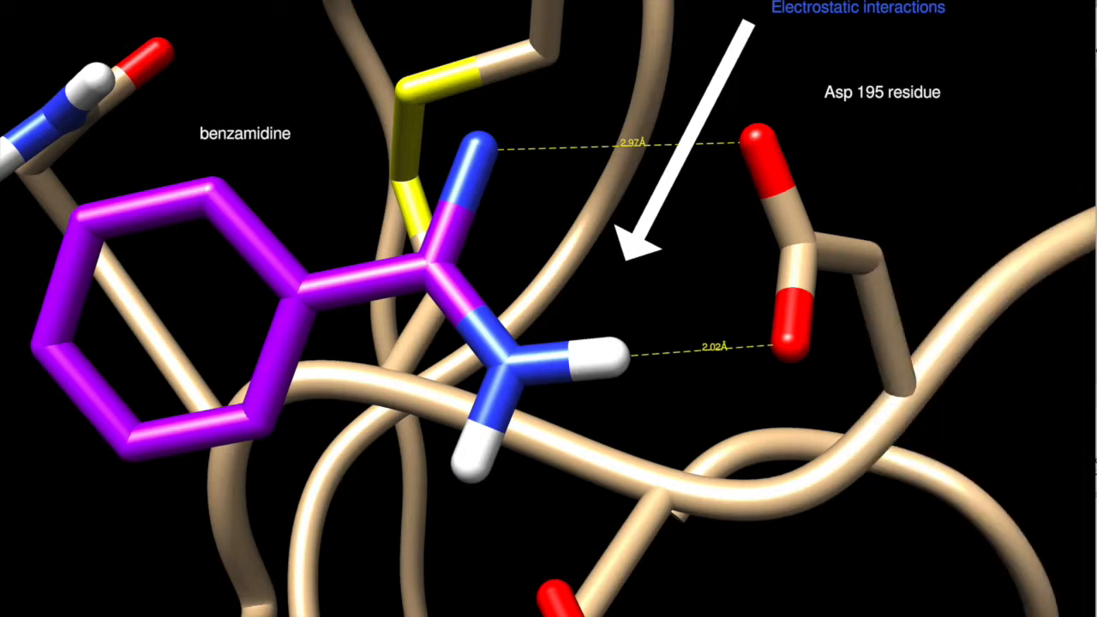
left_click_drag(1095, 62, 1005, 172)
left_click(929, 208)
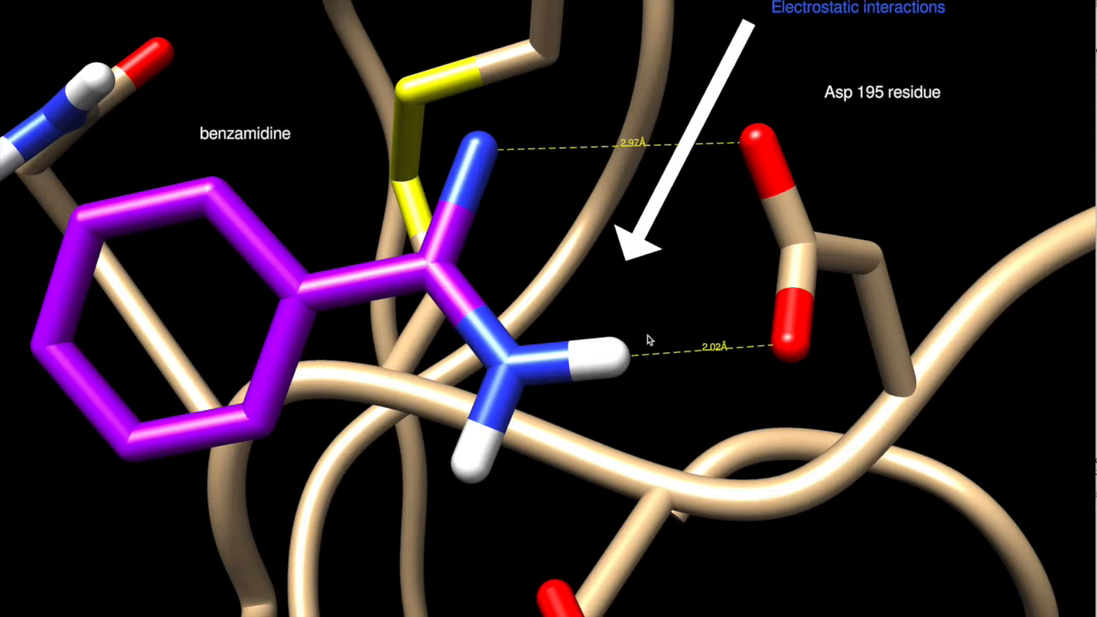
Rotate the binding site slightly and shift the front clipping plane so it no longer cuts through the benzamidine.
left_click_drag(624, 336, 647, 204)
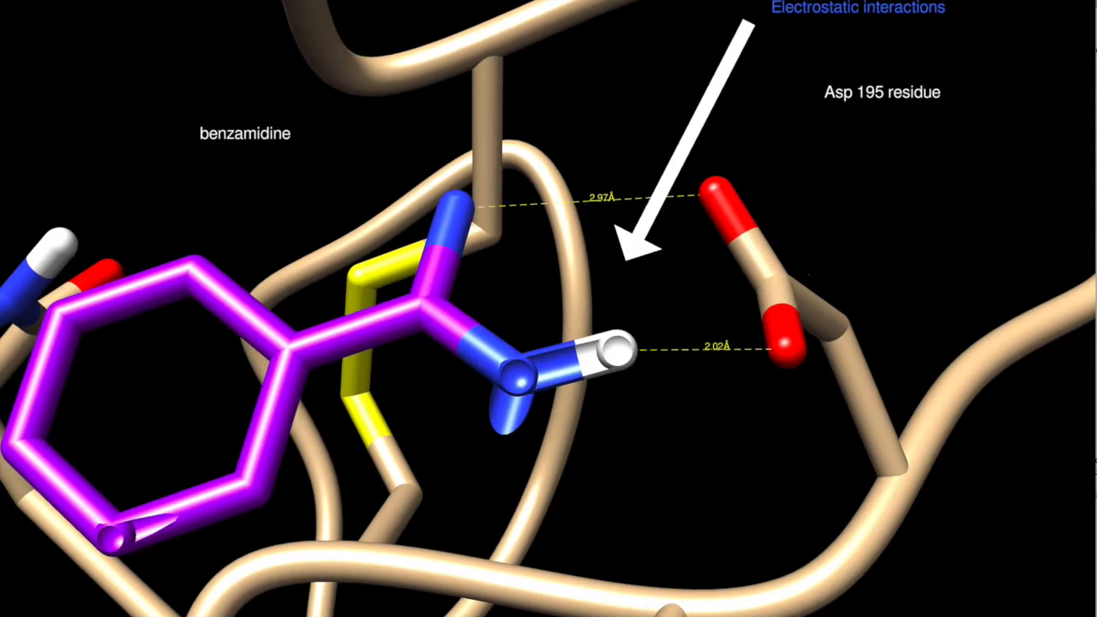
left_click_drag(1096, 561, 955, 411)
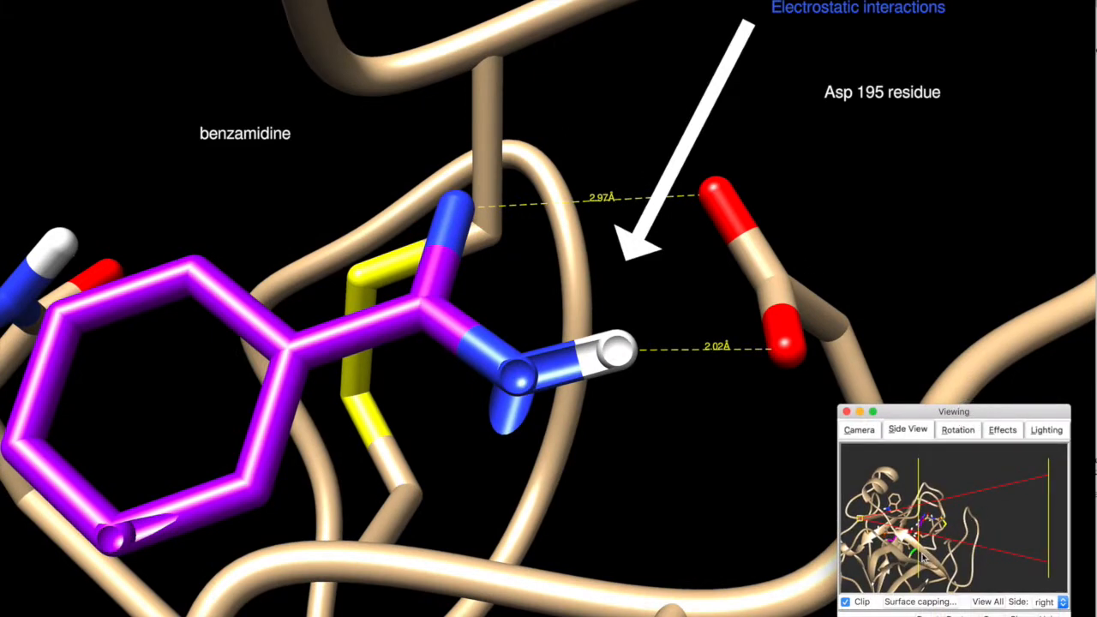
left_click_drag(920, 556, 915, 555)
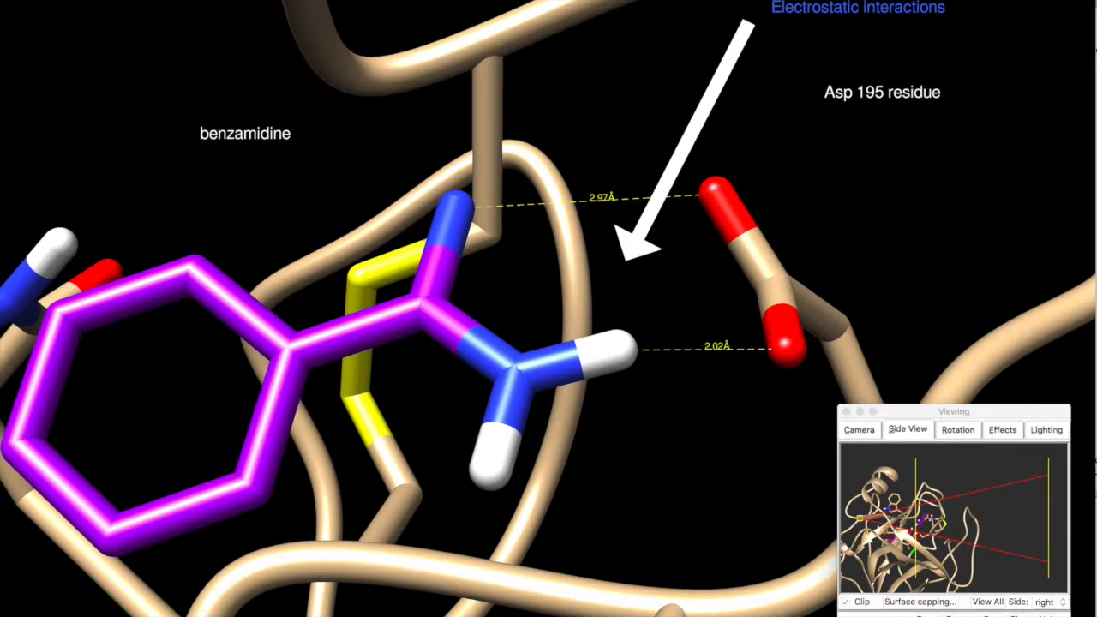
left_click_drag(980, 409, 1096, 548)
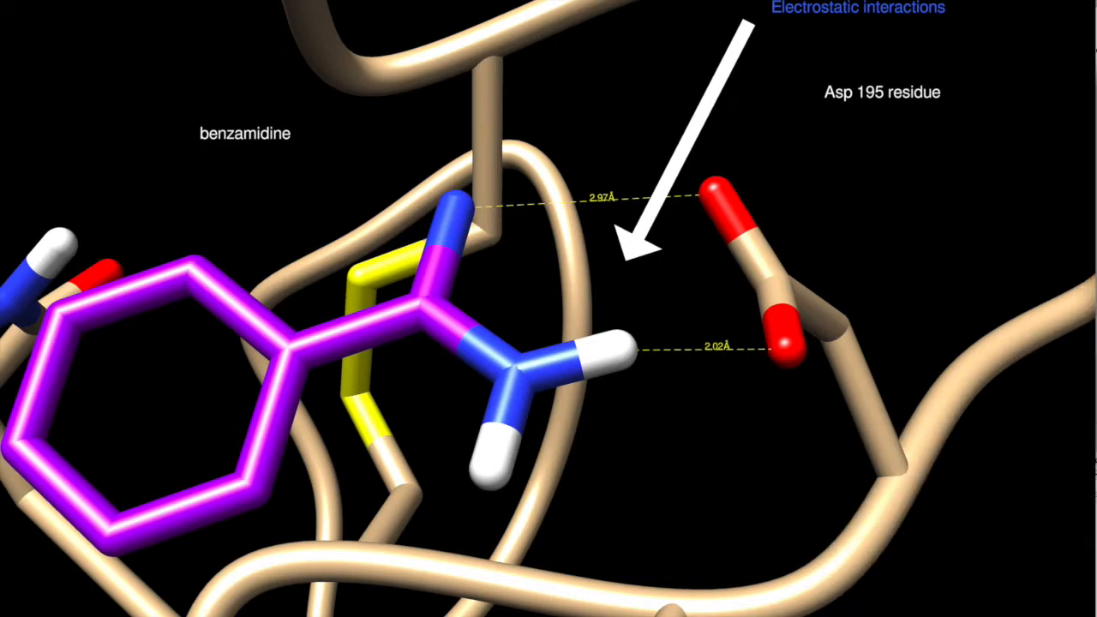
left_click_drag(1096, 86, 1096, 54)
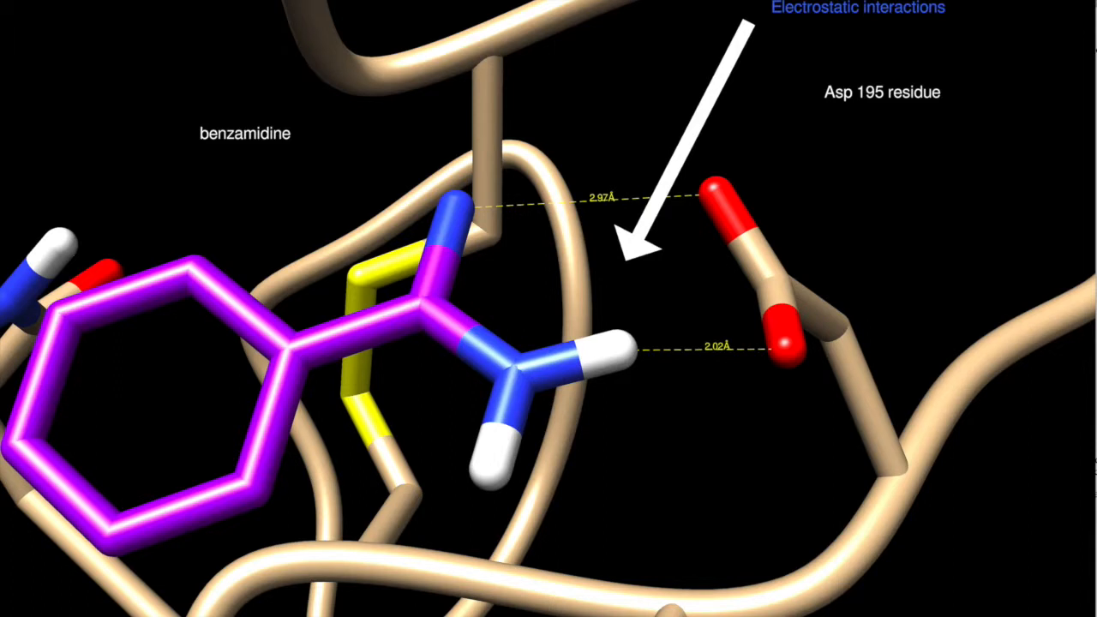
Preview saved scenes 1 to 5 in the Animation window, ending on scene 1.
left_click_drag(1096, 53, 918, 181)
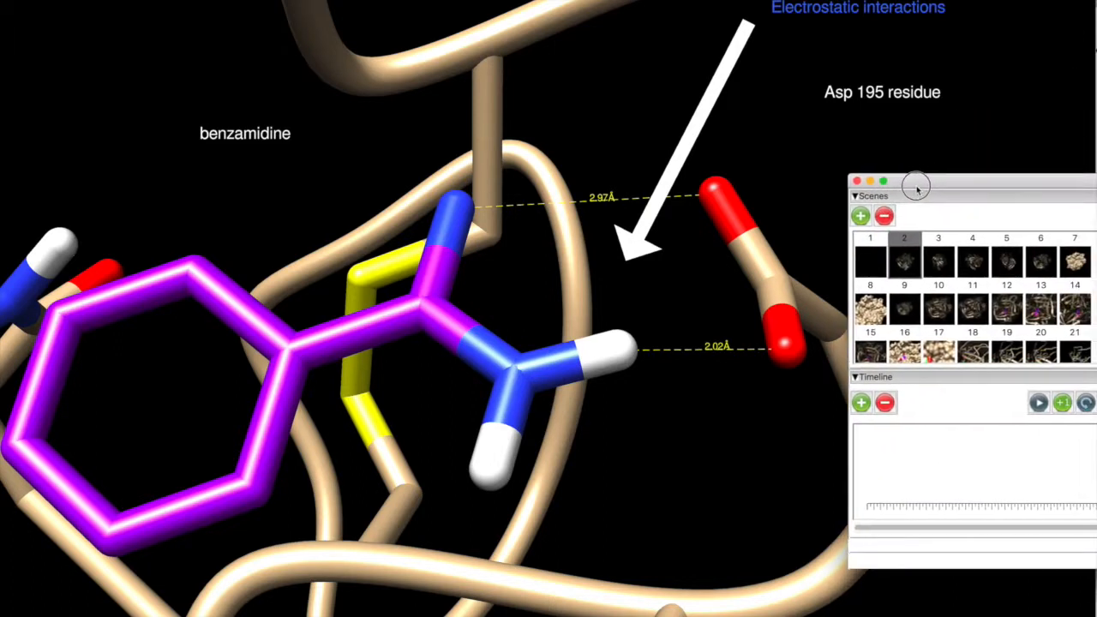
left_click(869, 270)
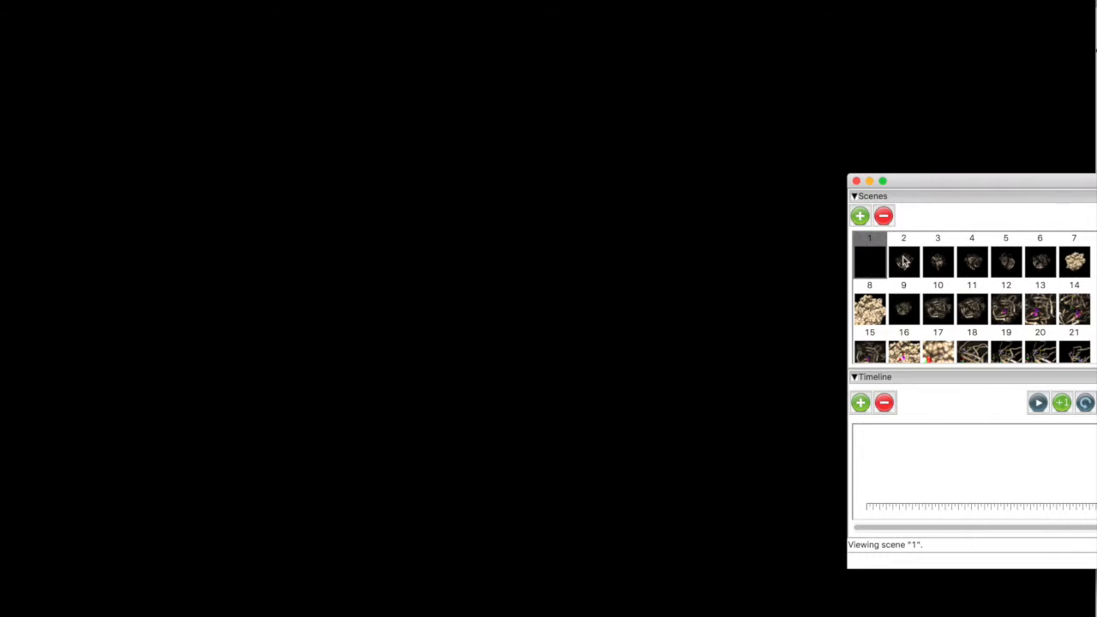
left_click(904, 261)
left_click(936, 268)
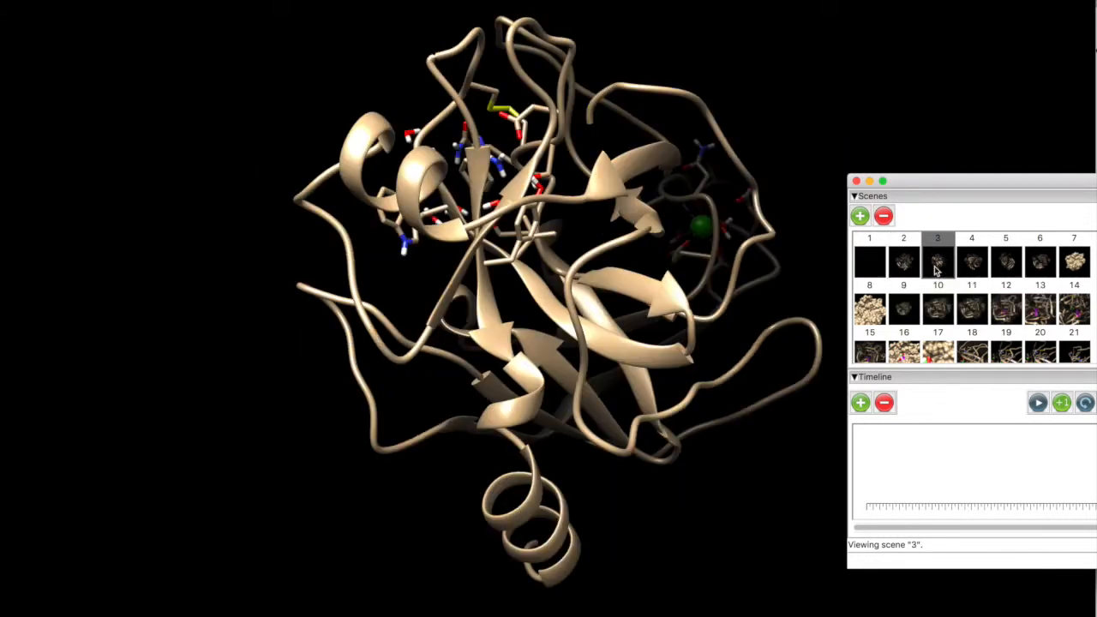
left_click(980, 267)
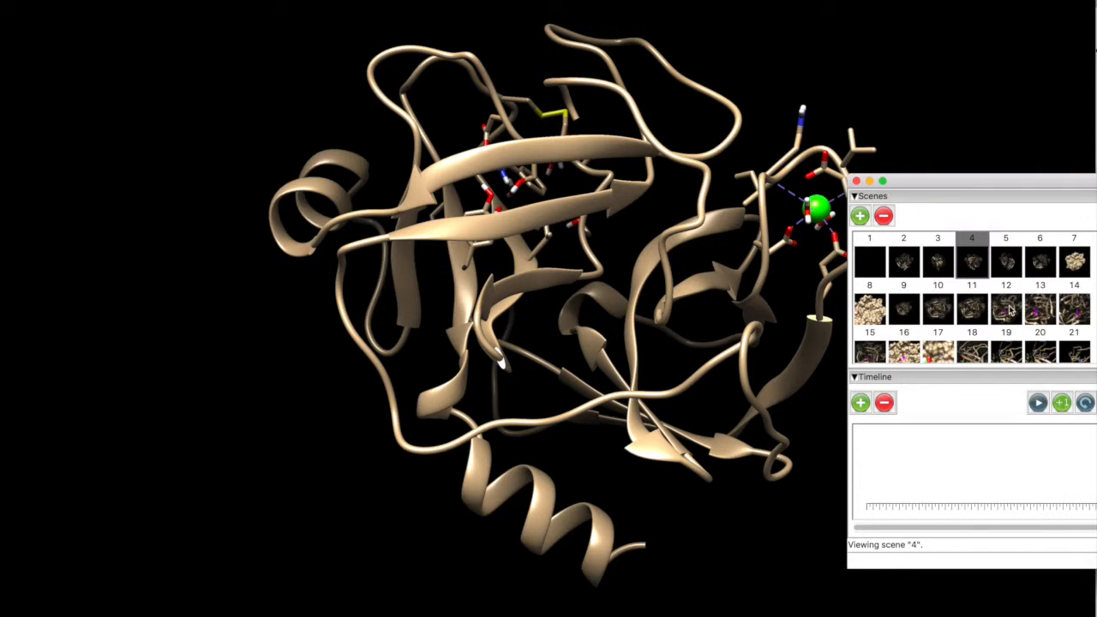
left_click(1009, 308)
left_click(1008, 268)
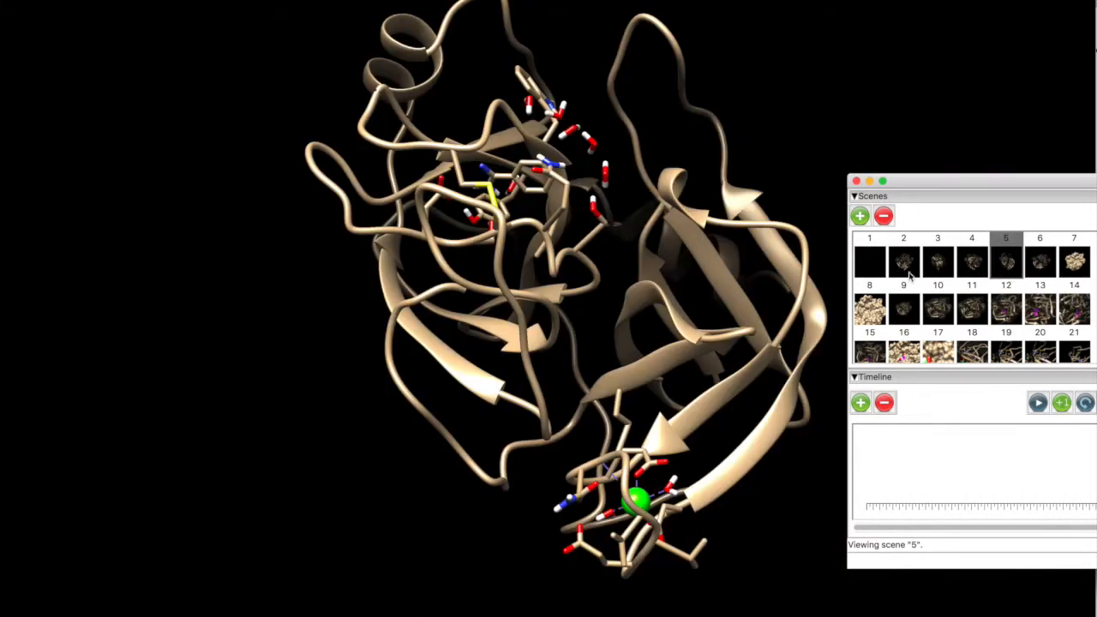
left_click(875, 268)
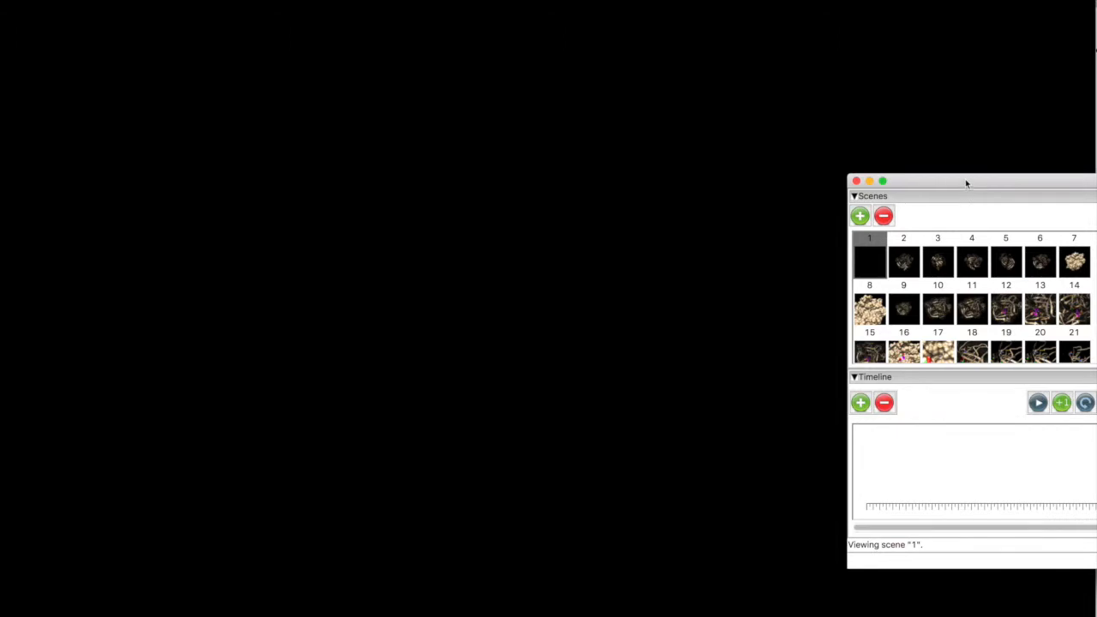
Start the animation timeline with scenes 1, 2 and 7.
left_click_drag(968, 182, 853, 110)
mouse_move(747, 186)
left_mouse_down()
mouse_move(739, 402)
mouse_move(740, 362)
mouse_move(757, 343)
left_mouse_up()
mouse_move(793, 185)
left_mouse_down()
mouse_move(788, 374)
mouse_move(787, 361)
mouse_move(799, 361)
left_mouse_up()
mouse_move(956, 189)
left_mouse_down()
mouse_move(832, 367)
mouse_move(821, 355)
left_mouse_up()
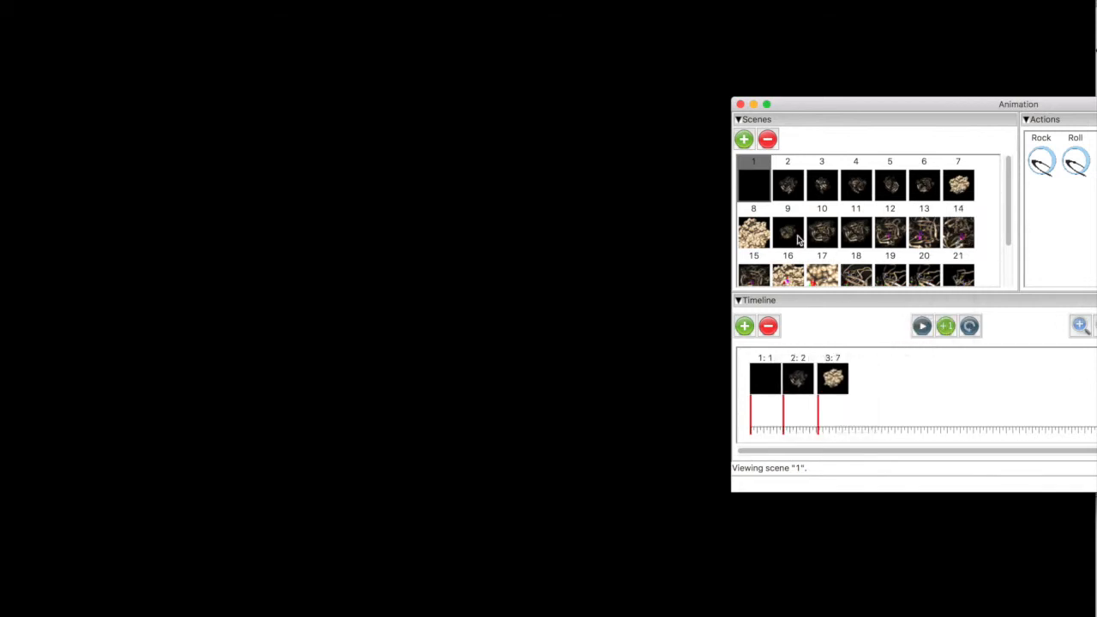
Append scenes 9, 11, 12, 13 and 14 to the timeline in that order.
mouse_move(792, 242)
left_mouse_down()
mouse_move(860, 362)
mouse_move(848, 358)
left_mouse_up()
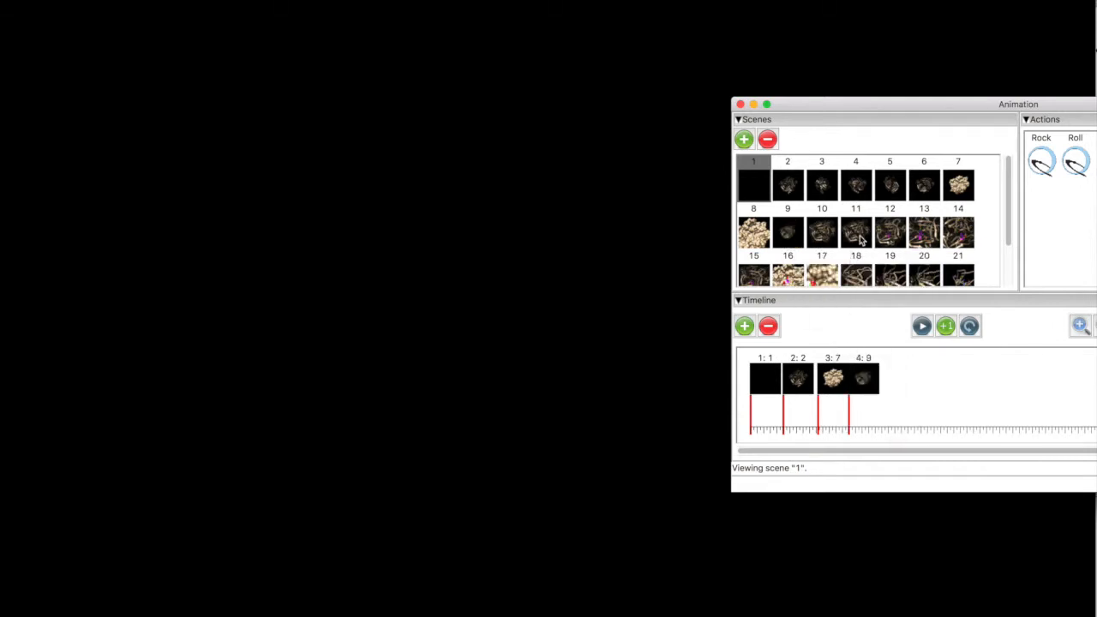
left_click_drag(859, 238, 895, 361)
mouse_move(893, 236)
left_mouse_down()
mouse_move(908, 267)
mouse_move(915, 360)
left_mouse_up()
mouse_move(926, 247)
left_mouse_down()
mouse_move(960, 294)
mouse_move(945, 362)
left_mouse_up()
mouse_move(957, 242)
left_mouse_down()
mouse_move(982, 322)
mouse_move(980, 369)
left_mouse_up()
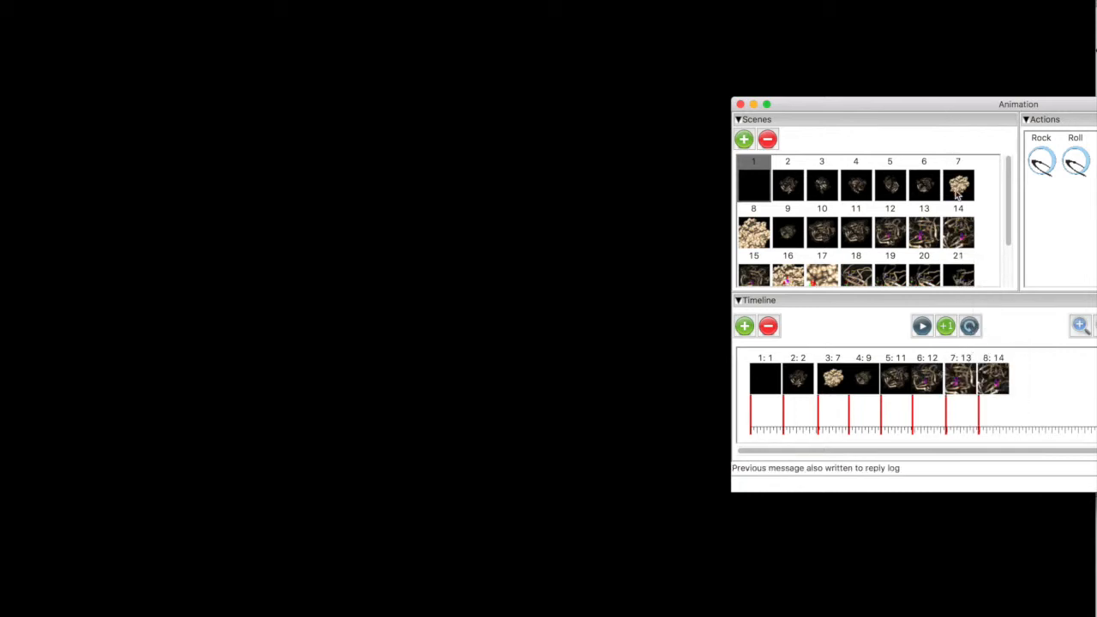
Append scenes 15, 16 and 17 to the end of the timeline.
left_click_drag(1003, 191, 1006, 240)
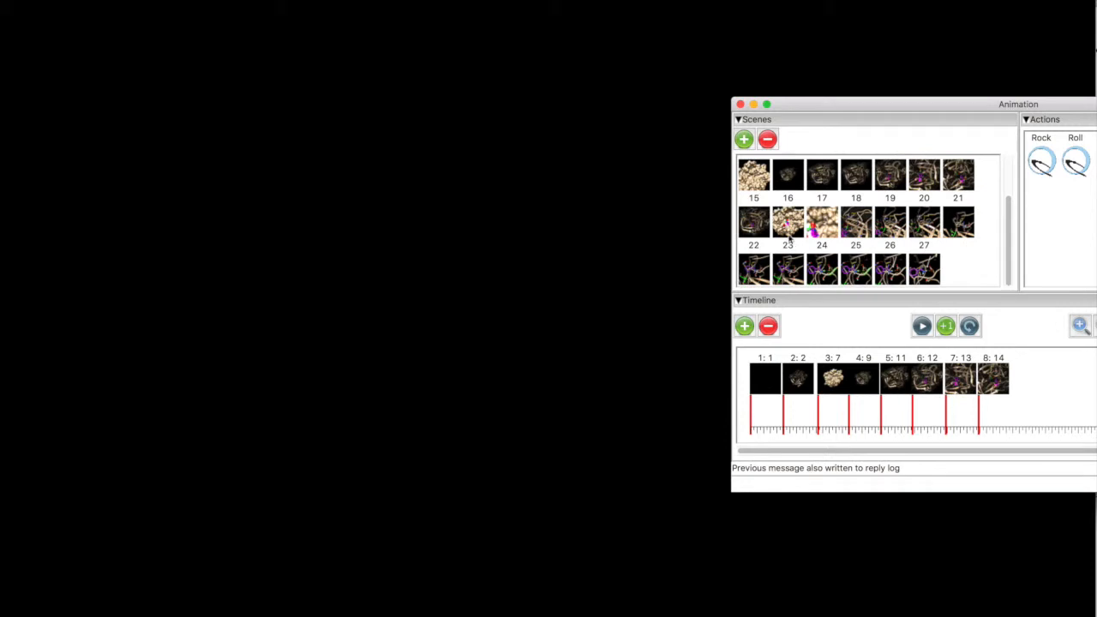
left_click_drag(757, 226, 1013, 360)
left_click_drag(797, 228, 1047, 361)
left_click_drag(839, 230, 1080, 362)
Append scenes 22, 24 and 27 to the end of the timeline in that order.
left_click_drag(962, 102, 760, 57)
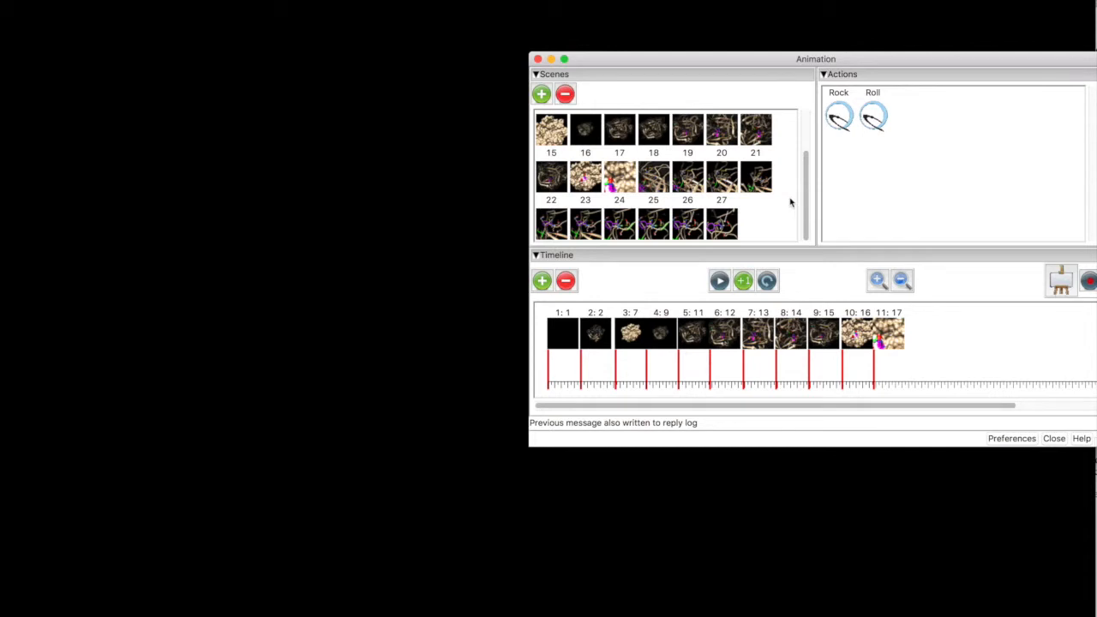
left_click(553, 226)
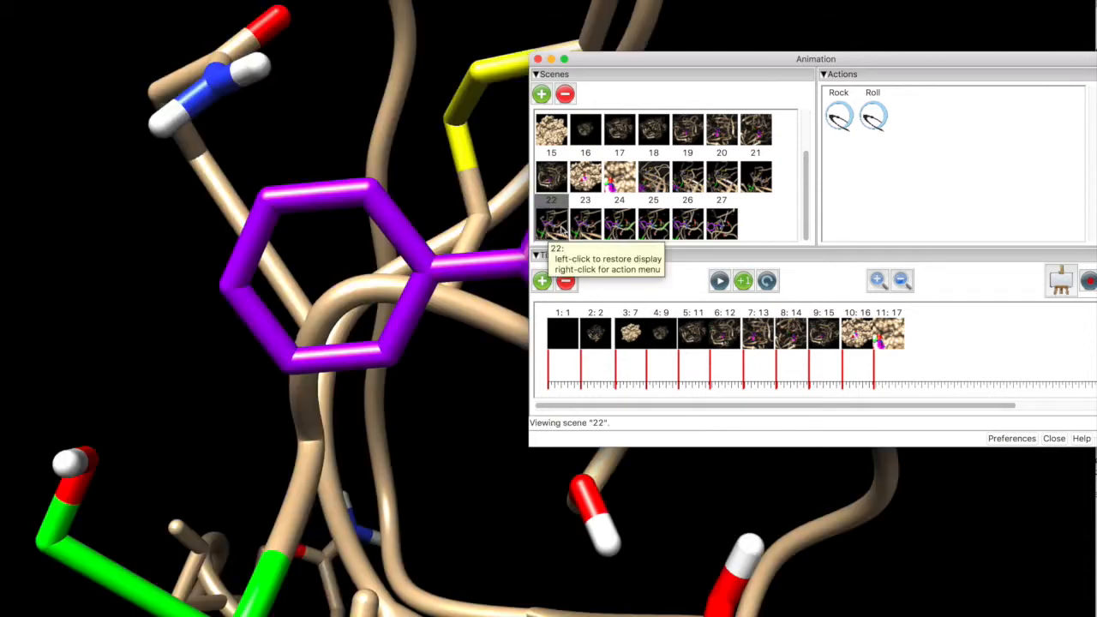
left_click_drag(553, 226, 906, 322)
left_click_drag(623, 227, 941, 310)
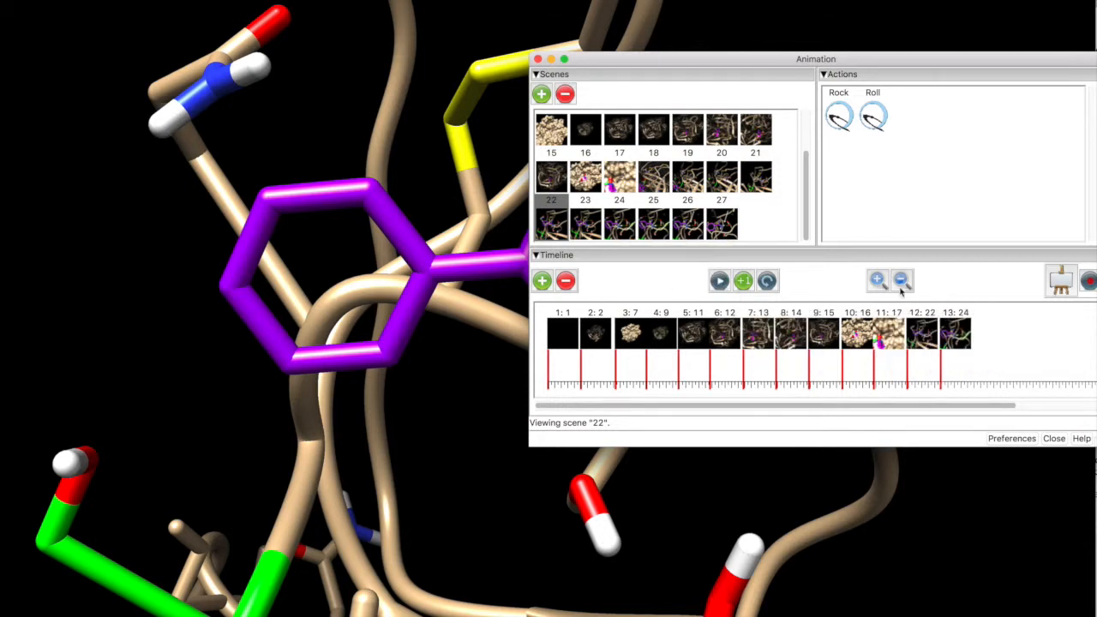
left_click_drag(720, 226, 975, 315)
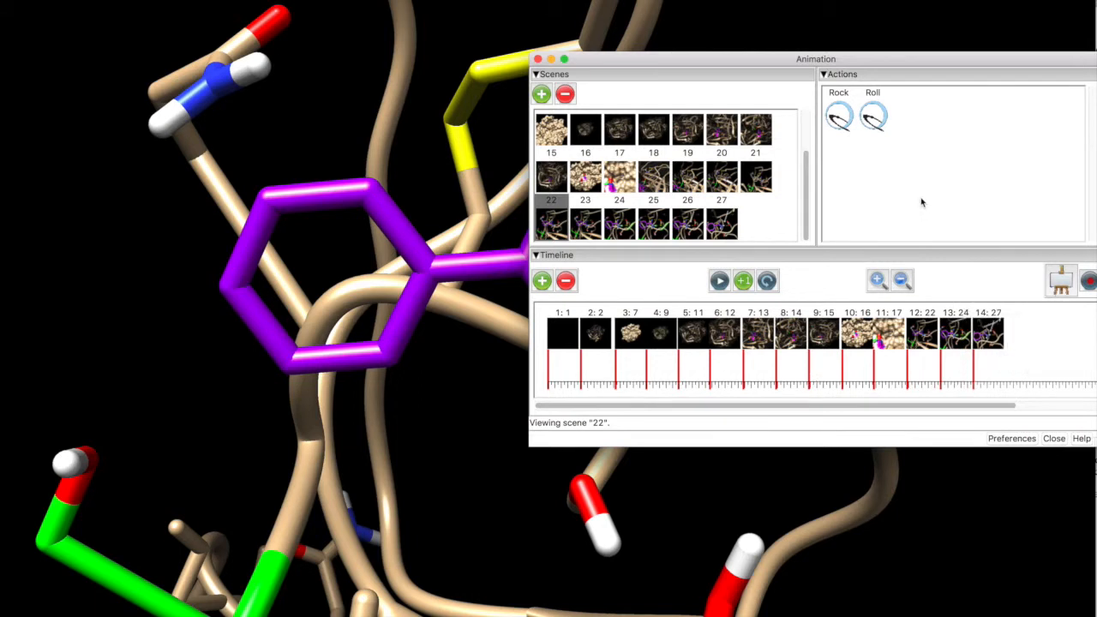
Play the whole timeline from scene 1 through scene 27 with the Animation window moved aside.
left_click_drag(765, 61, 789, 53)
left_click_drag(790, 41, 1000, 41)
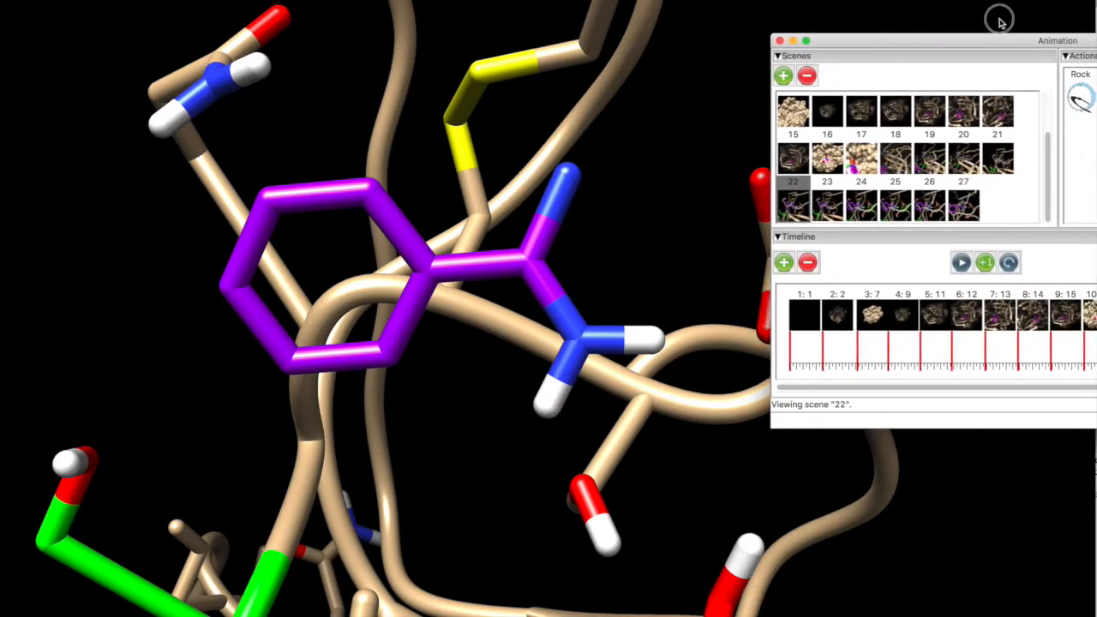
left_click(801, 317)
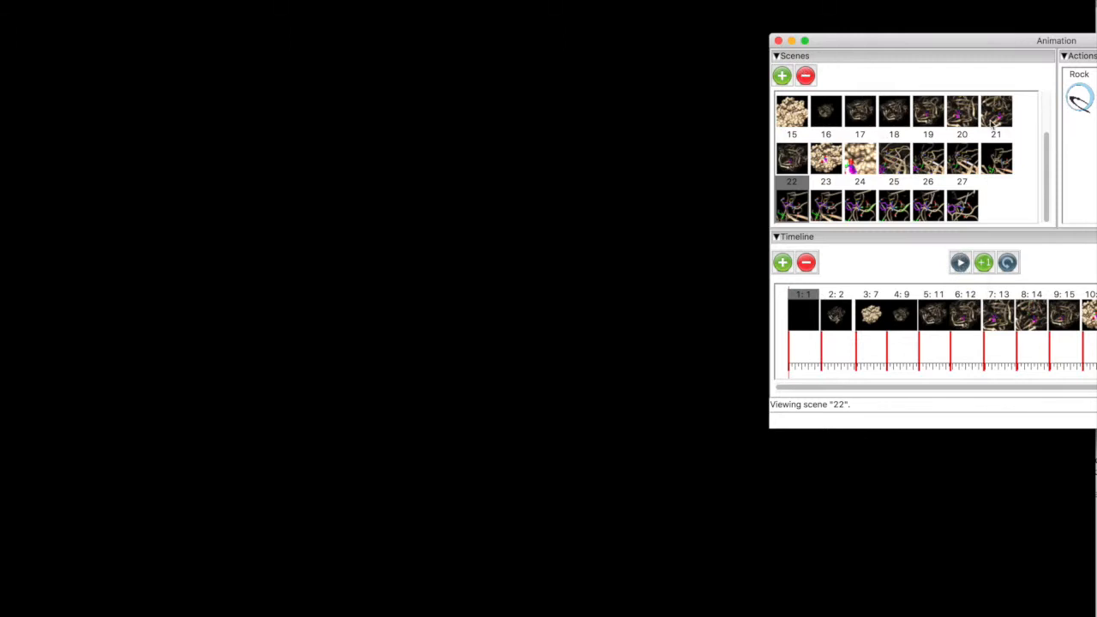
left_click(961, 266)
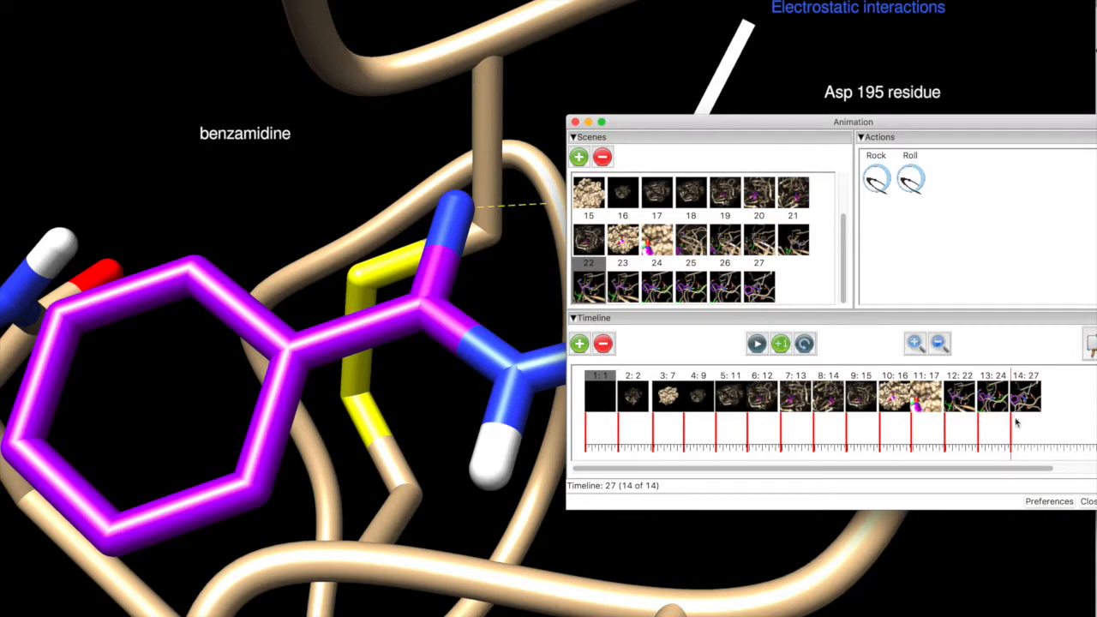
Append scene 18 after scene 27 on the timeline and play the transition between them.
left_click(1031, 396)
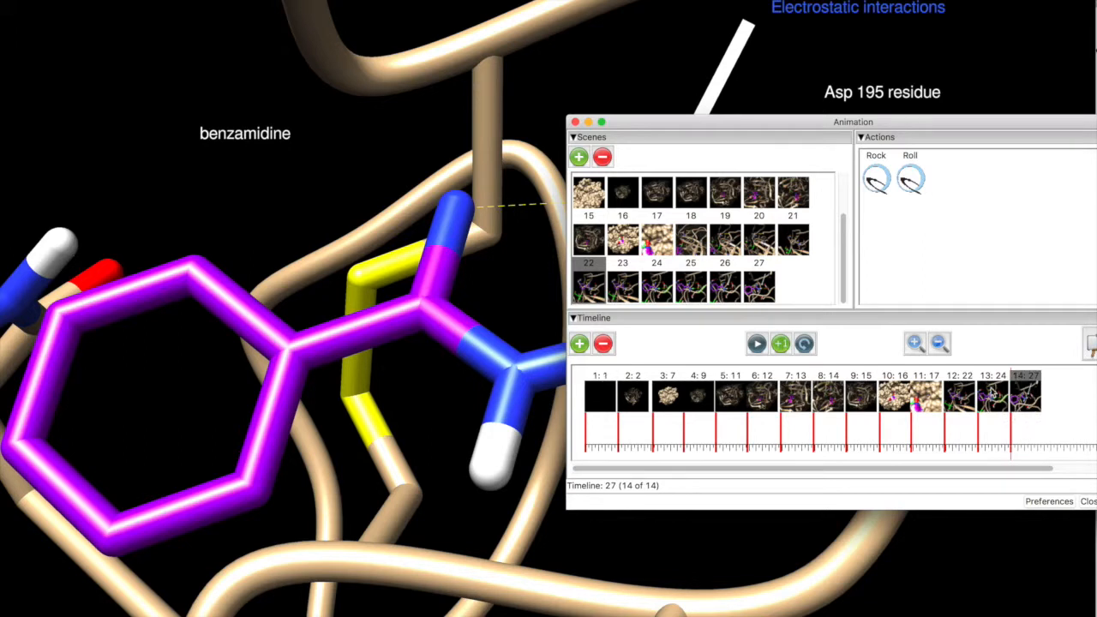
left_click(691, 205)
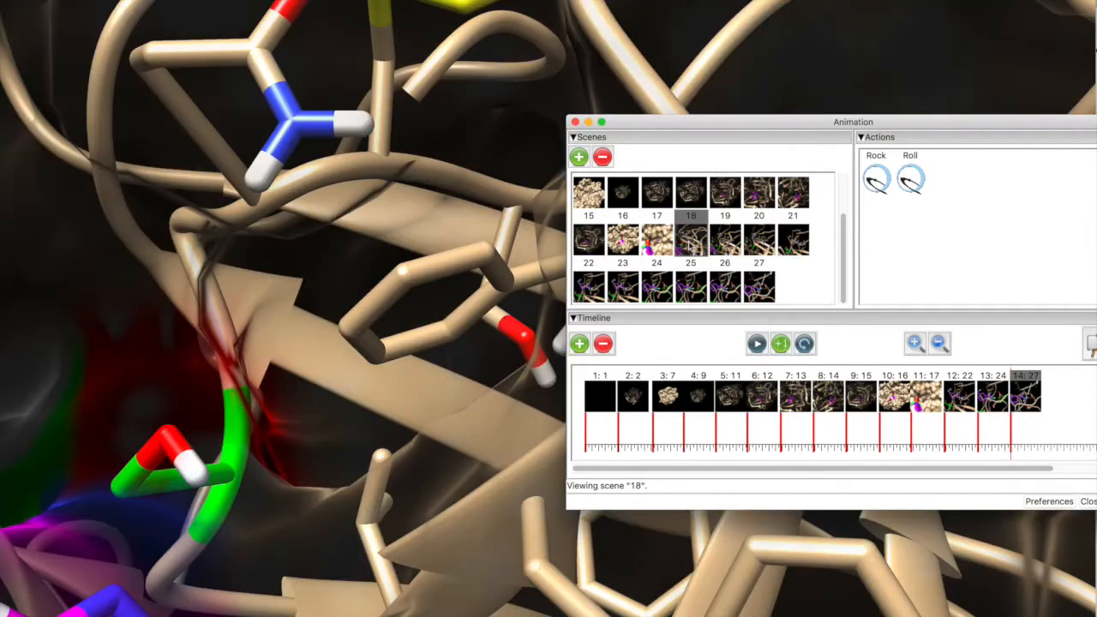
left_click_drag(690, 246, 1047, 370)
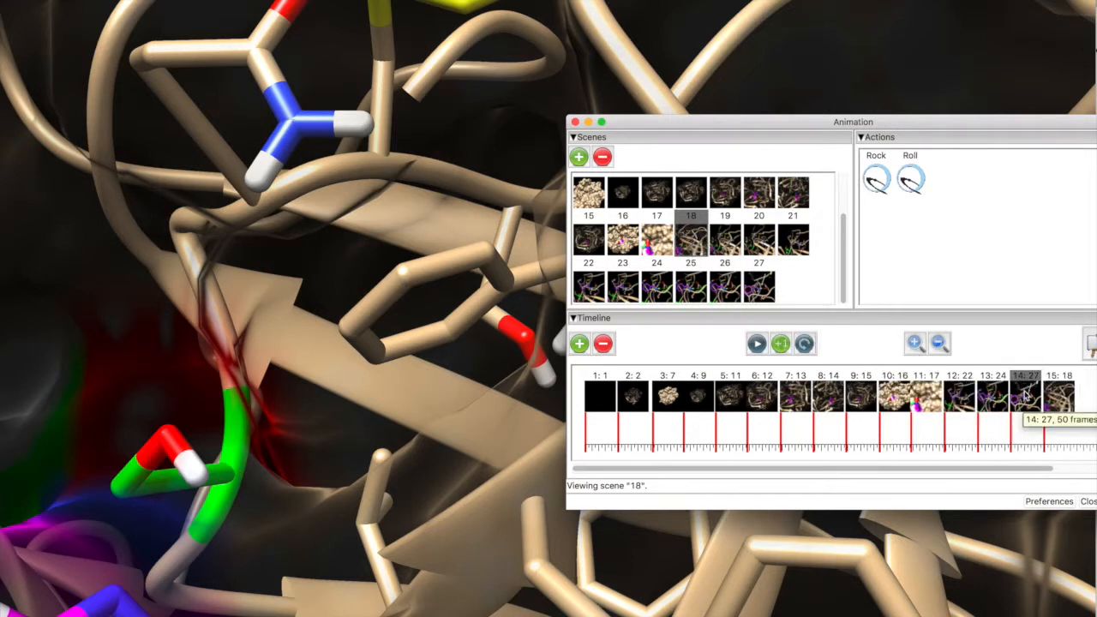
left_click(757, 343)
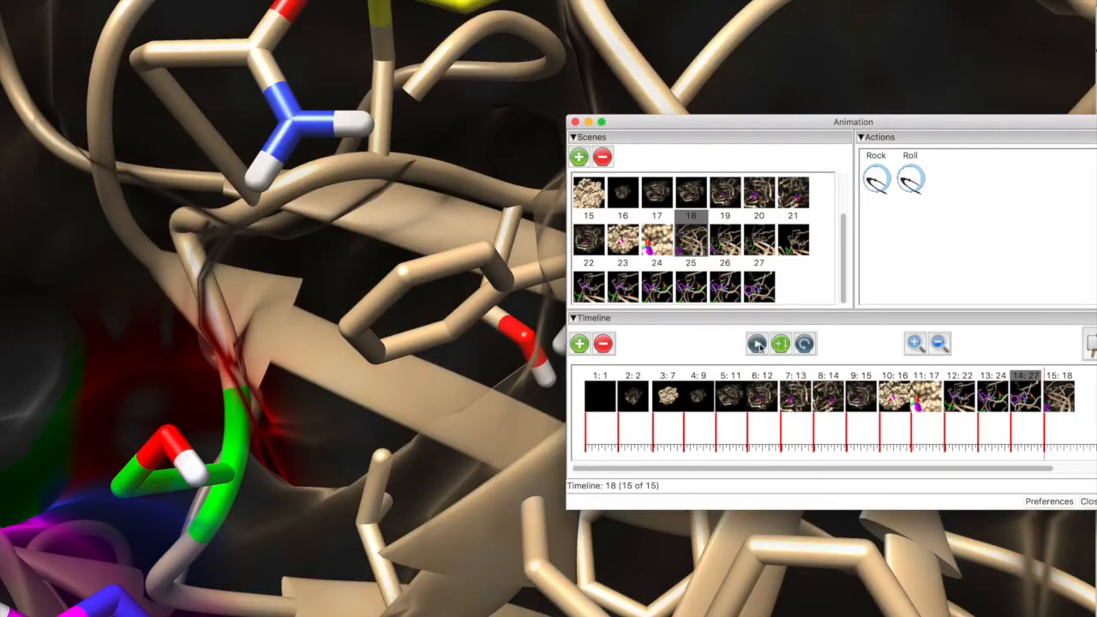
Append scene 16 to the end of the timeline and play the animation from scene 27 onward.
left_click_drag(623, 240, 1082, 385)
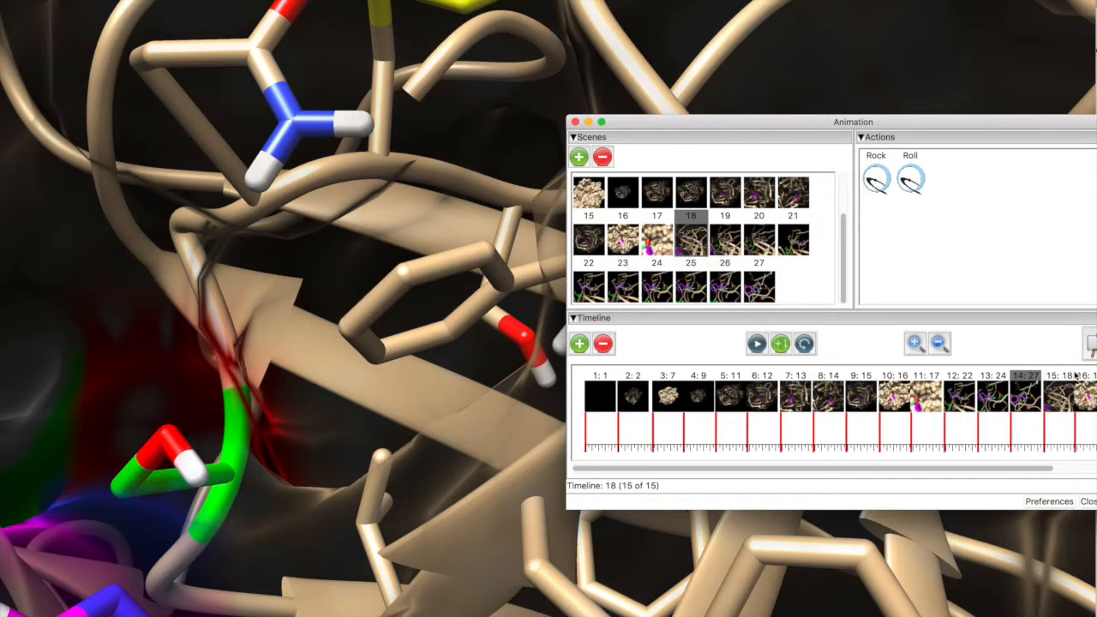
double_click(1022, 397)
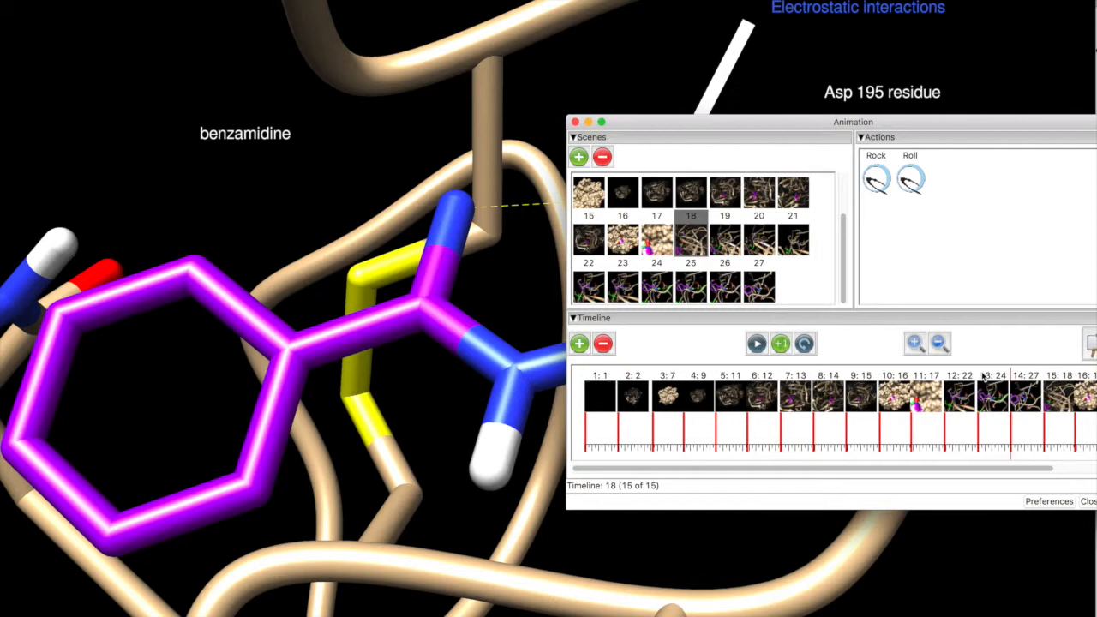
left_click(1024, 396)
left_click(757, 344)
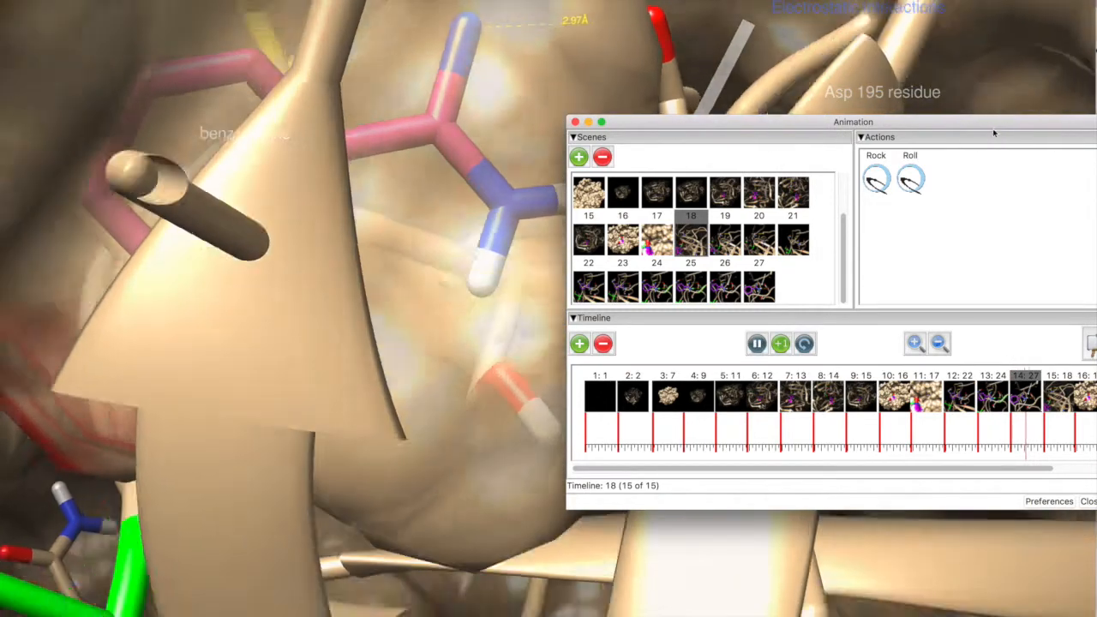
left_click_drag(993, 125, 1095, 70)
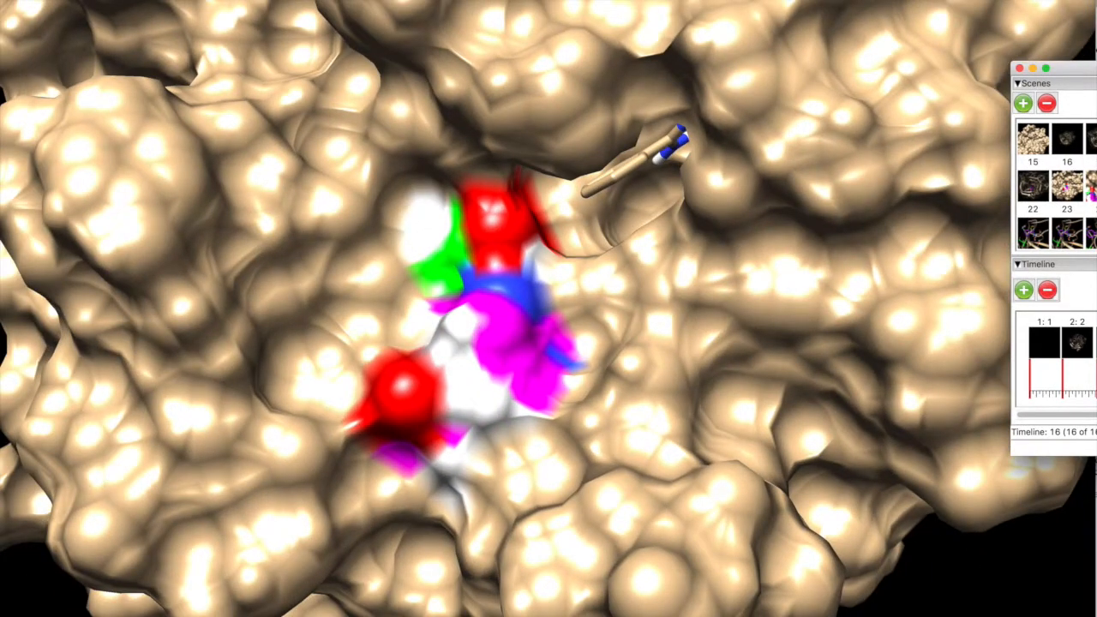
Record the timeline as an H.264 .mp4 movie named Movie1 in the VideoMaking folder.
left_click_drag(1096, 70, 845, 81)
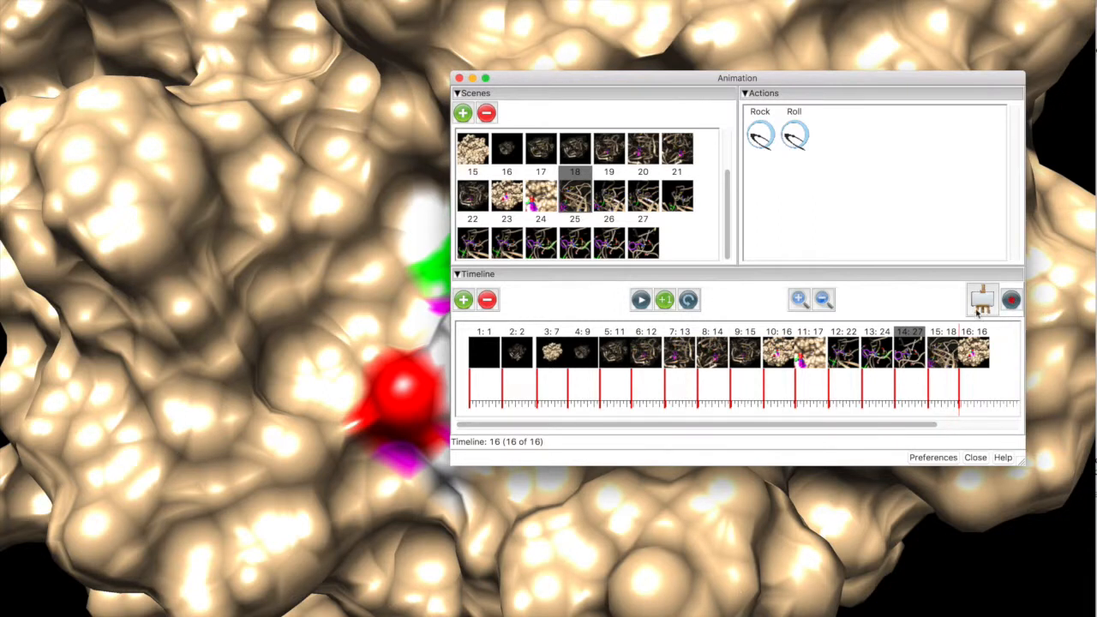
left_click(1009, 300)
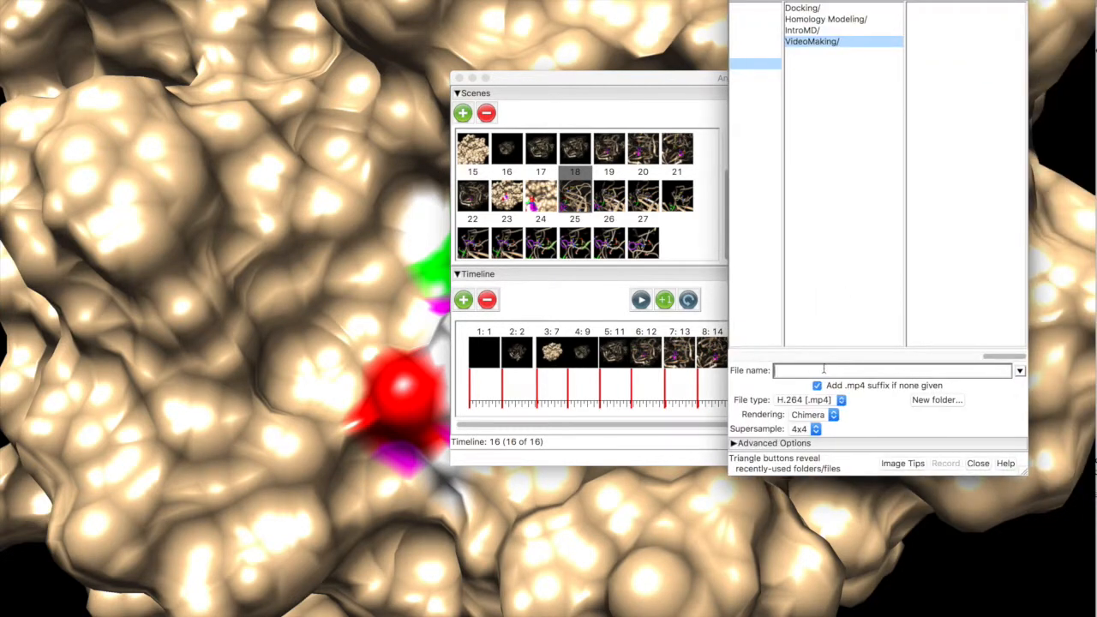
type("Movie1")
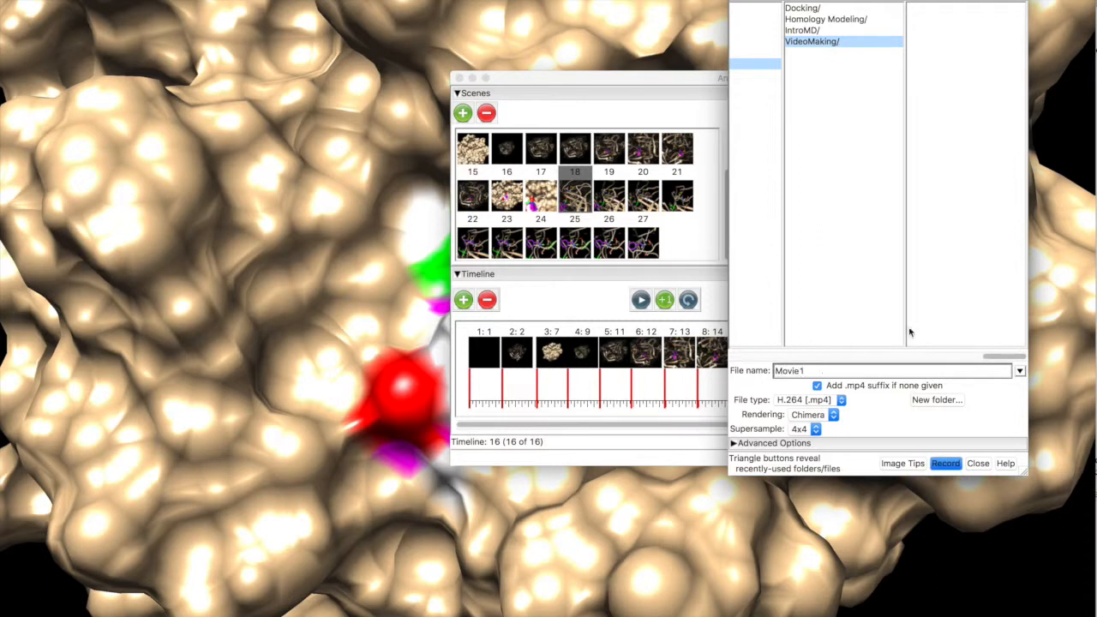
left_click(947, 465)
left_click(738, 444)
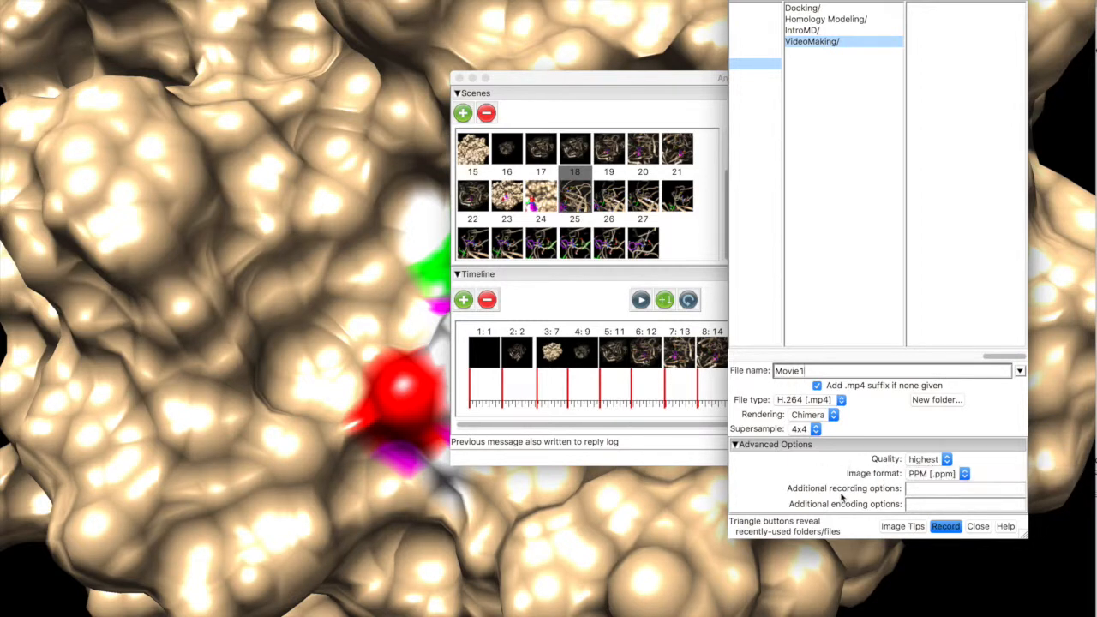
left_click(736, 445)
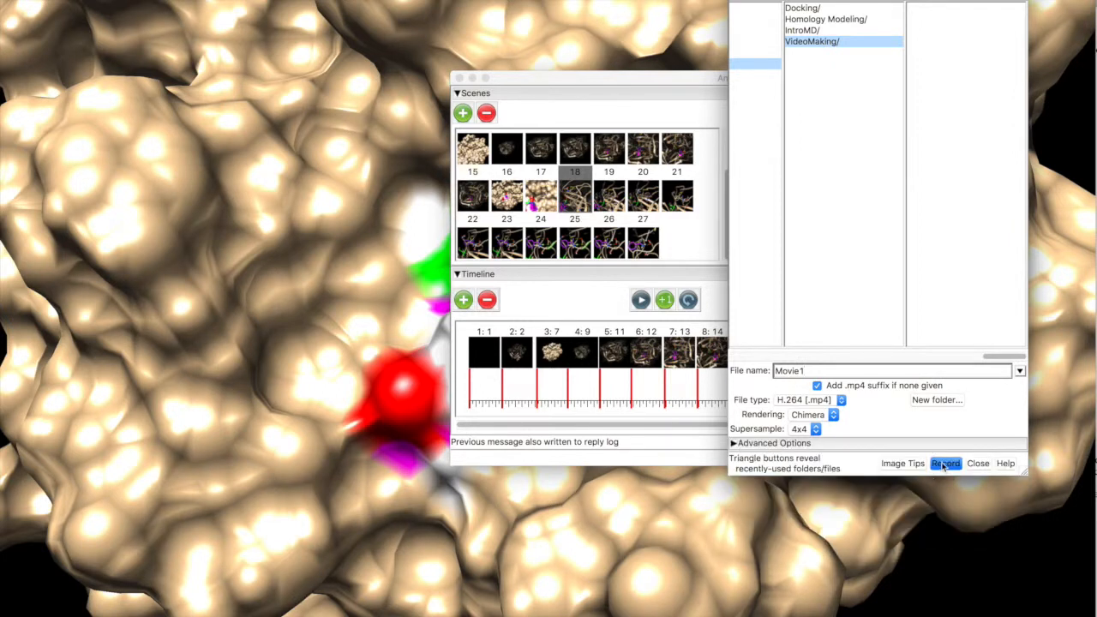
left_click(945, 463)
Move the Animation window out of the molecular view while the movie is recording.
left_click_drag(722, 79, 1095, 11)
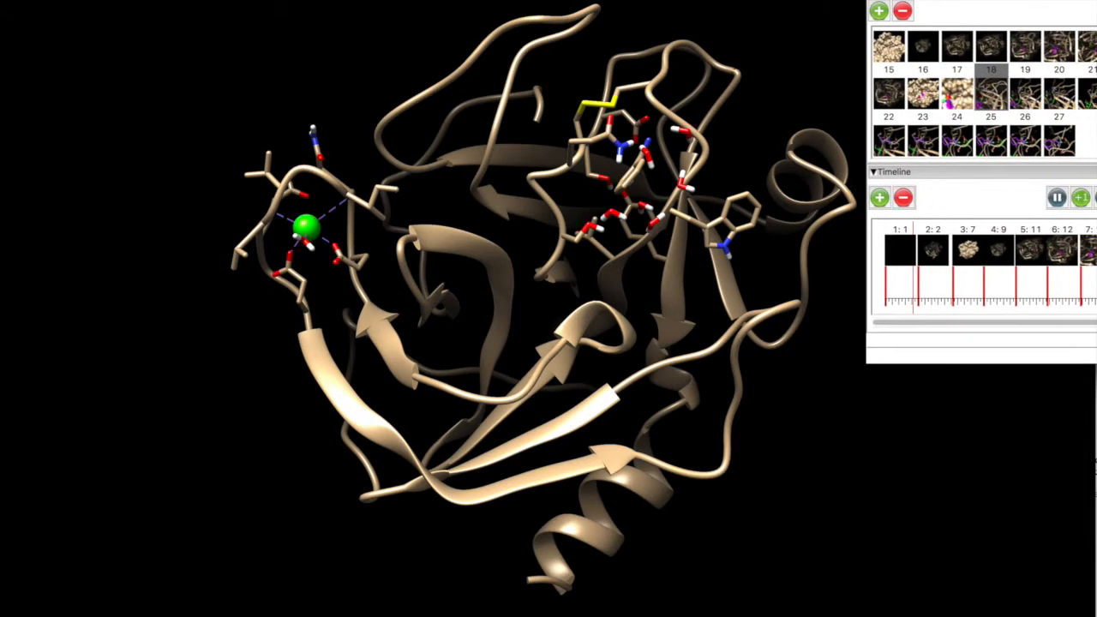
left_click(916, 304)
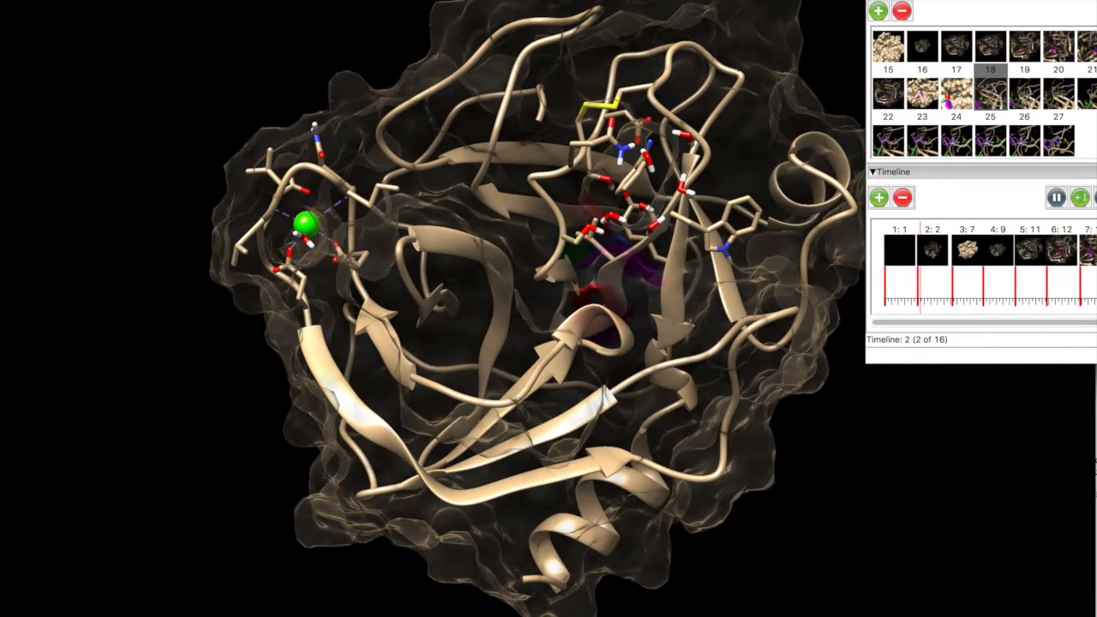
left_click_drag(986, 0, 816, 6)
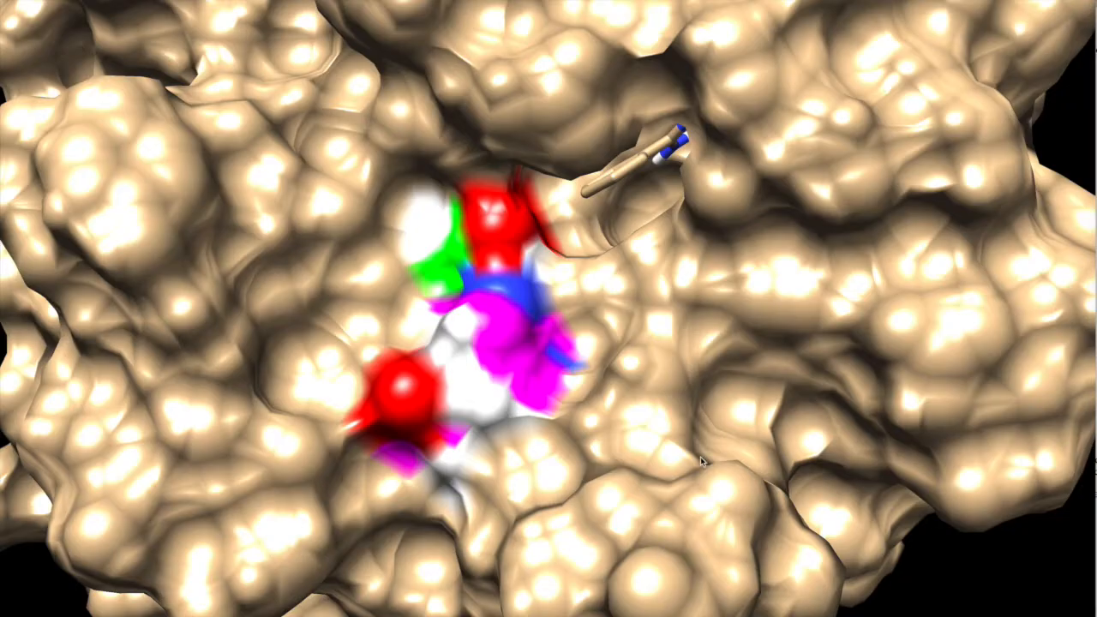
mouse_move(1096, 19)
left_mouse_down()
mouse_move(700, 22)
mouse_move(1096, 23)
left_mouse_up()
left_click_drag(1096, 38, 1096, 2)
Save the current session under its existing name.
left_click(14, 0)
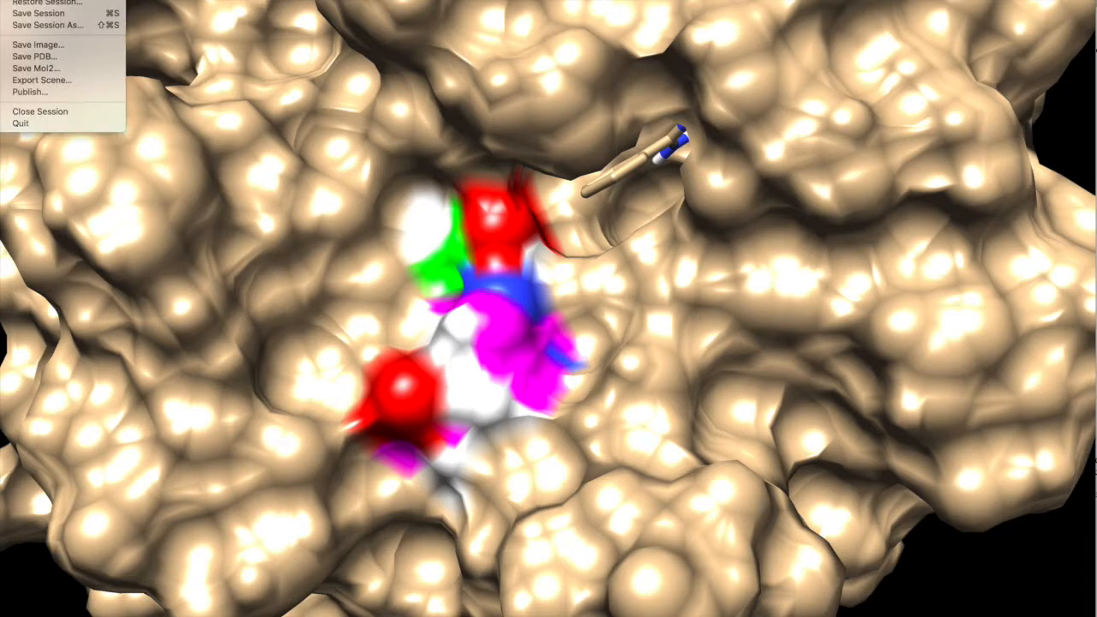
left_click(41, 14)
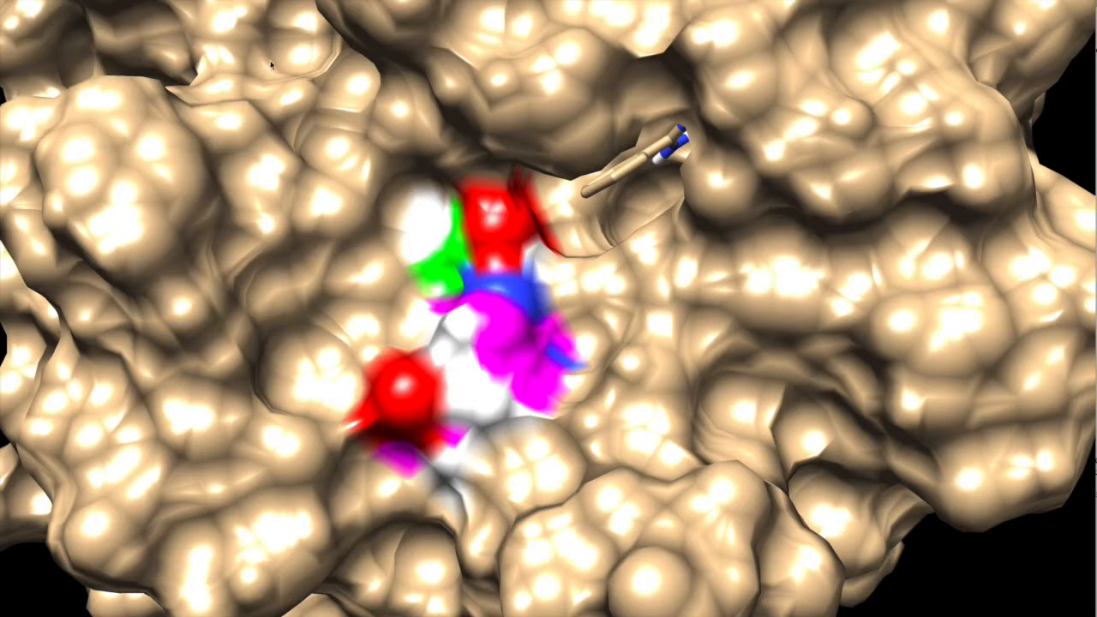